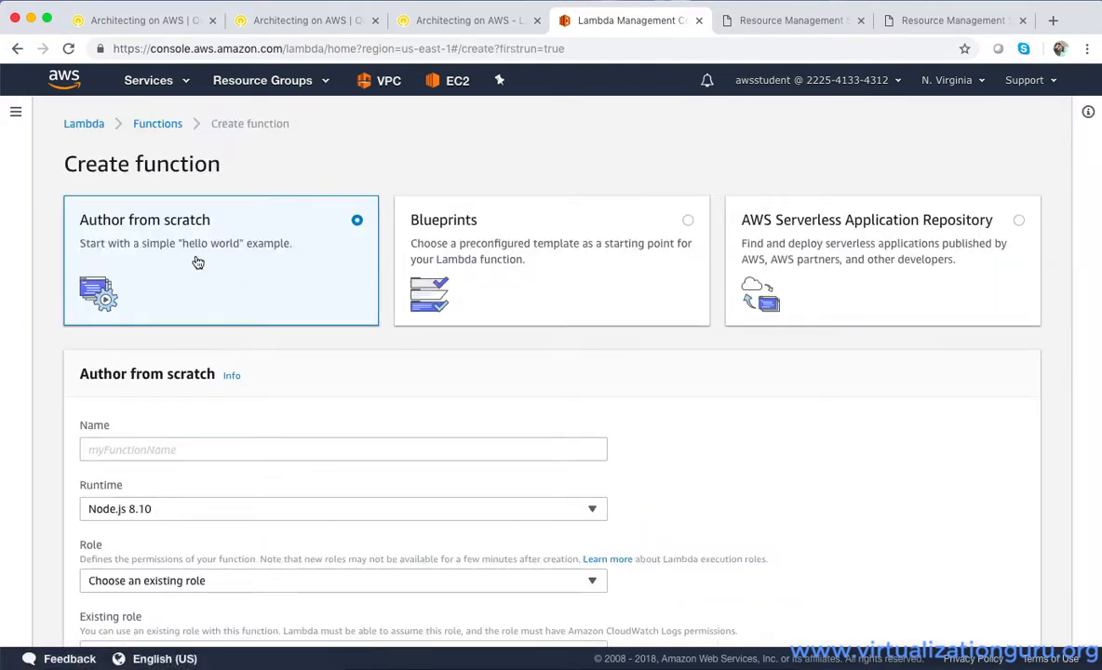
Name the new Lambda function Load-Inventory and set its runtime to Python 3.6
left_click(173, 451)
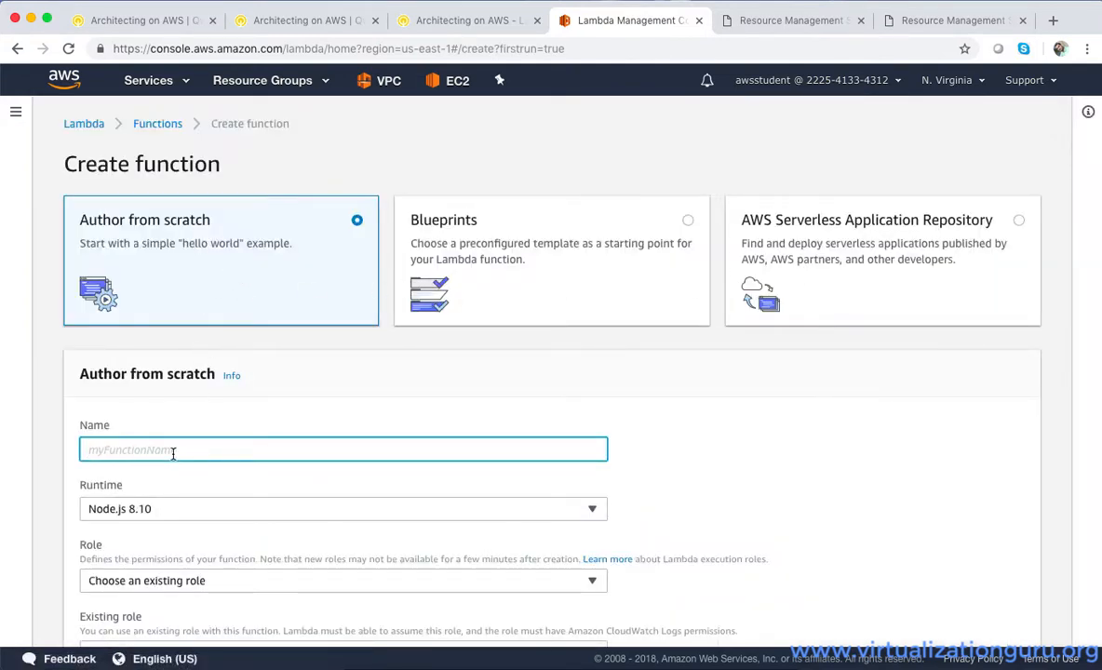
type("Load-")
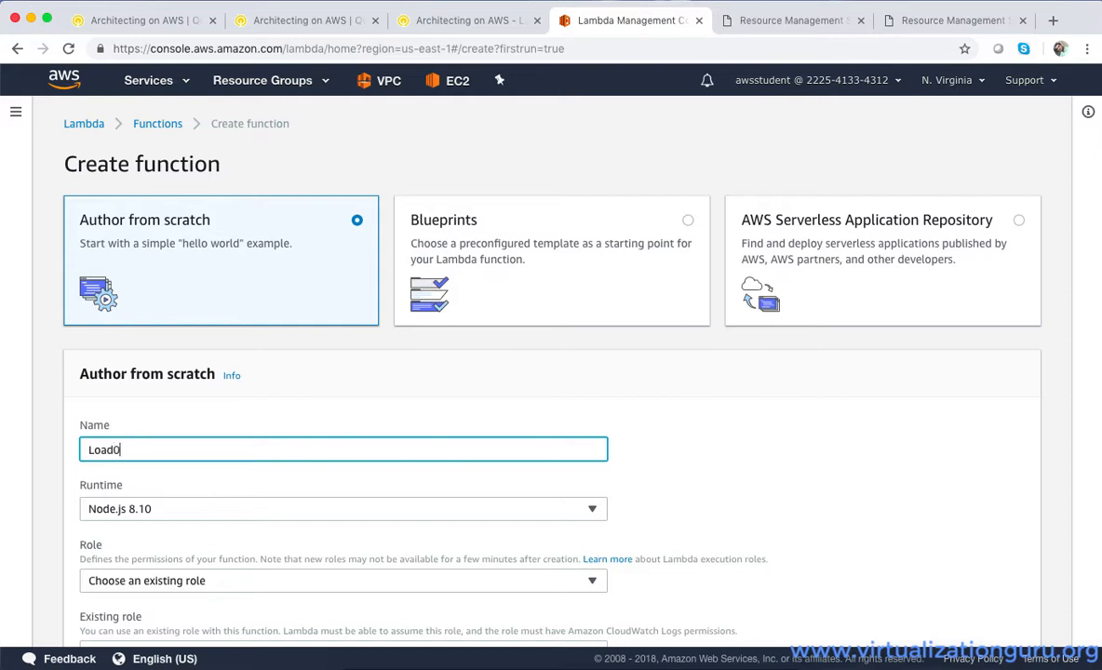
type("Inventory")
left_click(216, 515)
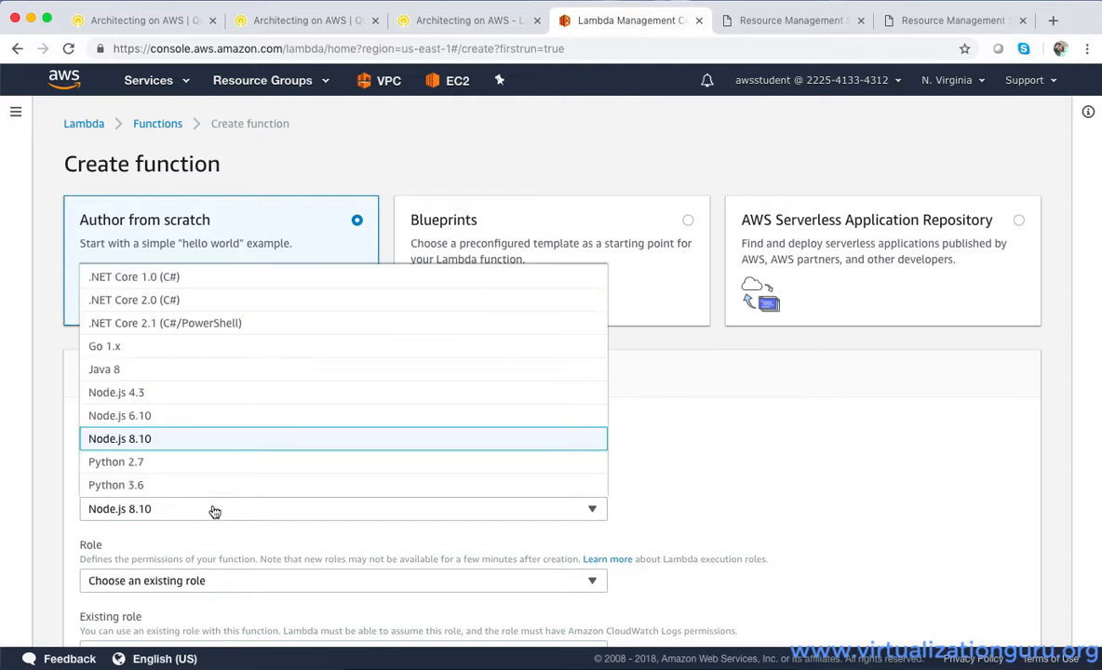
left_click(153, 485)
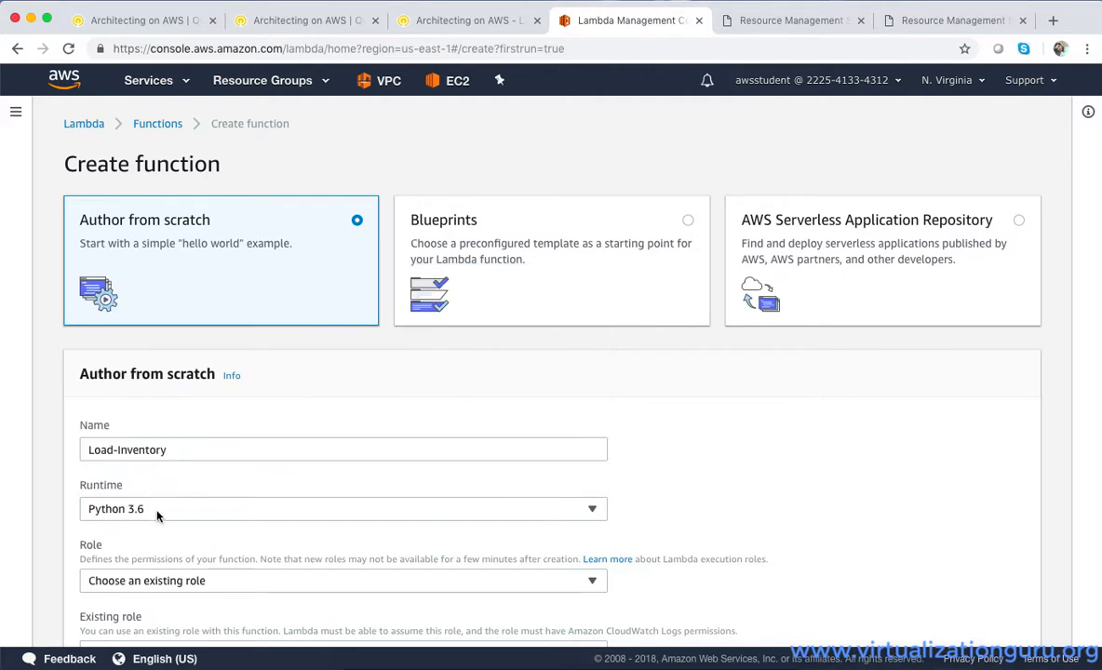
Assign the existing role Lambda-Load-Inventory-Role to the function and create it
scroll(168, 512, "down", 3)
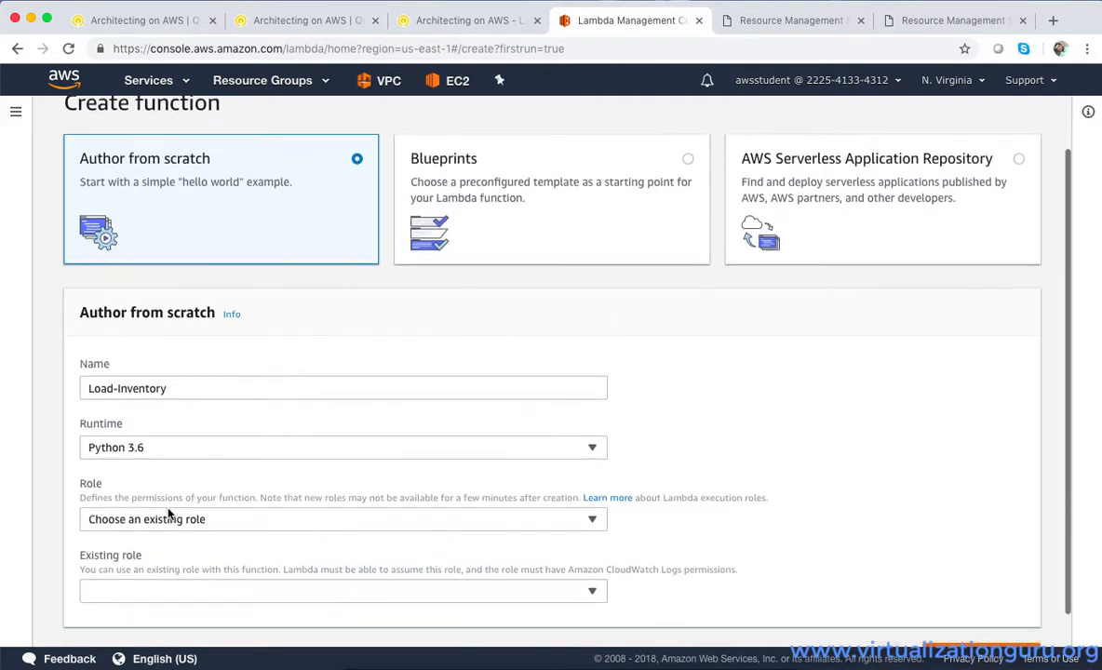
left_click(210, 485)
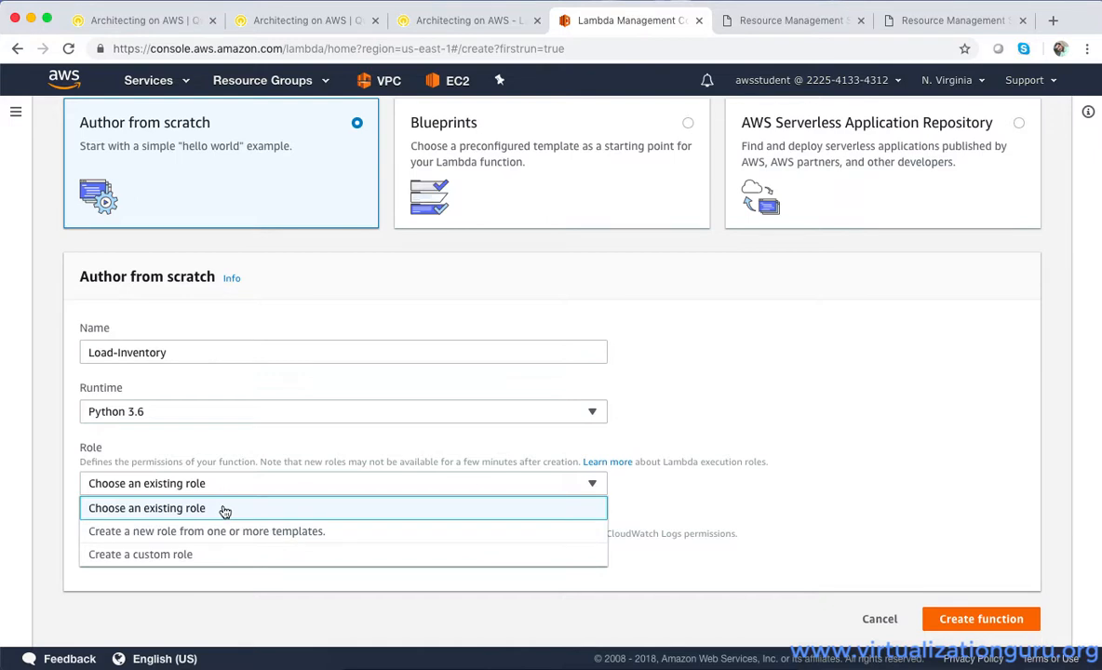
left_click(224, 509)
left_click(211, 559)
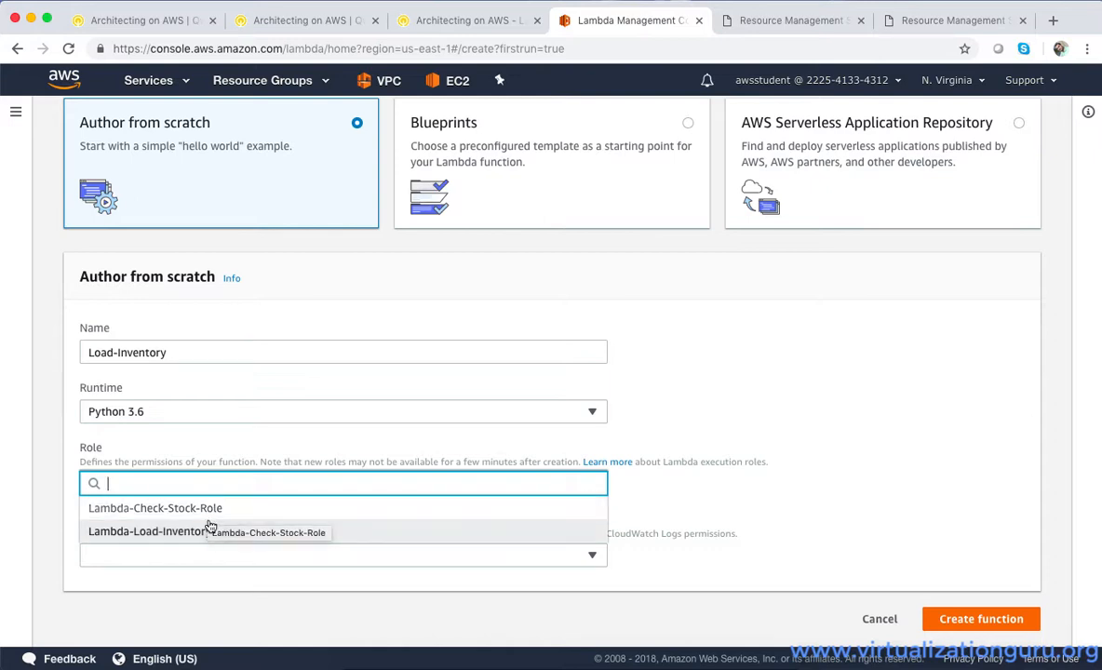
left_click(208, 530)
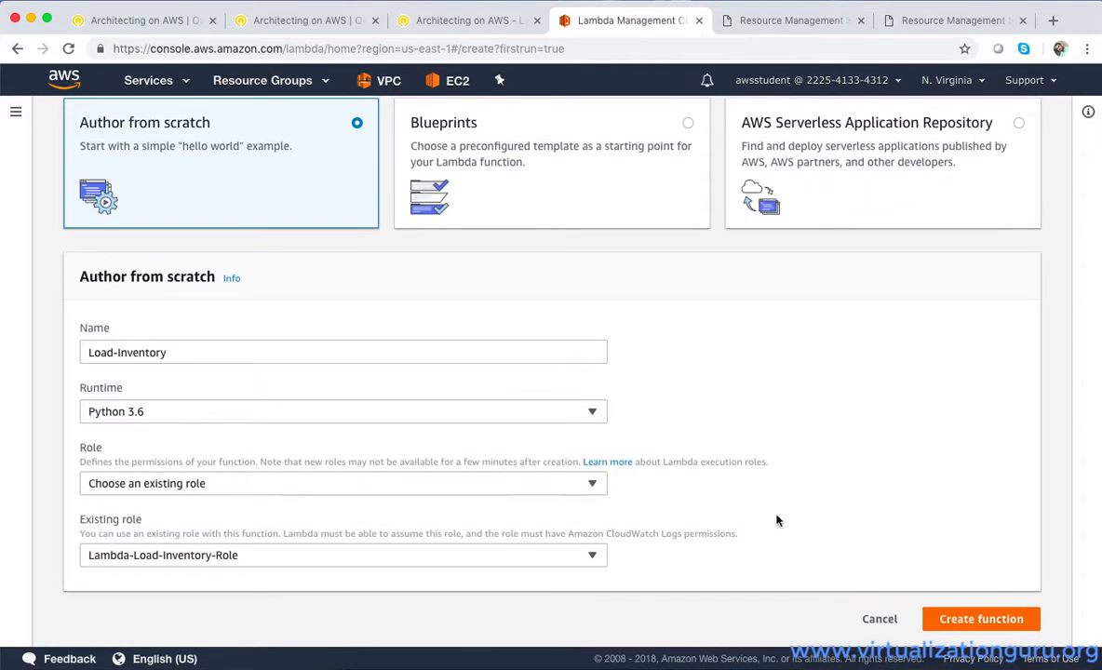
left_click(950, 621)
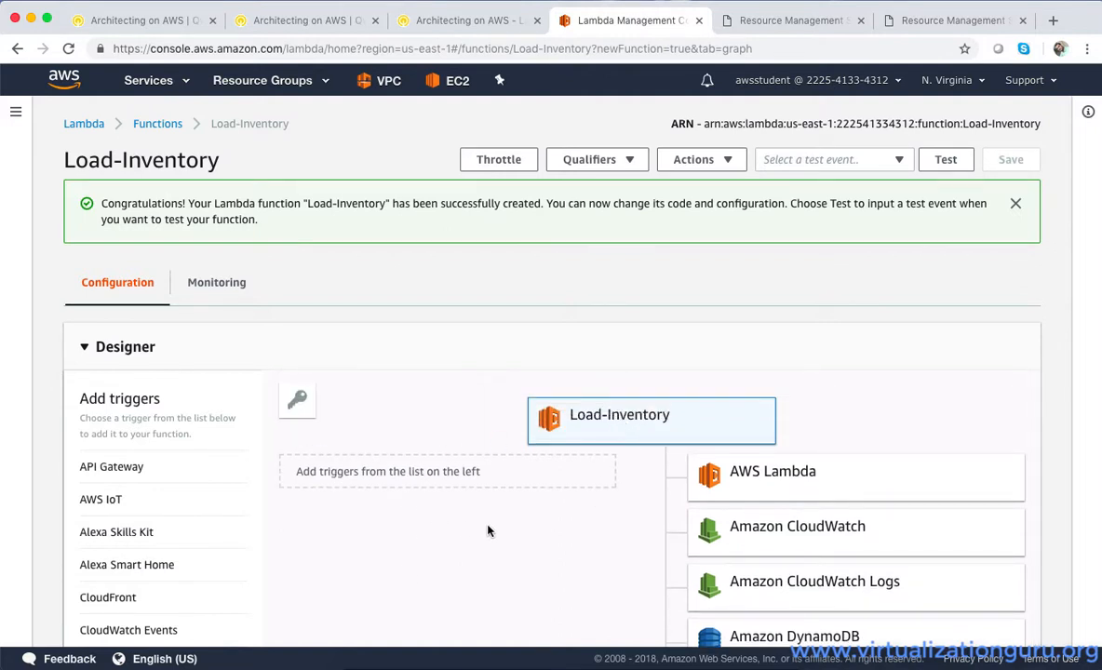
Examine the Load-Inventory function's designer, including the AWS services its role can access
scroll(490, 529, "down", 4)
scroll(490, 528, "up", 3)
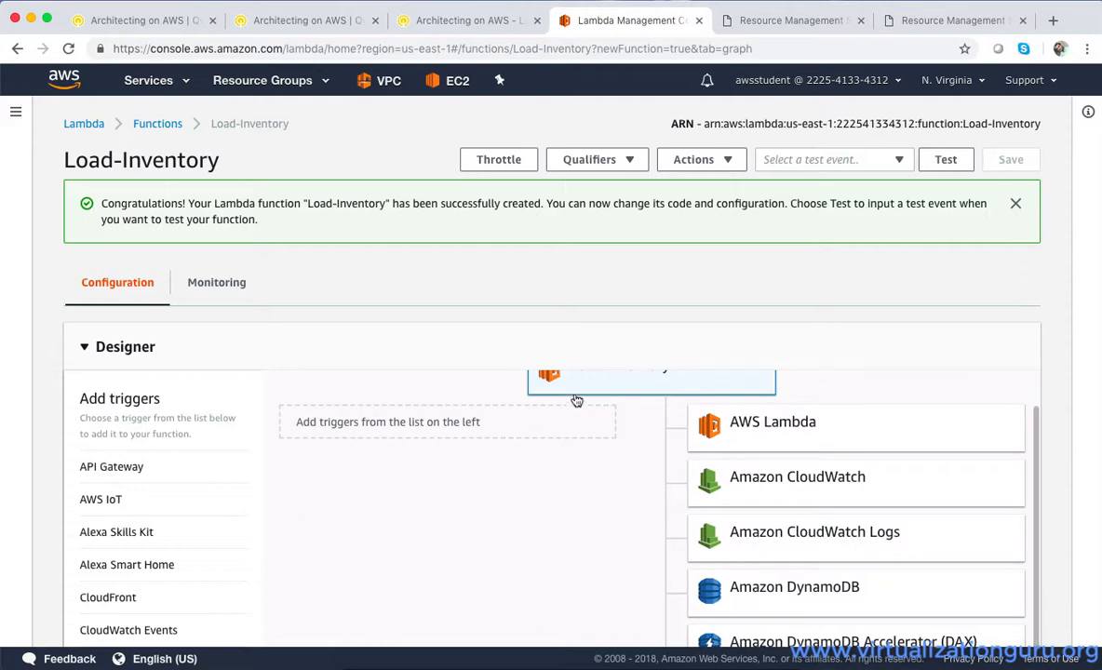
scroll(635, 444, "down", 2)
scroll(635, 443, "up", 3)
scroll(678, 414, "down", 3)
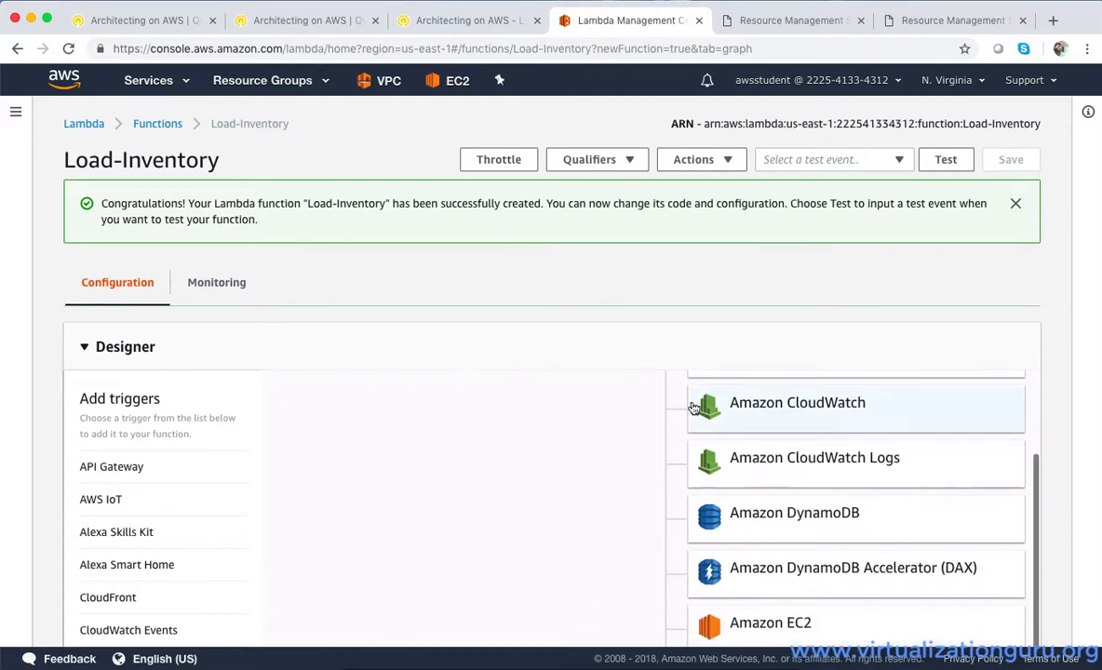
scroll(735, 428, "up", 2)
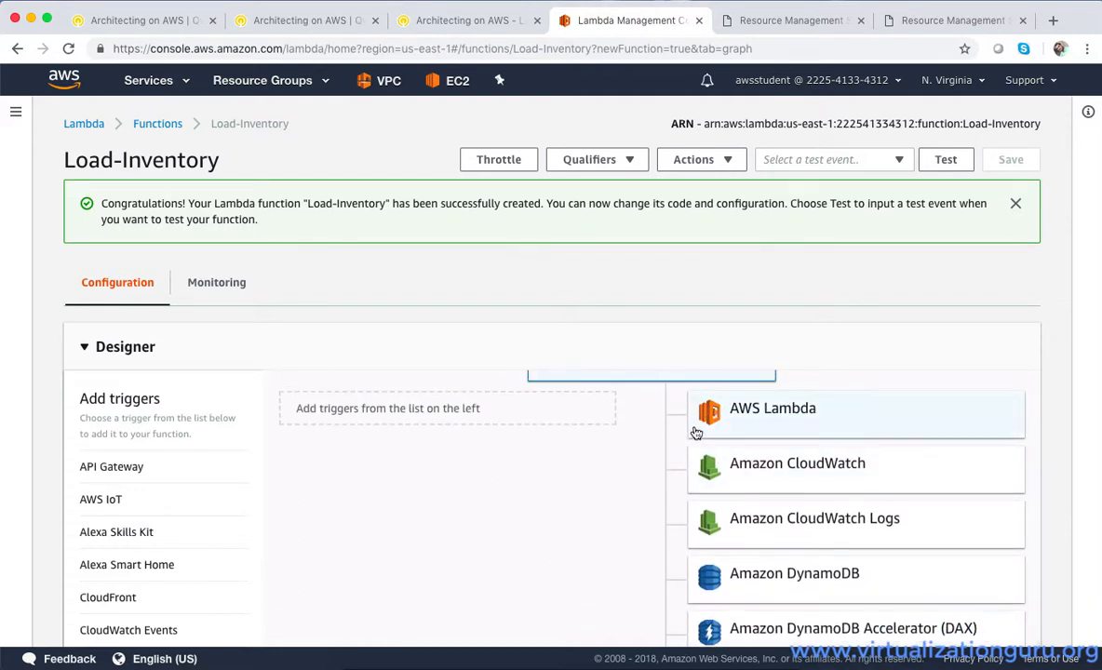
scroll(744, 464, "down", 3)
scroll(760, 467, "down", 5)
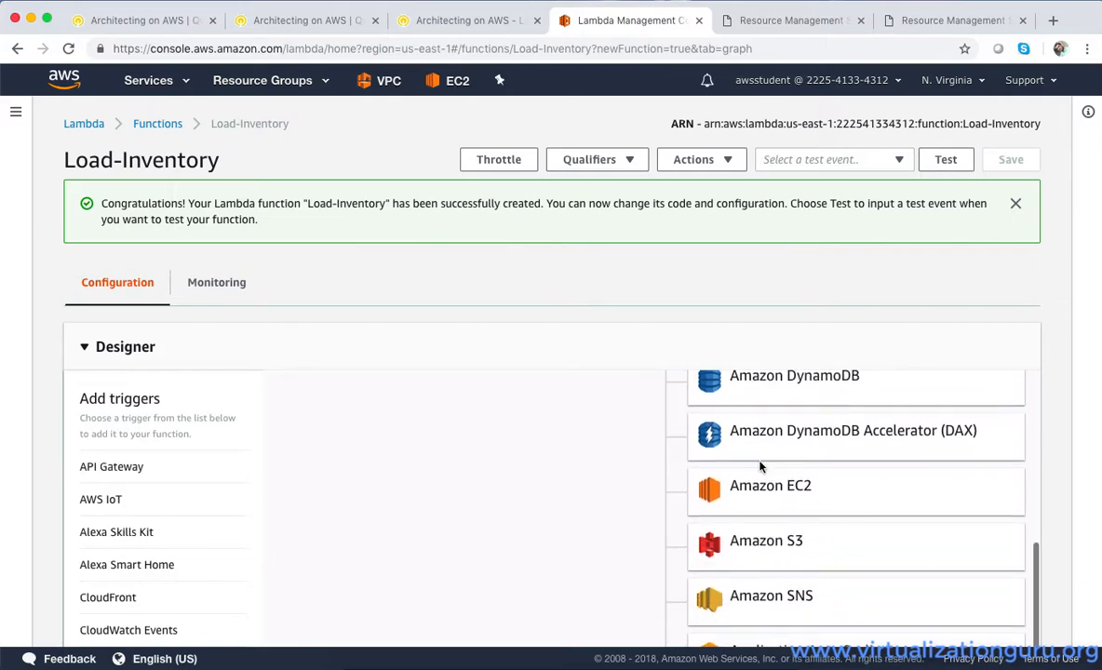
scroll(761, 467, "down", 3)
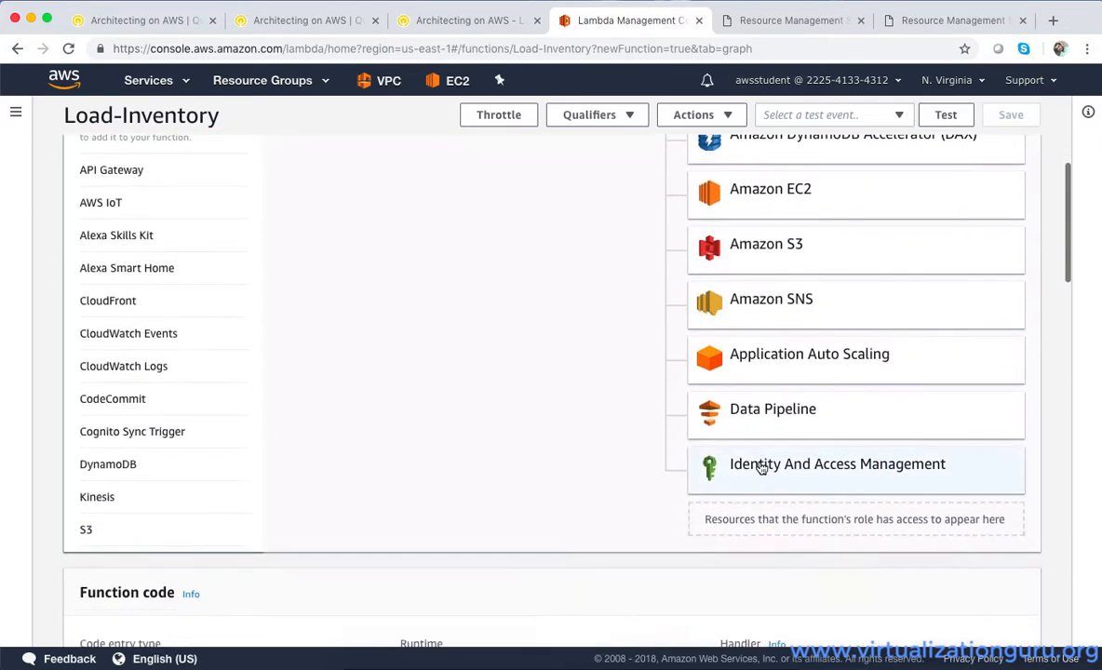
Delete all default code from lambda_function.py in the Function code section
scroll(597, 429, "down", 7)
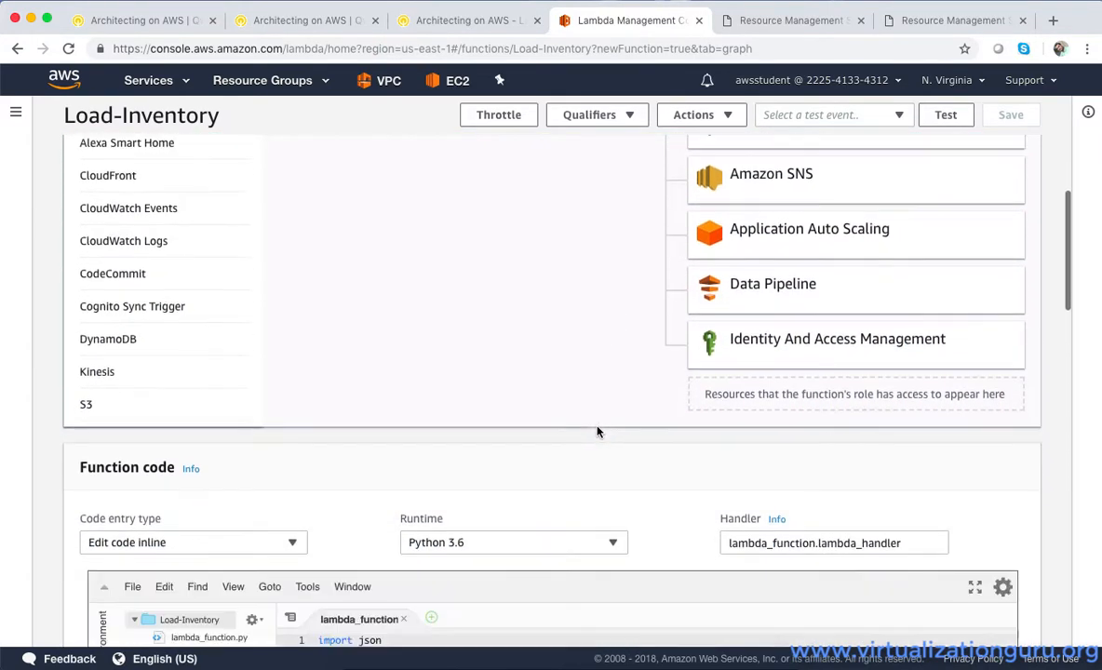
left_click_drag(387, 514, 313, 409)
key("BackSpace")
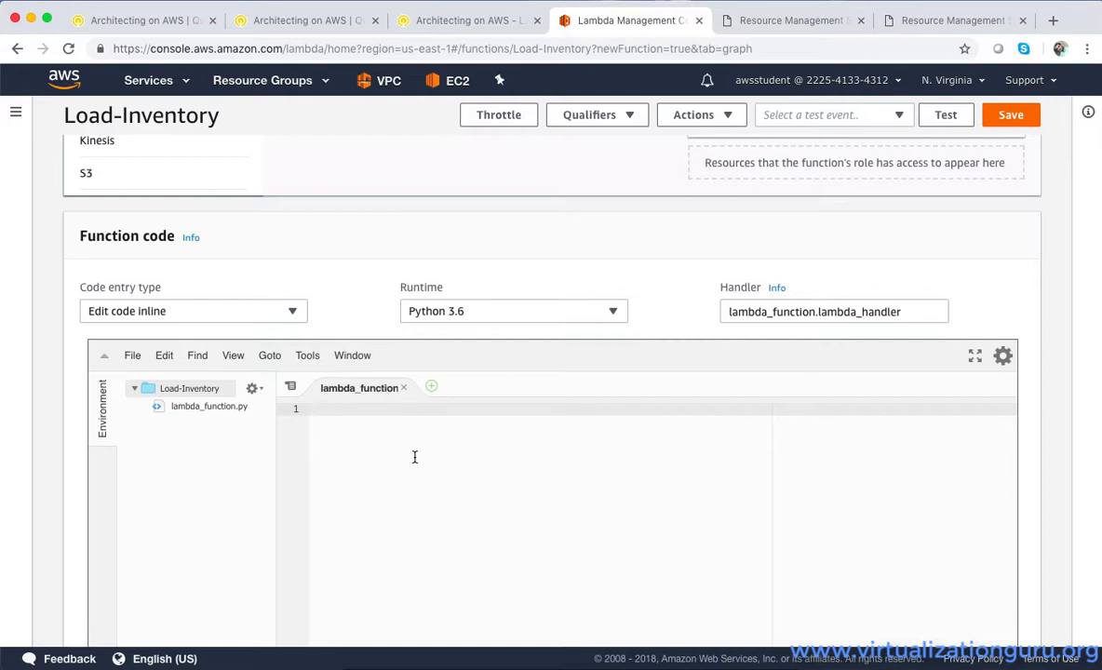
Copy the Load-Inventory code from step 6 of the Qwiklabs lab instructions and paste it into the empty Lambda code editor
left_click(415, 20)
scroll(449, 498, "down", 15)
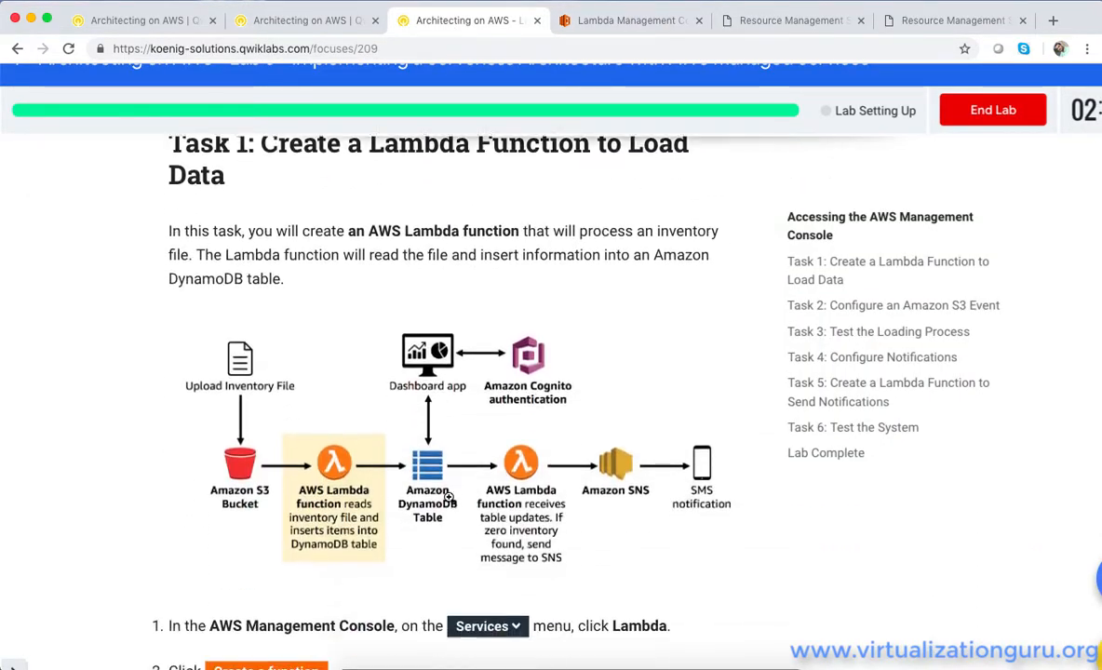
scroll(450, 498, "down", 10)
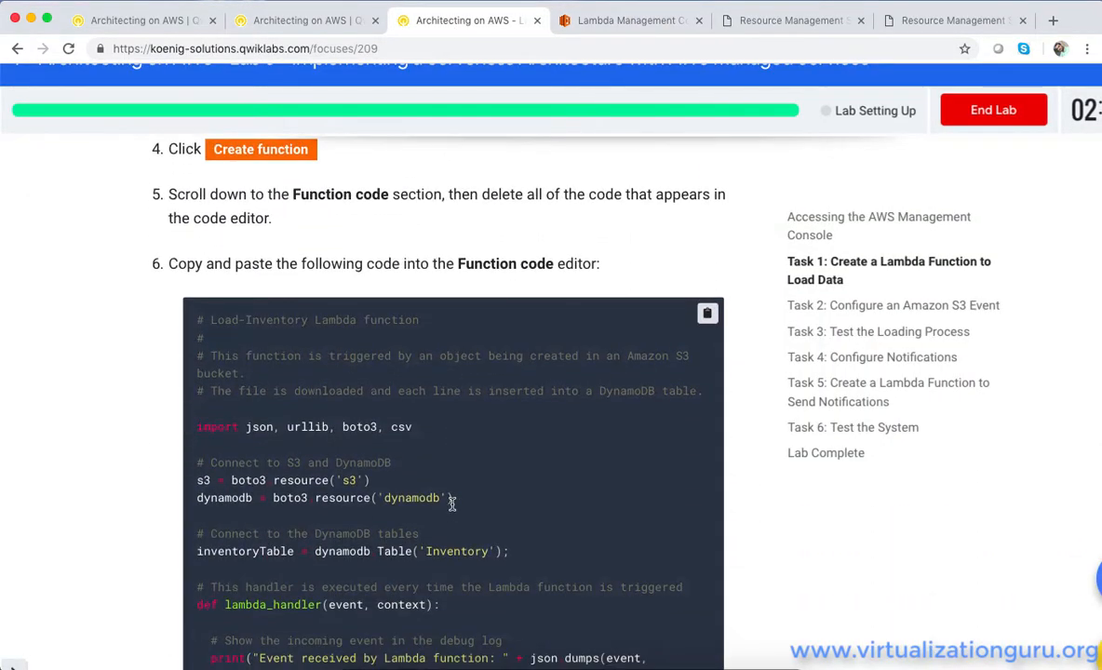
left_click(707, 313)
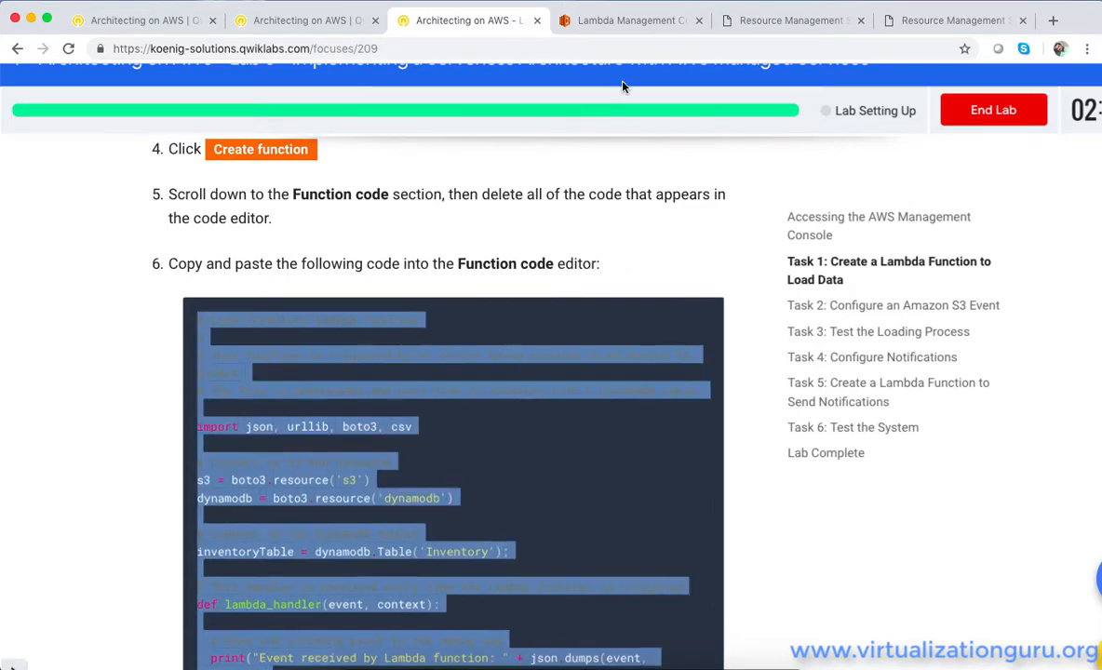
left_click(642, 20)
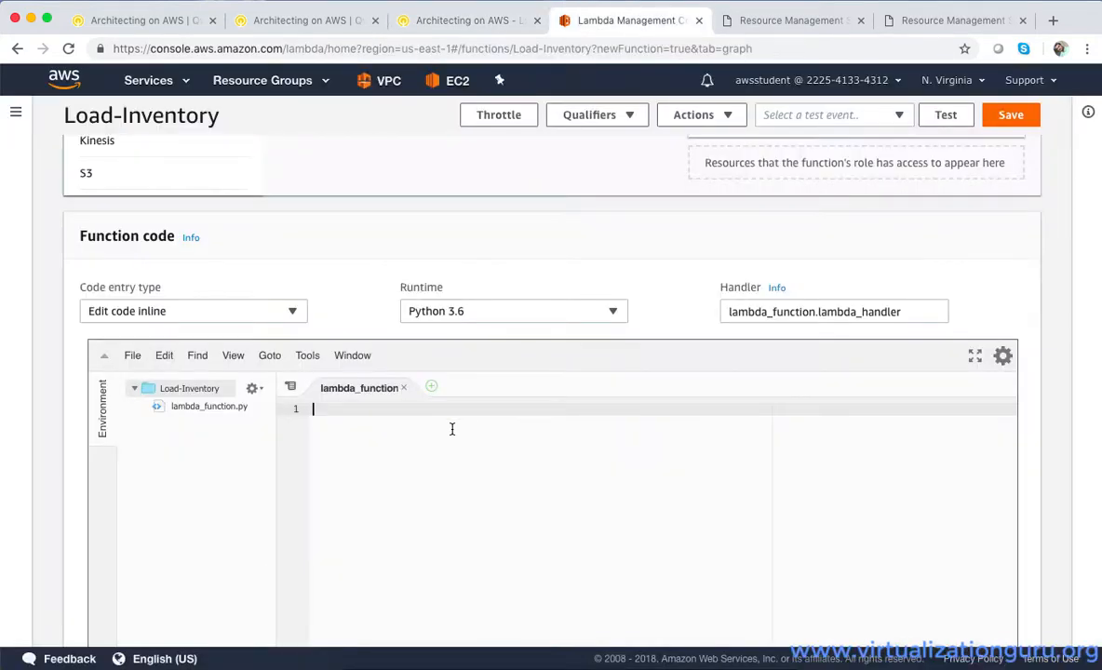
key("super+v")
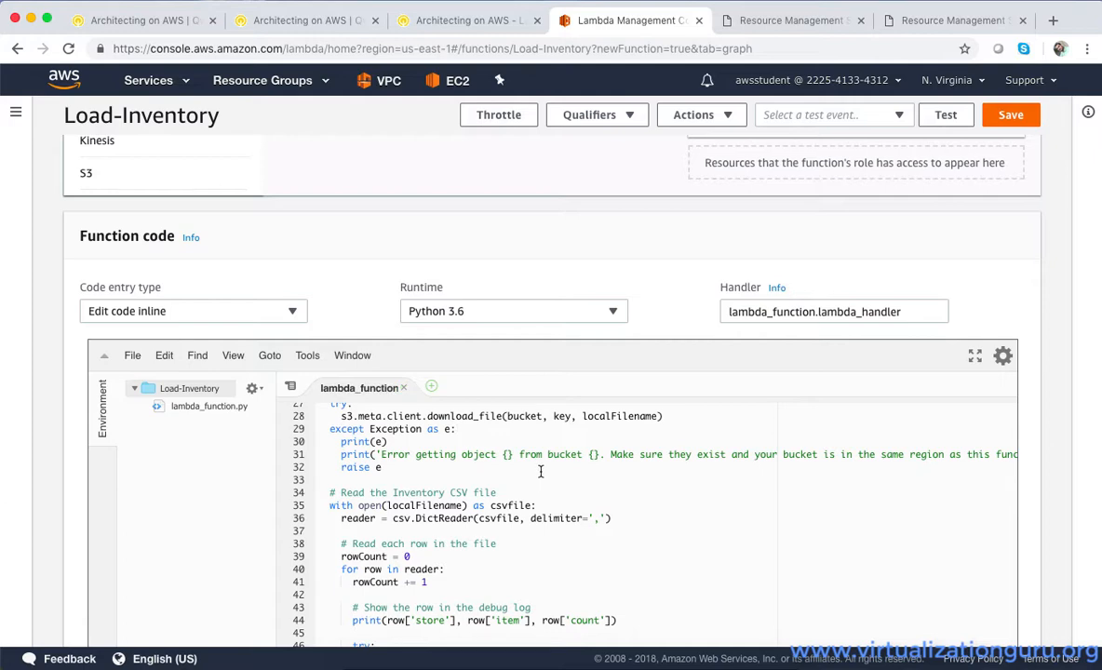
Review the pasted inventory-loading code through its final return line and save the Load-Inventory function
scroll(539, 472, "down", 6)
scroll(539, 472, "up", 10)
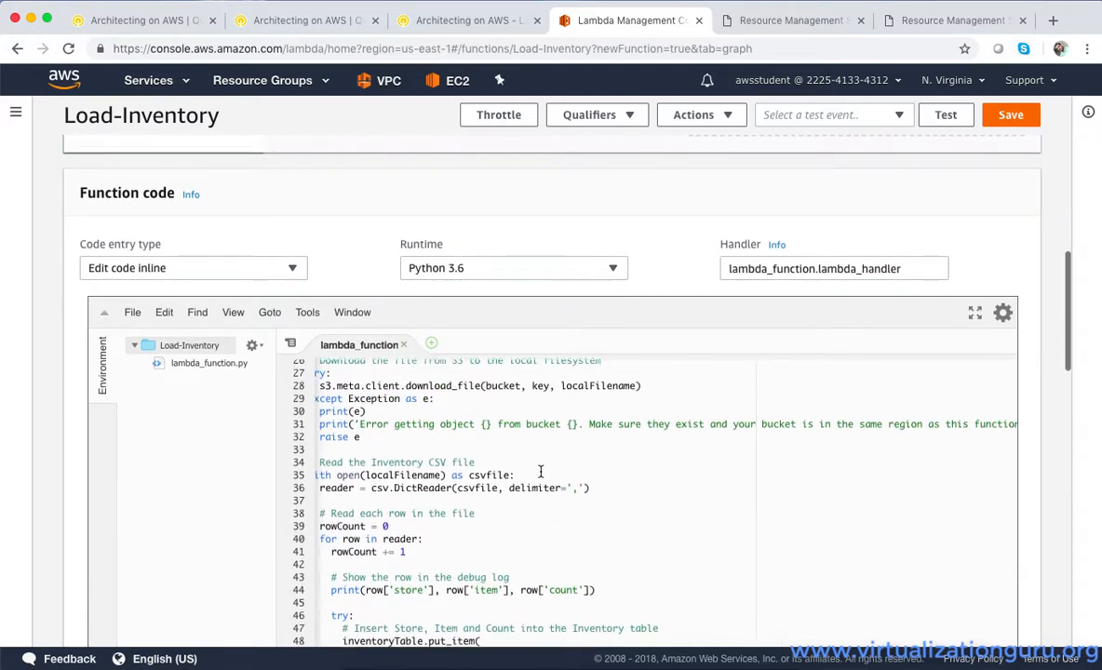
scroll(540, 472, "up", 4)
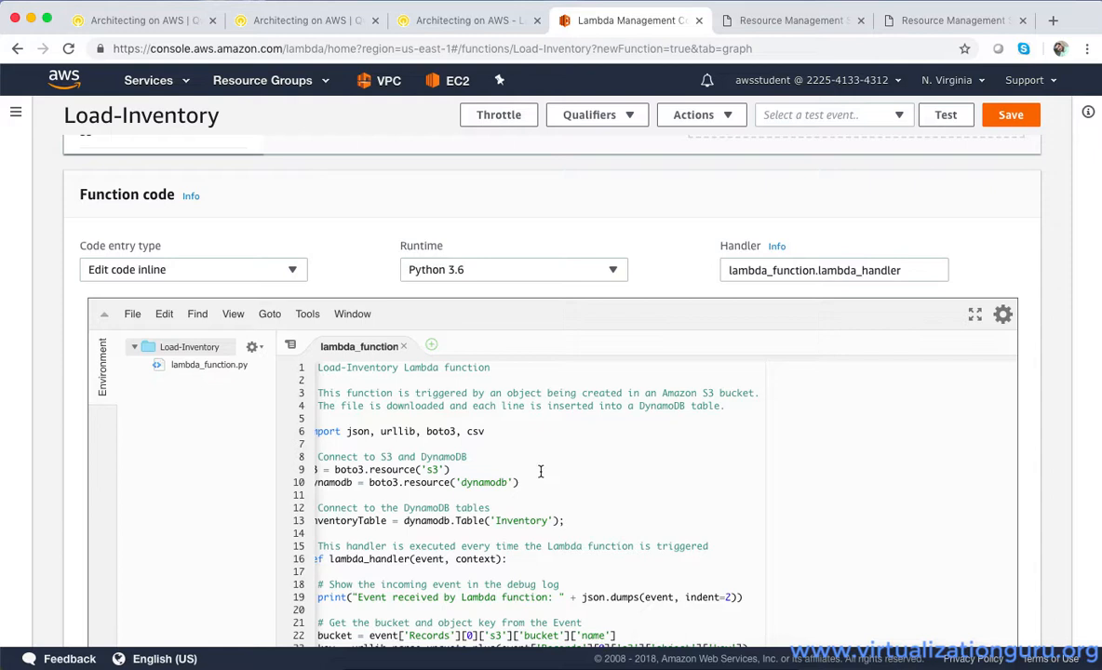
scroll(540, 472, "down", 5)
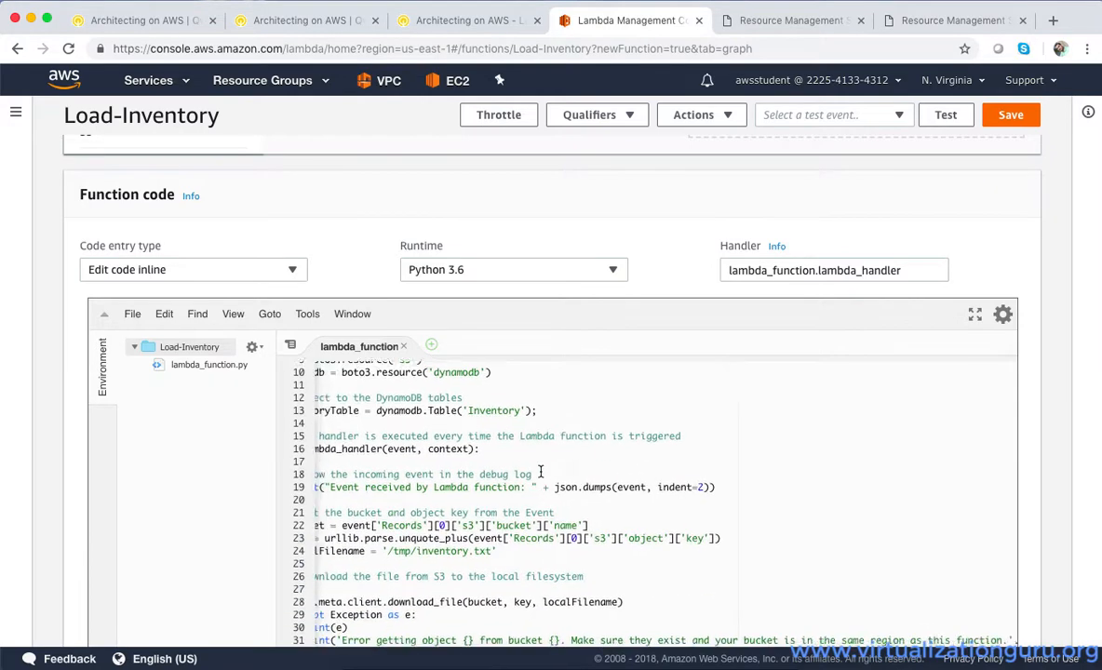
scroll(540, 472, "down", 6)
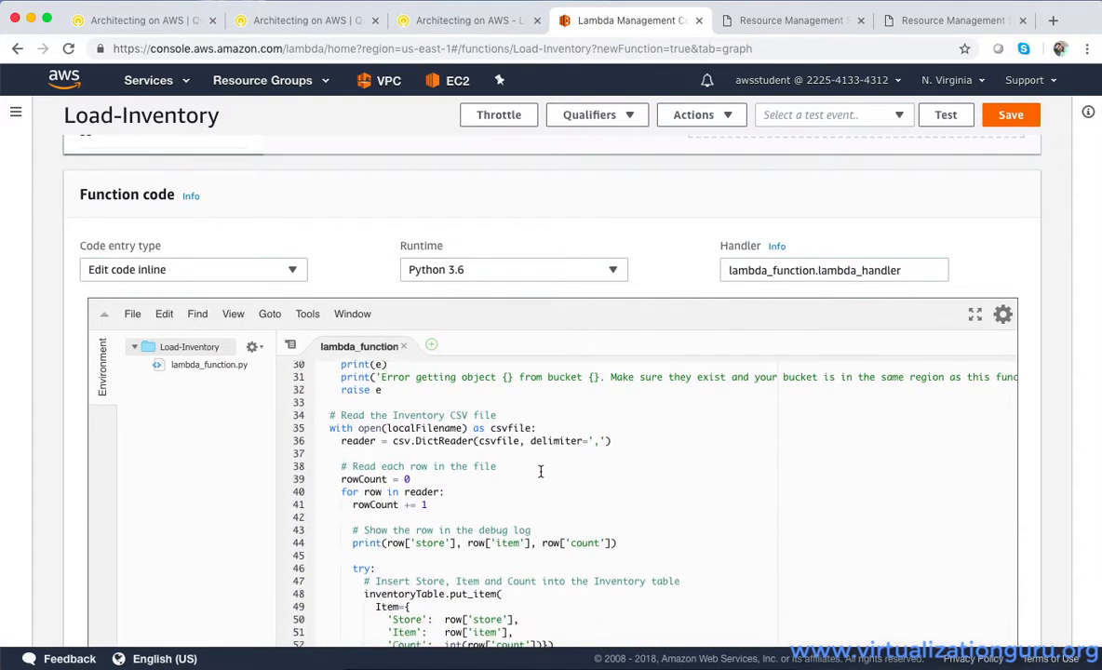
scroll(540, 472, "left", 1)
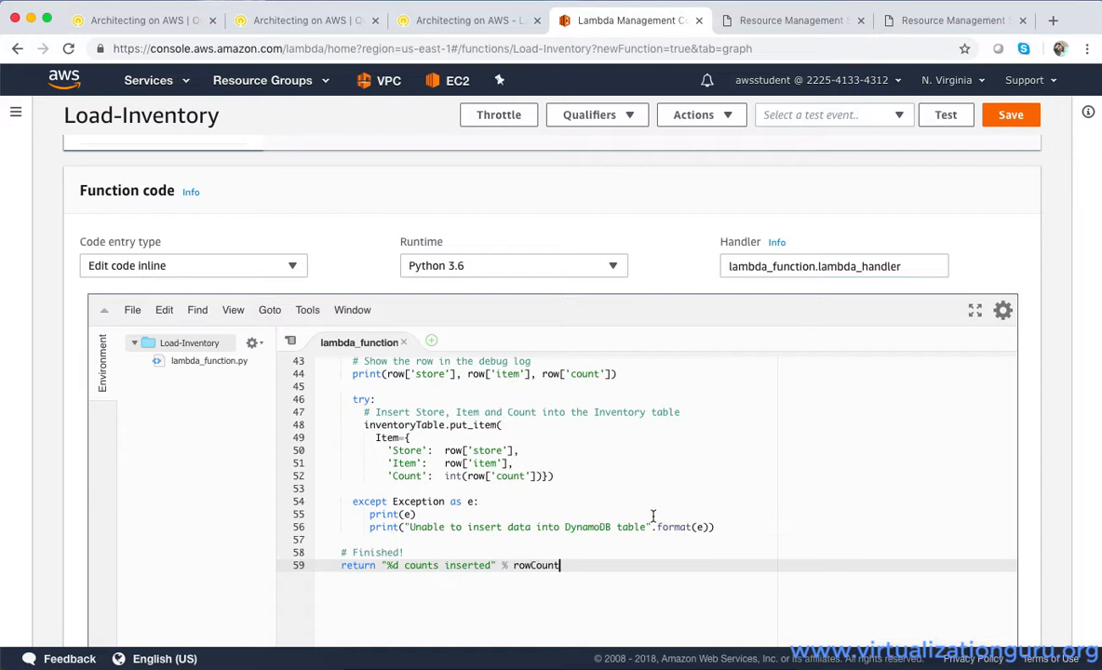
scroll(735, 489, "down", 2)
scroll(743, 487, "up", 5)
left_click(1010, 117)
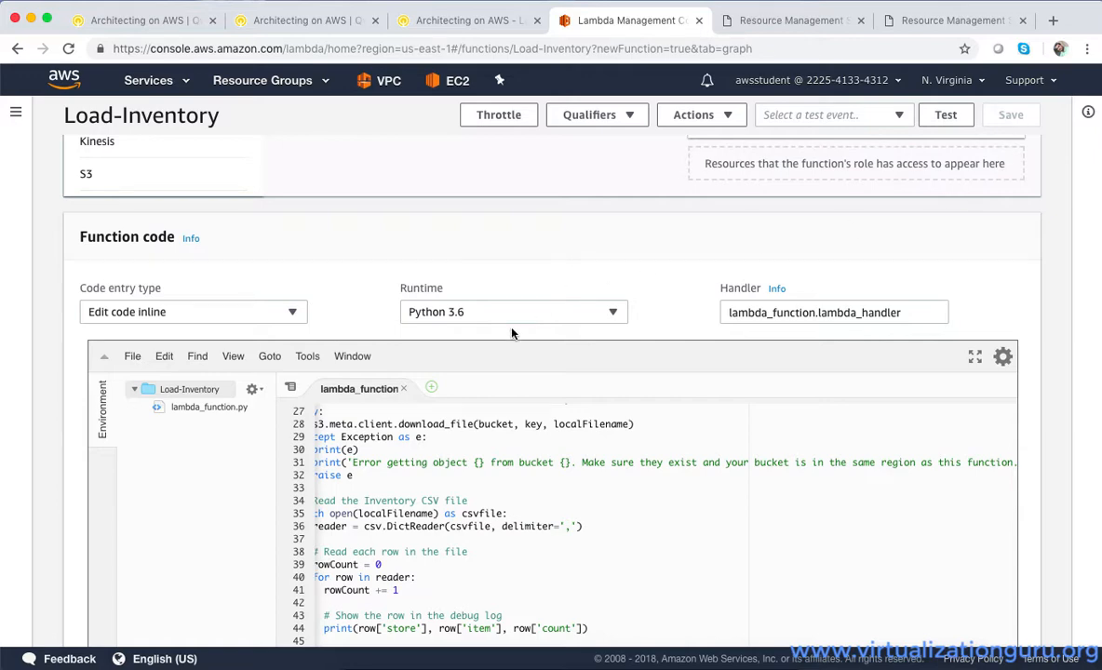
Search the AWS services for s3 and open the S3 console
scroll(511, 334, "up", 6)
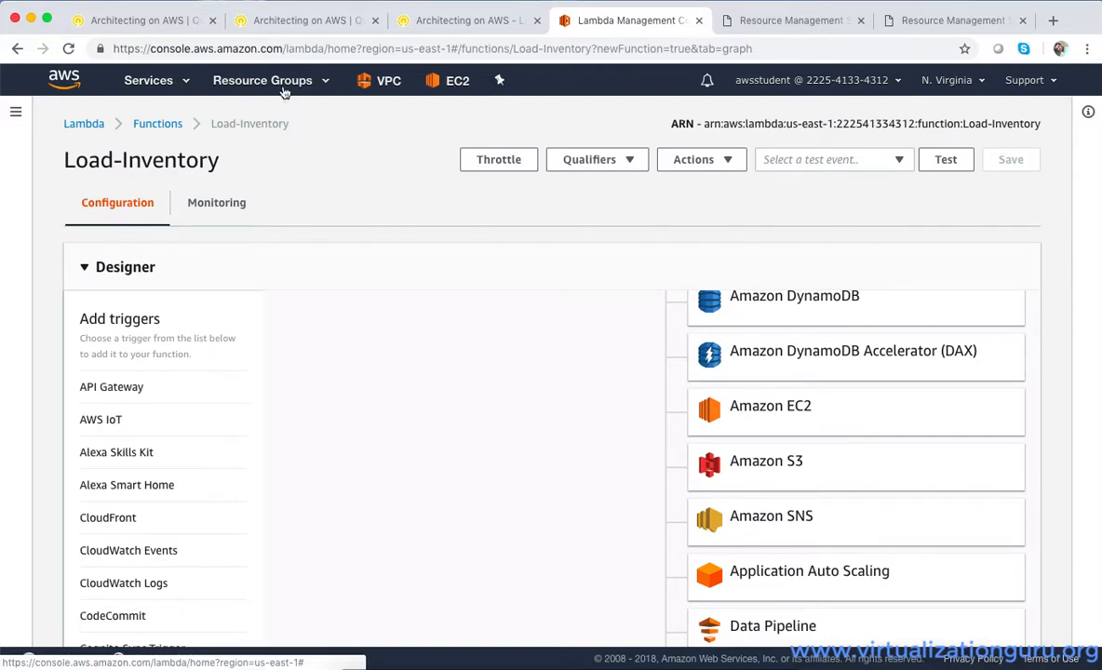
left_click(279, 86)
left_click(177, 82)
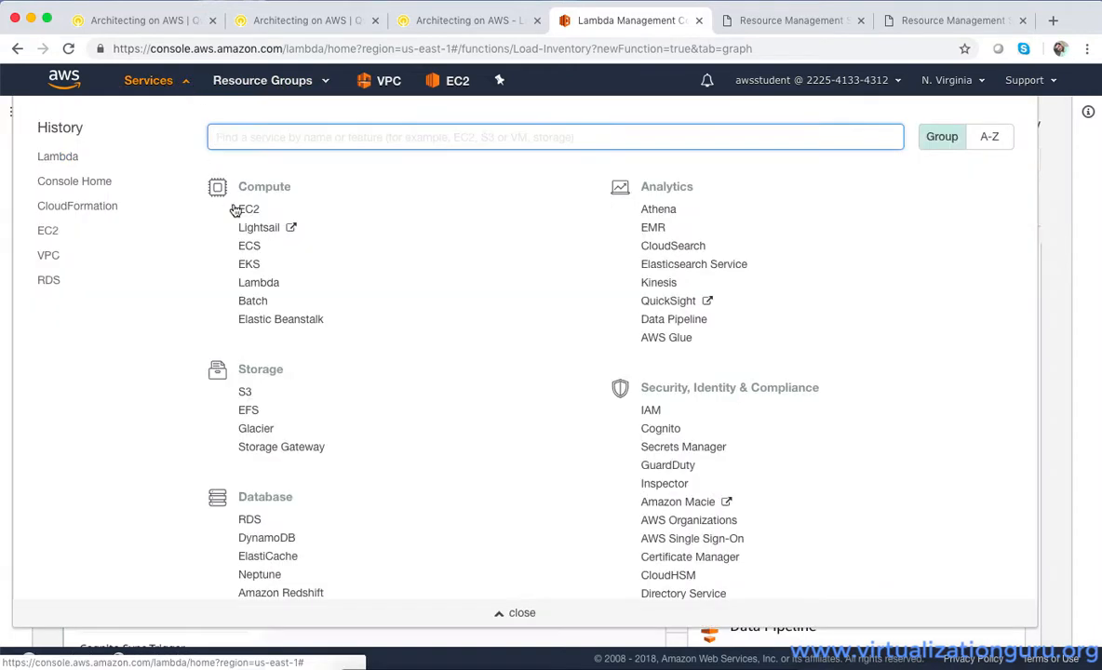
type("s3")
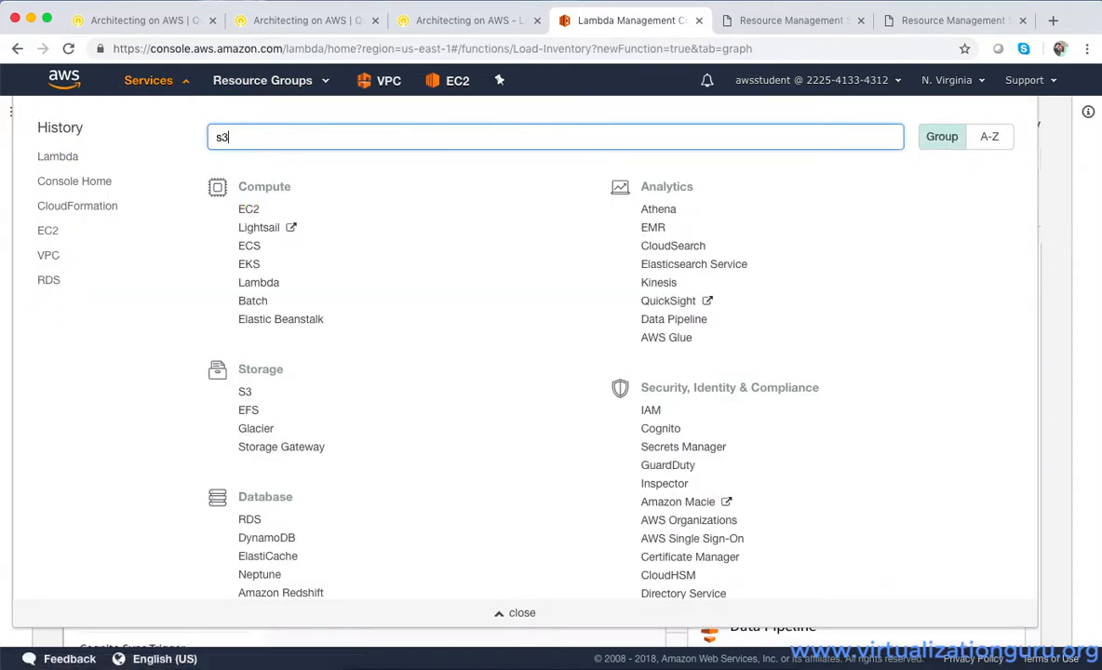
left_click(274, 179)
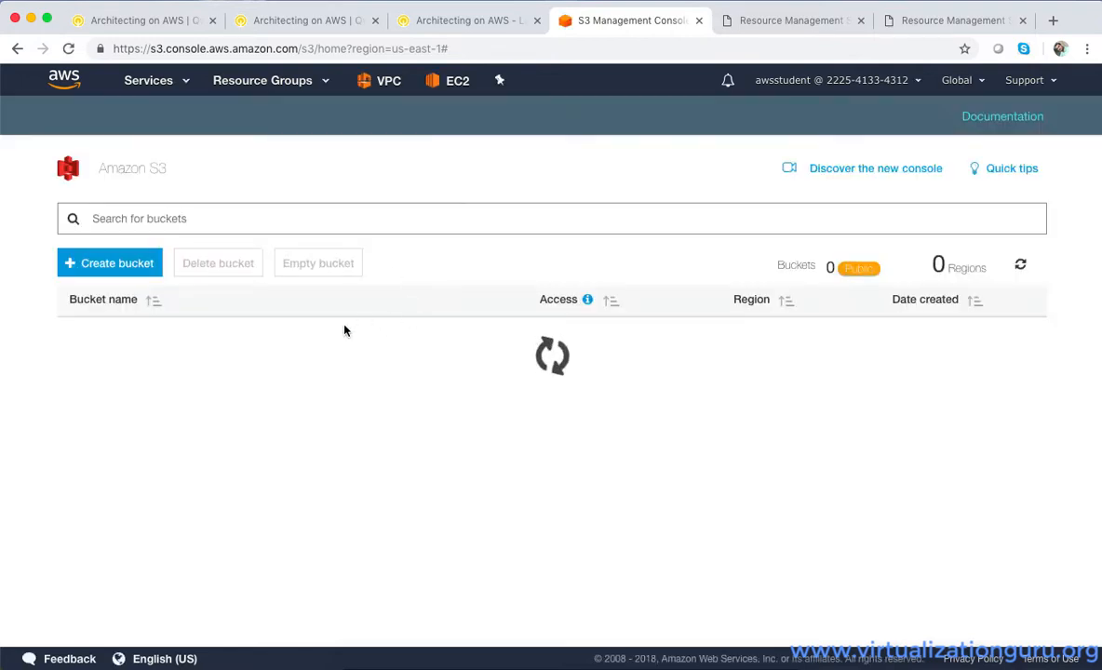
Start creating an S3 bucket and enter inventory-1982 as its name
left_click(118, 264)
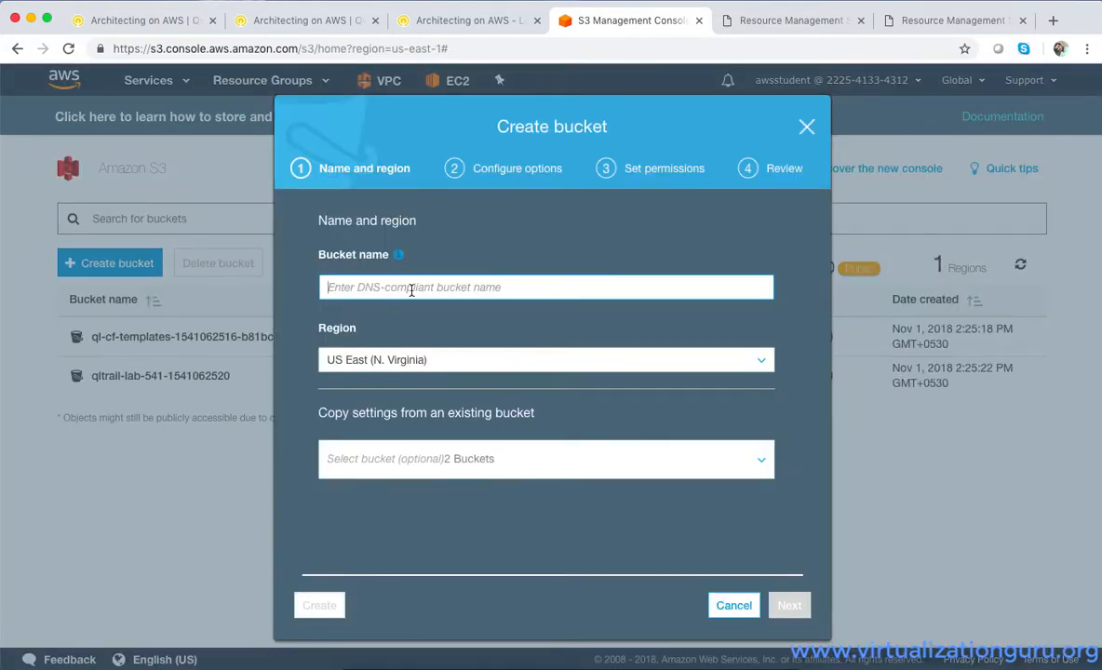
left_click(411, 291)
type("inven")
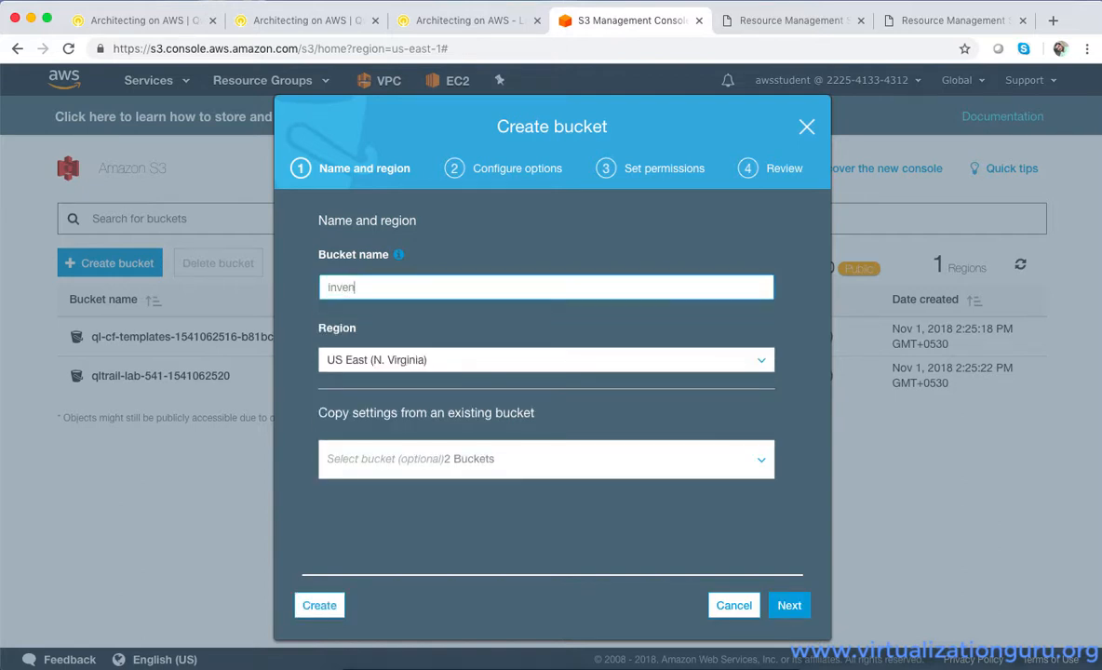
type("tory-")
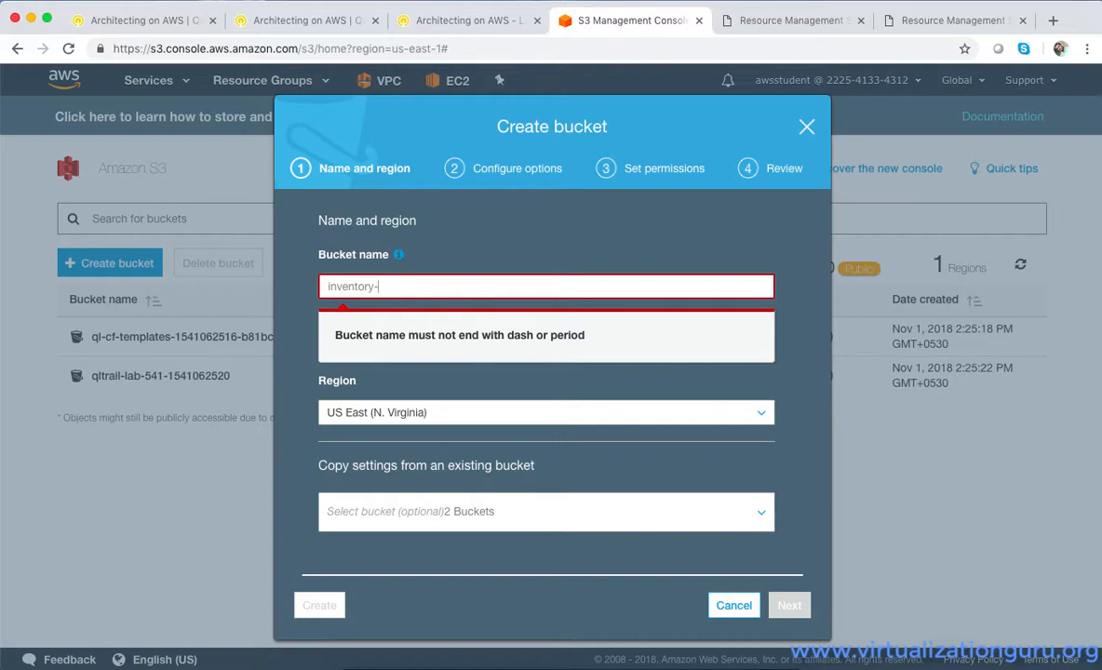
type("1982")
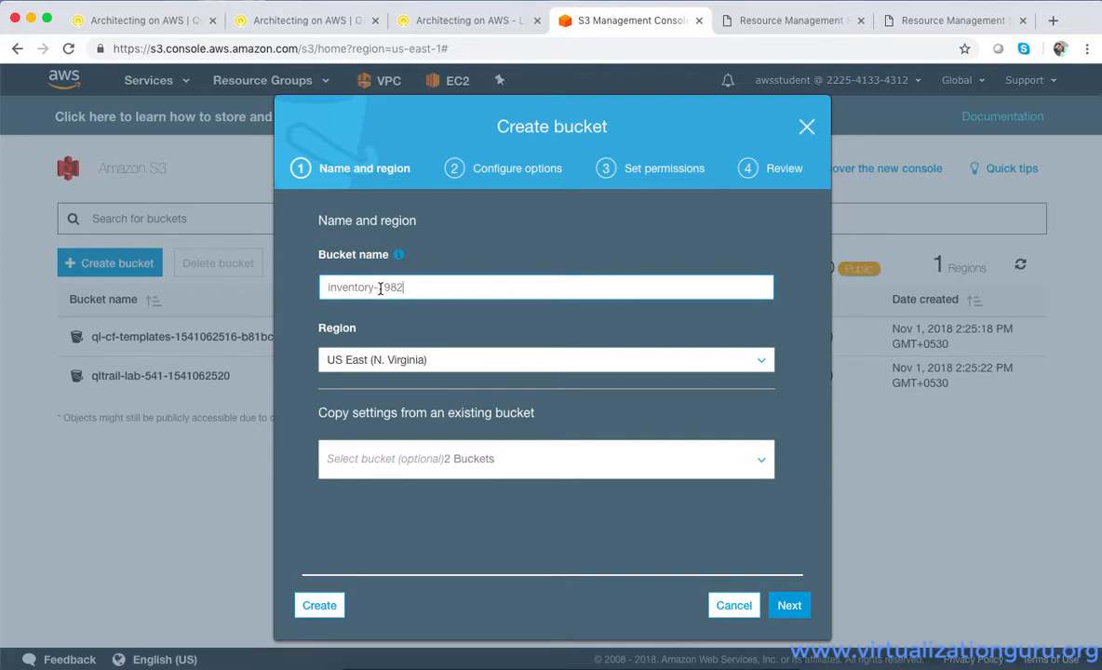
Create the inventory-1982 bucket in the US East (N. Virginia) region and open it from the bucket list
left_click_drag(380, 289, 312, 288)
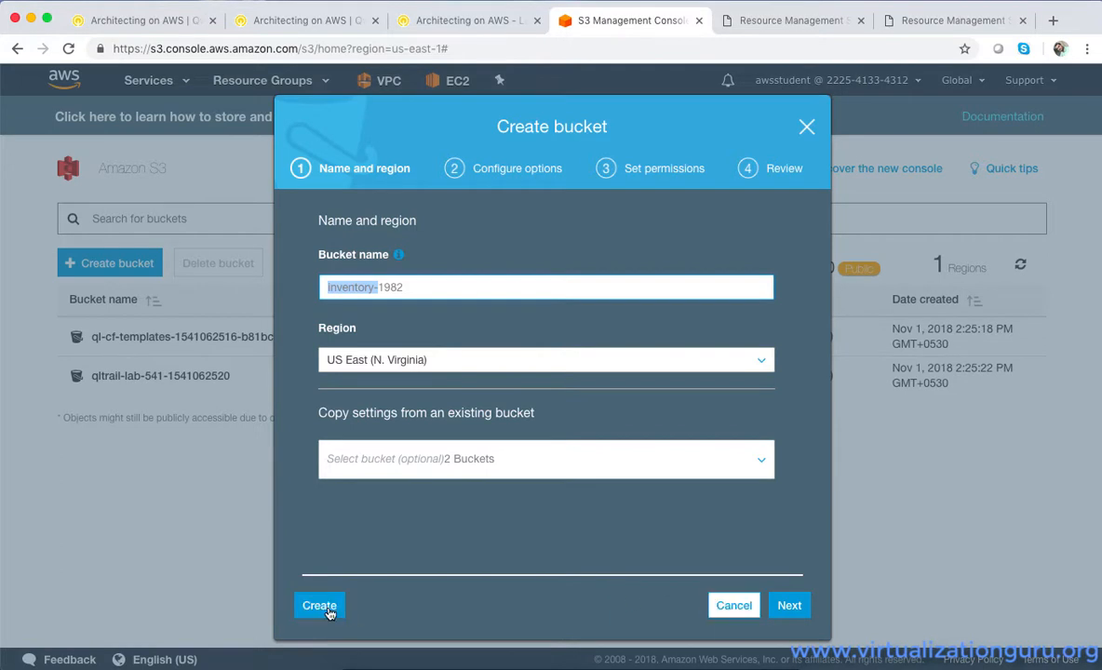
left_click(326, 610)
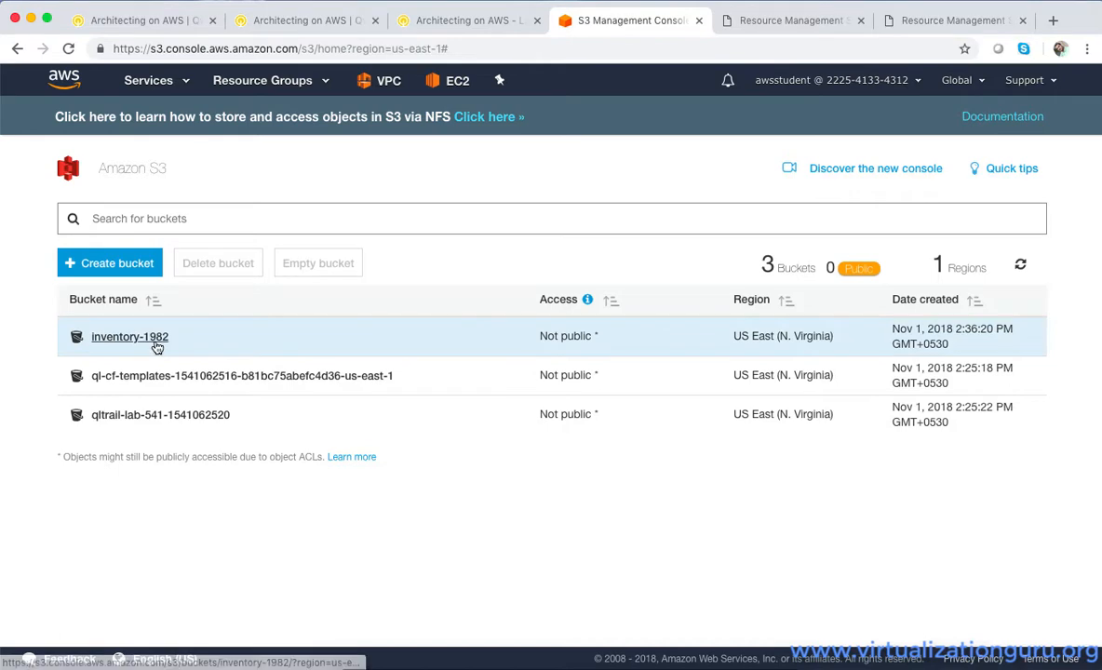
left_click(156, 345)
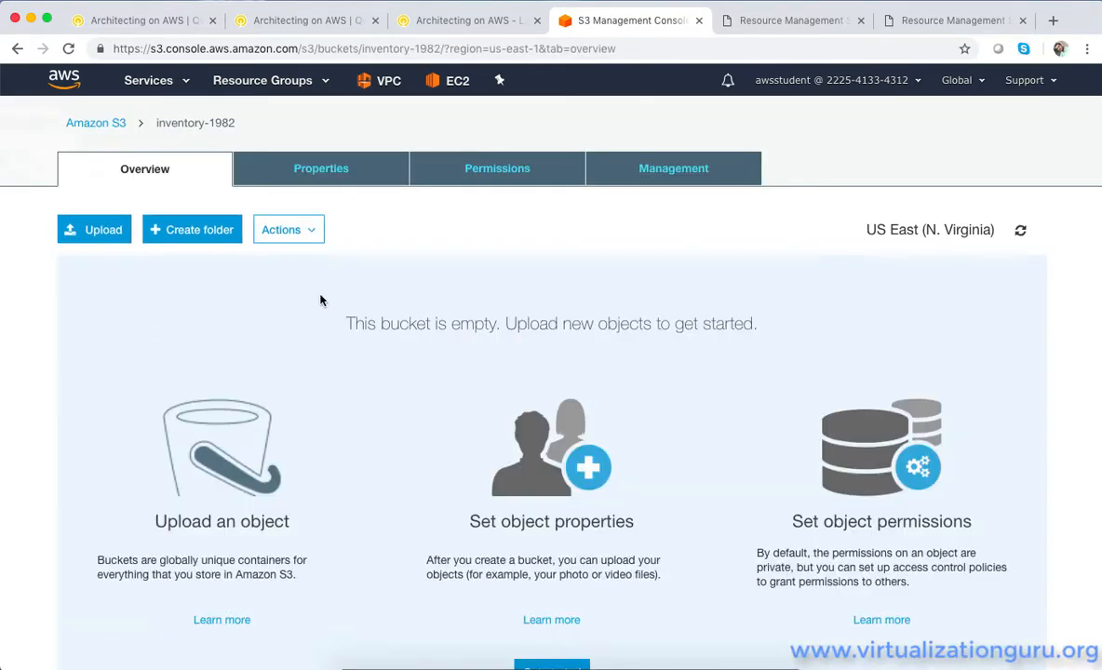
Add an event notification to the inventory-1982 bucket, named Load-Inventory and triggered by ObjectCreate (All)
left_click(382, 184)
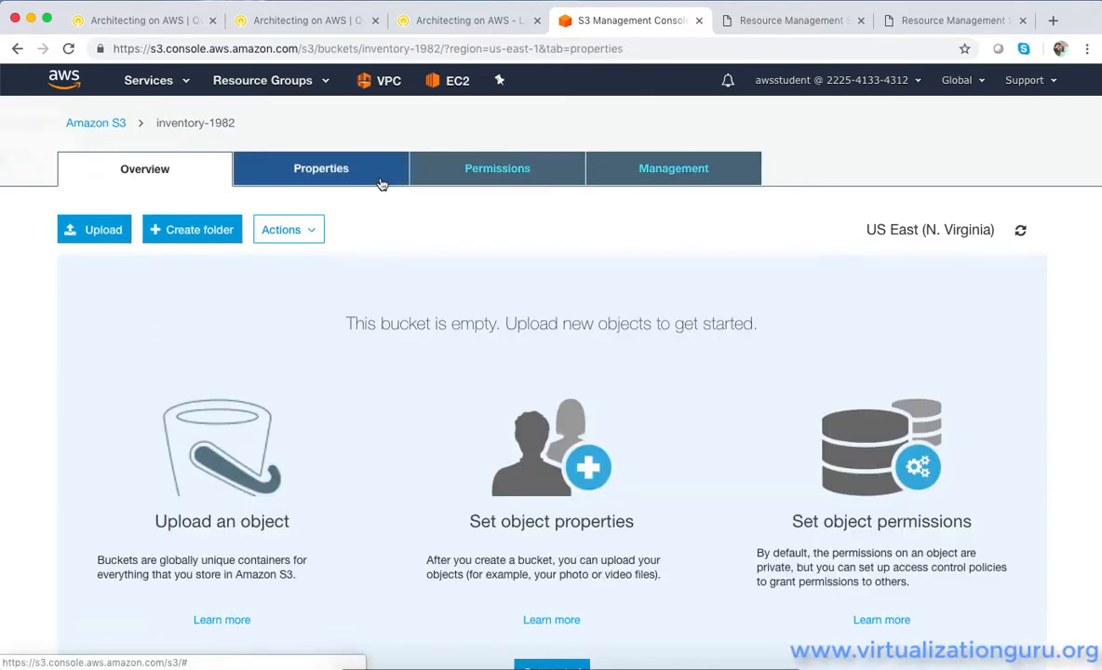
scroll(379, 189, "down", 3)
scroll(379, 189, "down", 8)
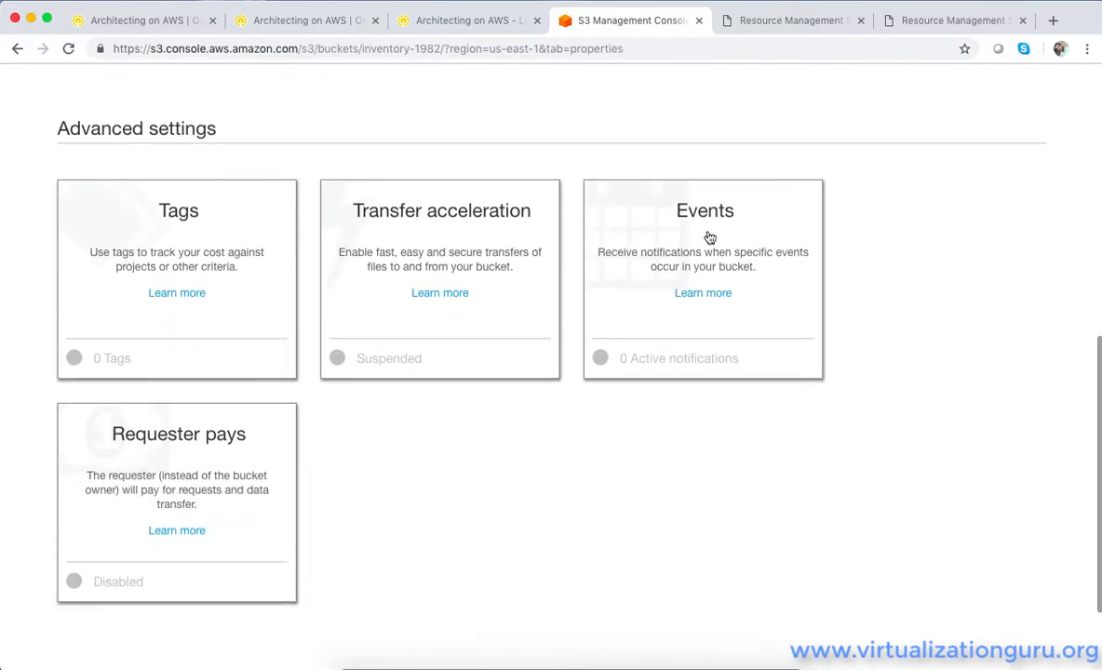
left_click(705, 220)
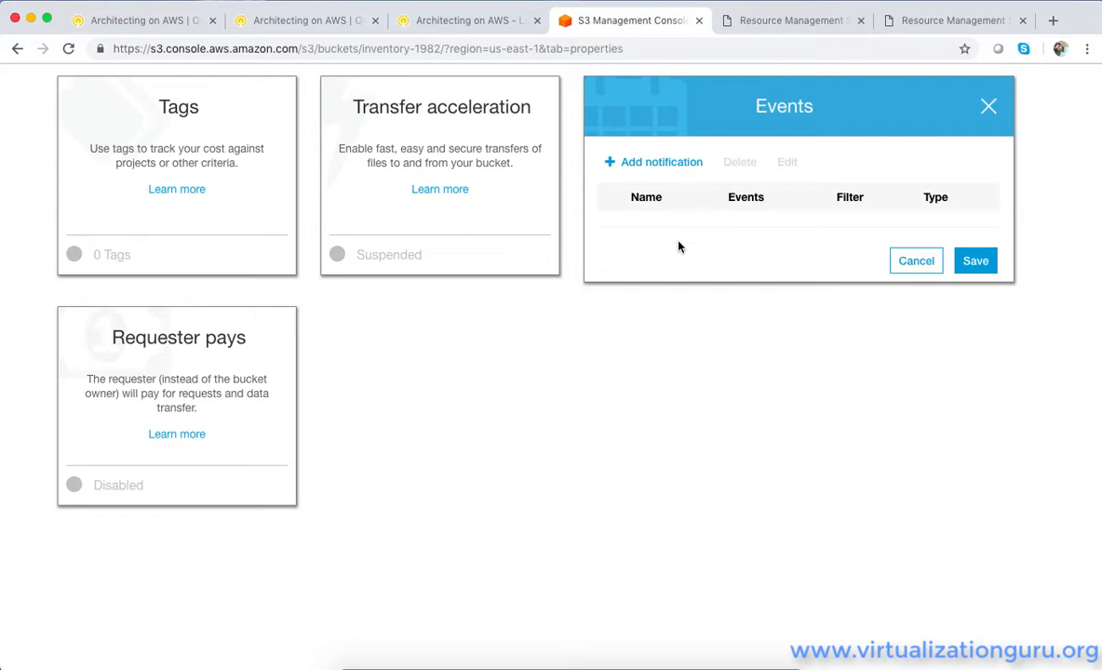
left_click(653, 163)
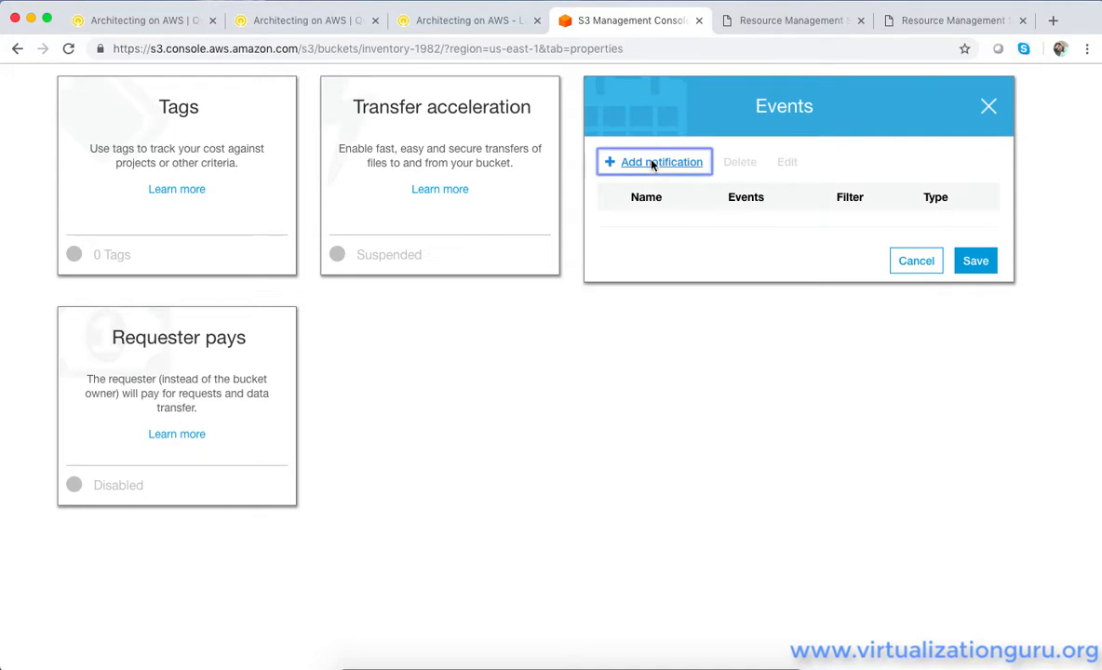
left_click(667, 292)
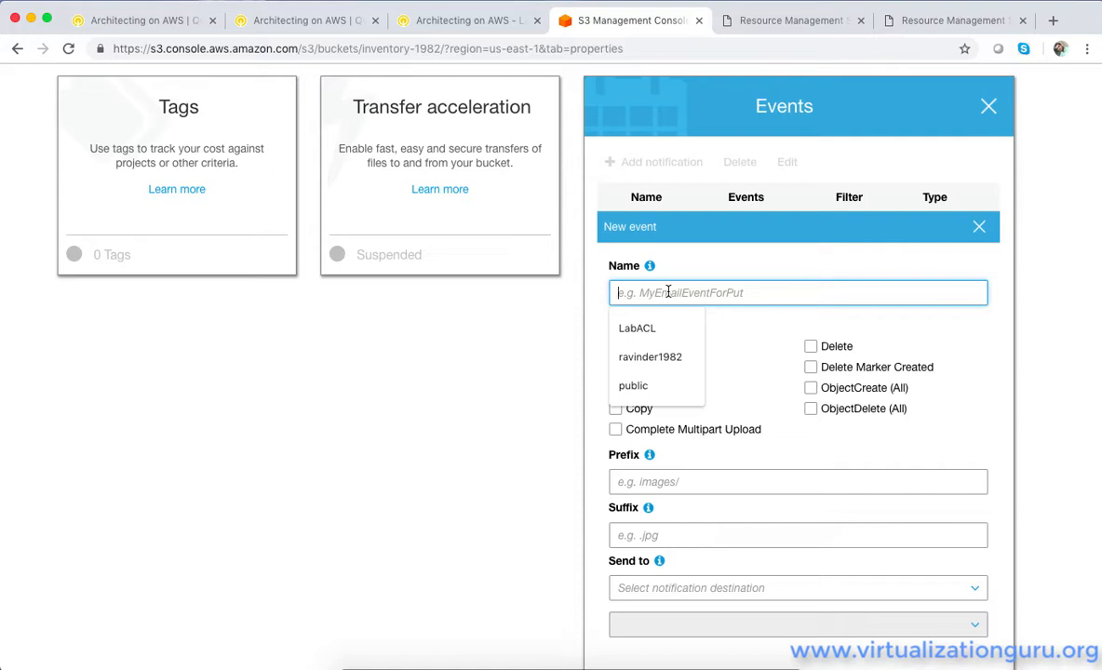
type("Loa")
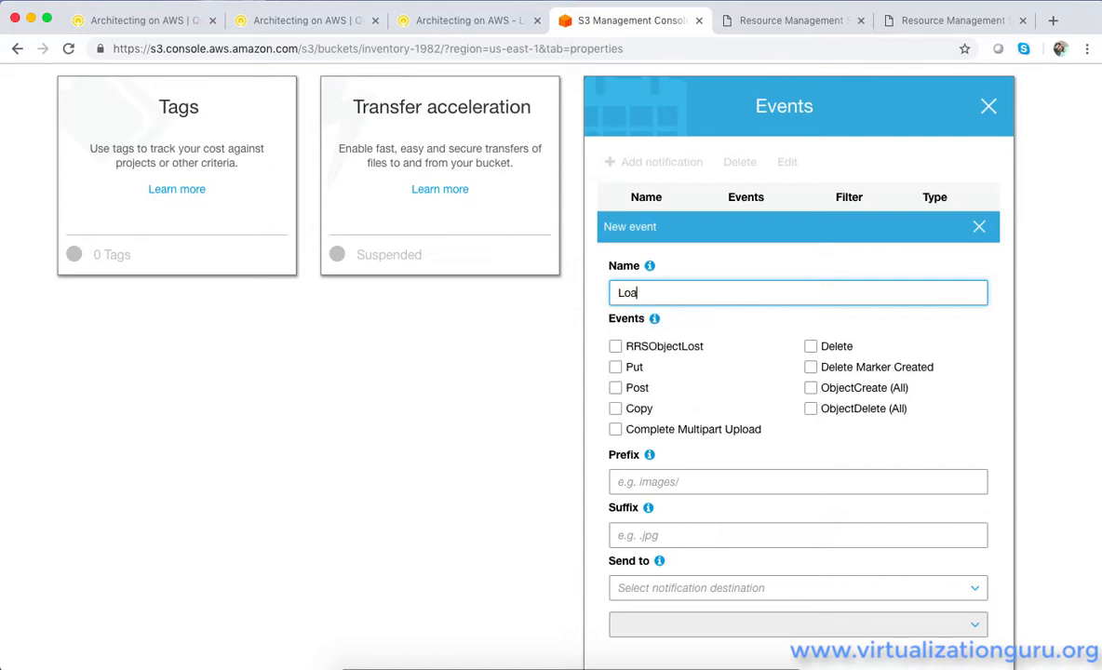
type("d-Inventory")
left_click(811, 388)
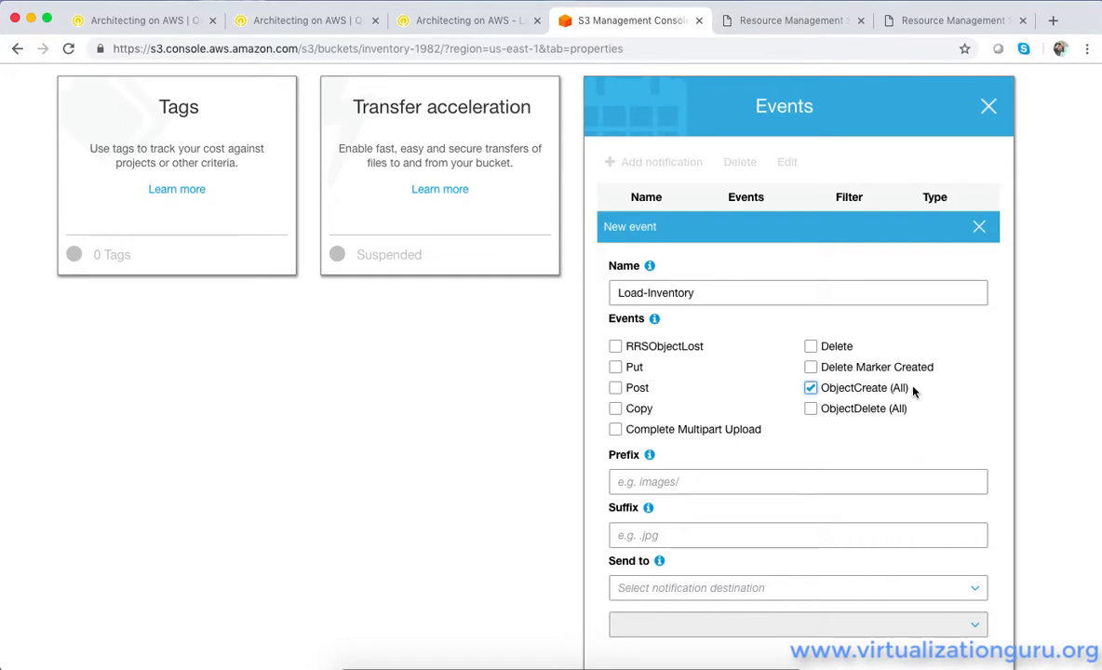
Set the notification's destination to the Load-Inventory Lambda function and save the event
left_click(670, 588)
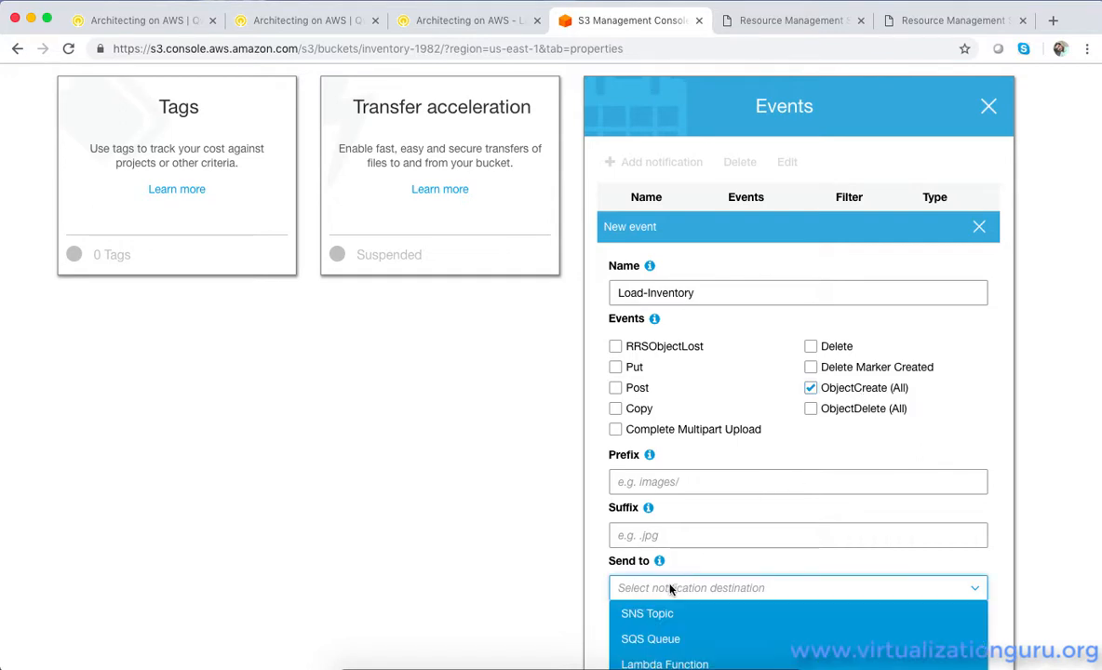
scroll(671, 591, "down", 2)
left_click(668, 586)
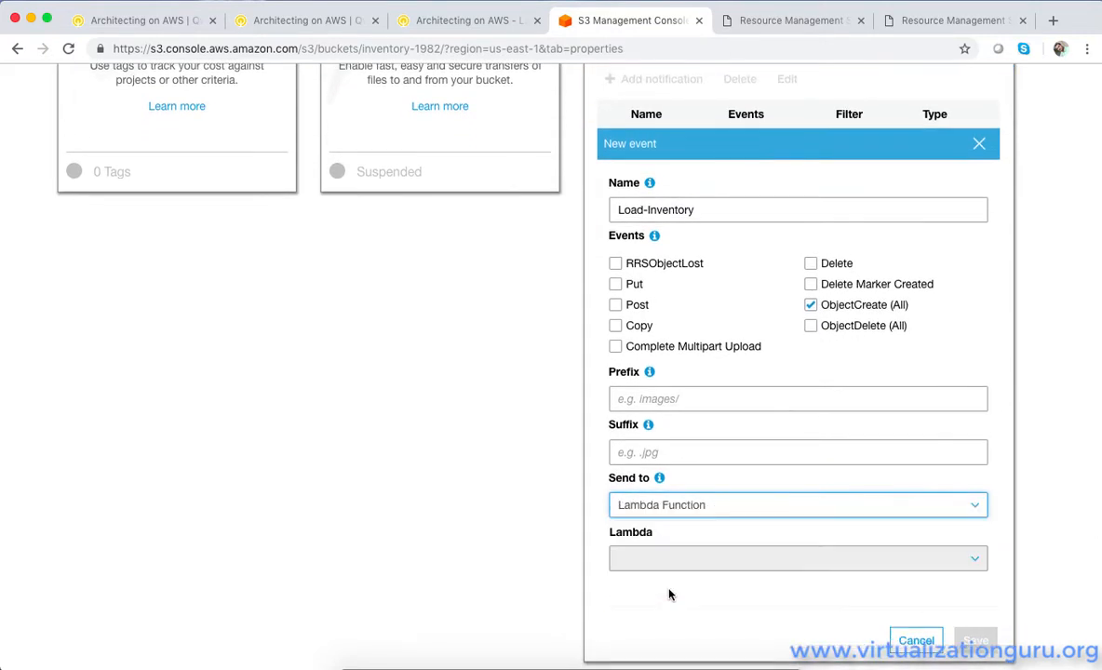
left_click(680, 558)
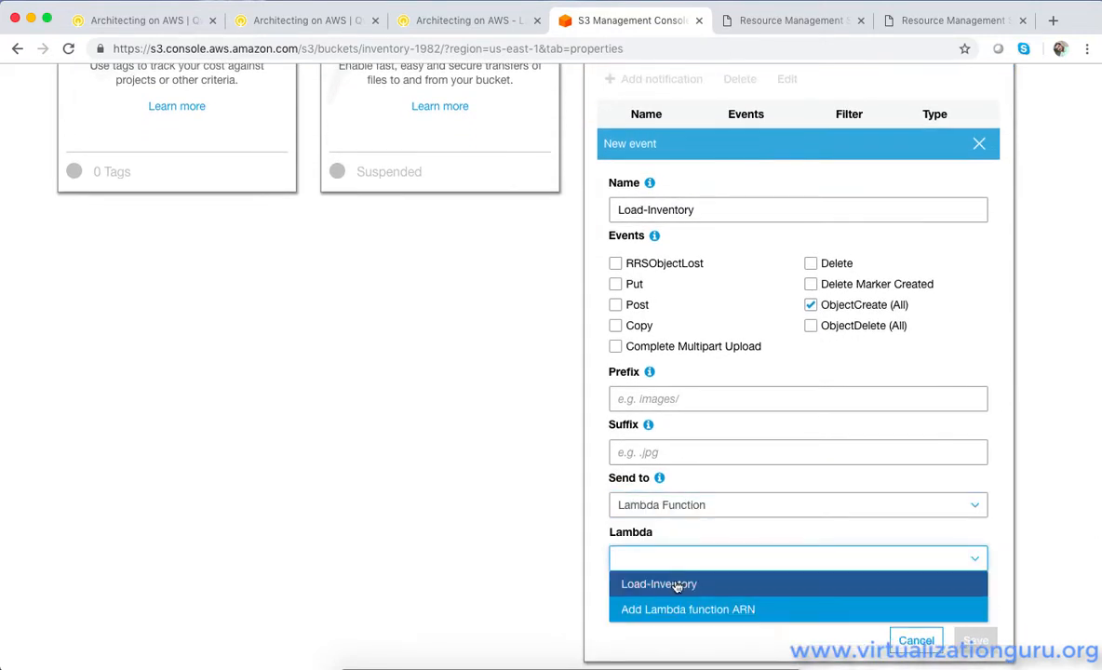
left_click(678, 584)
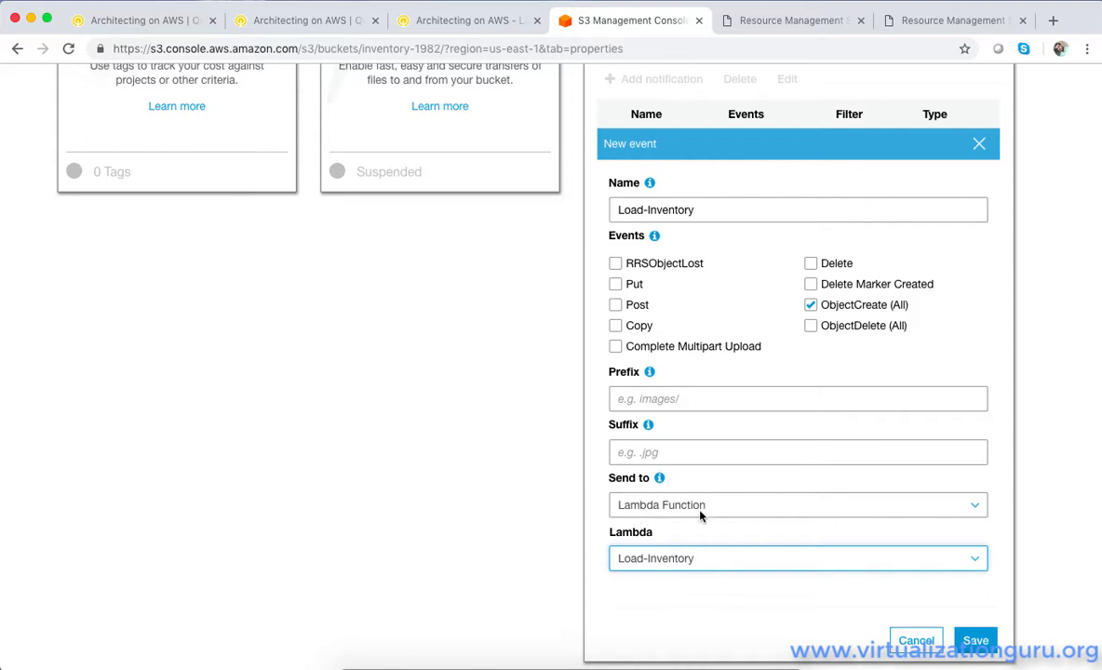
left_click(977, 641)
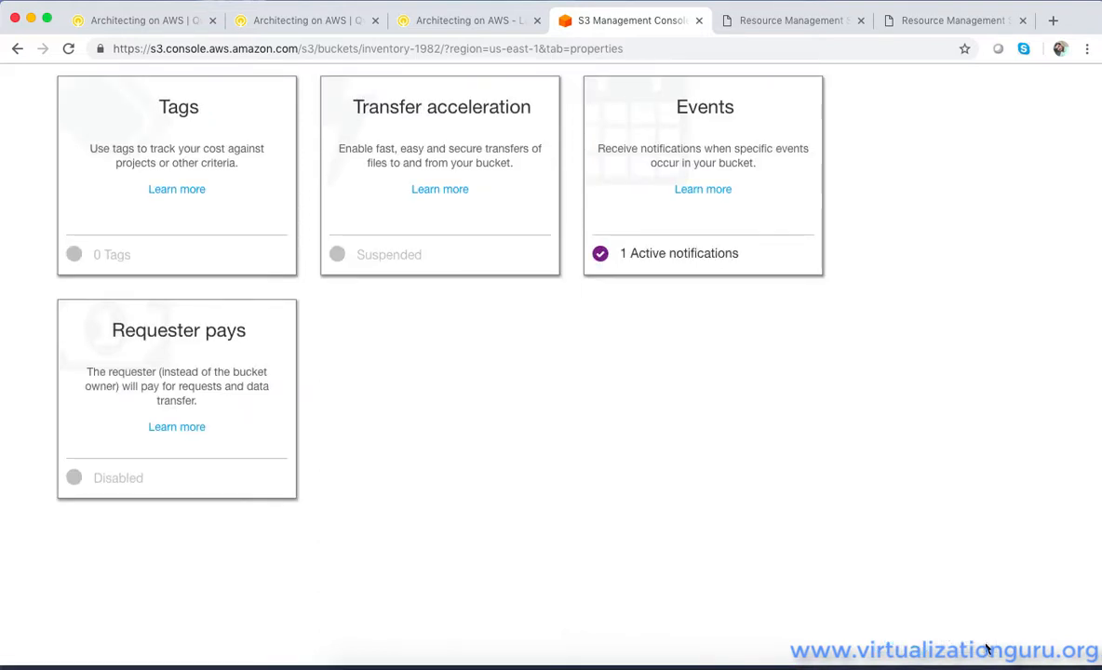
scroll(708, 416, "up", 5)
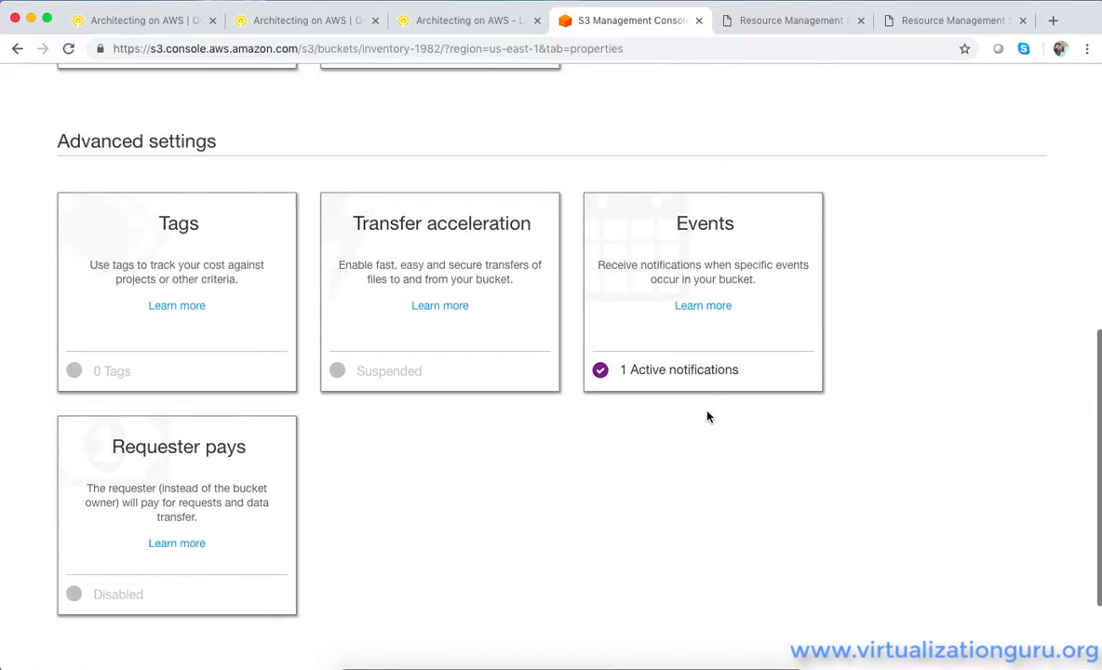
scroll(709, 416, "up", 8)
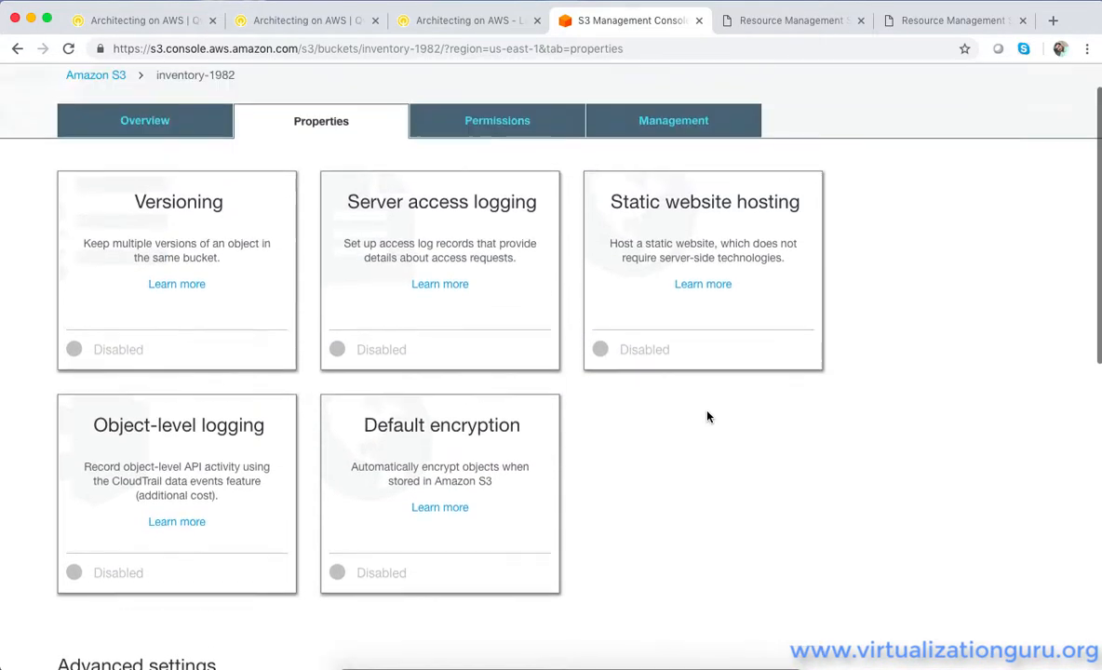
left_click(104, 125)
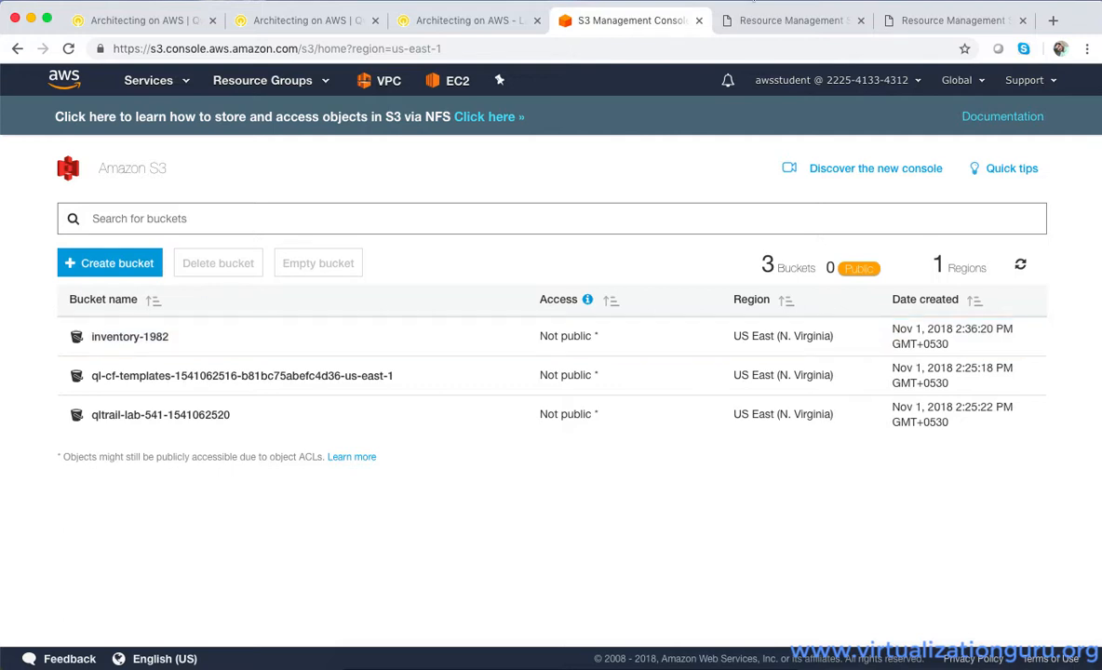
left_click(745, 3)
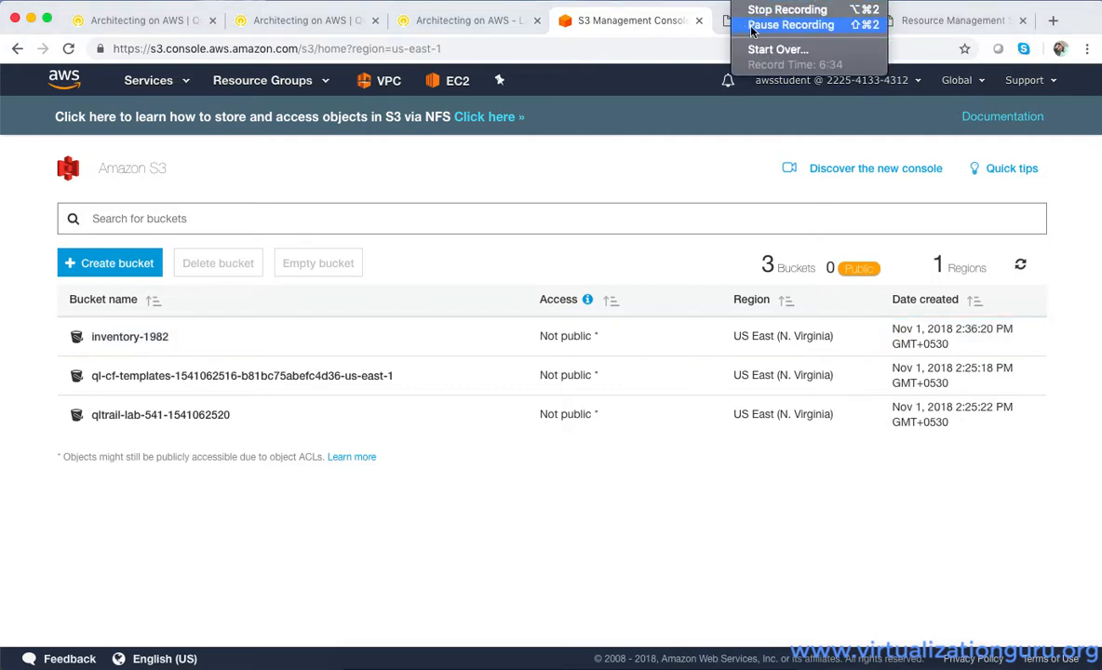
left_click(753, 27)
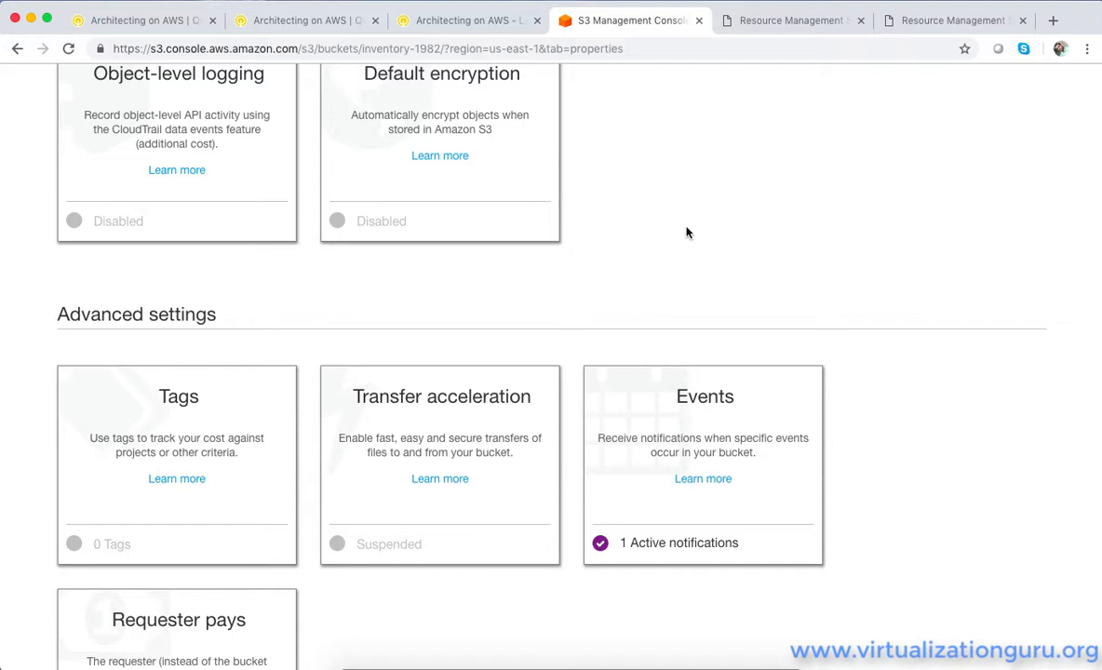
Go to Task 3 of the Qwiklabs lab instructions and download inventory-files.zip from step 16
left_click(462, 21)
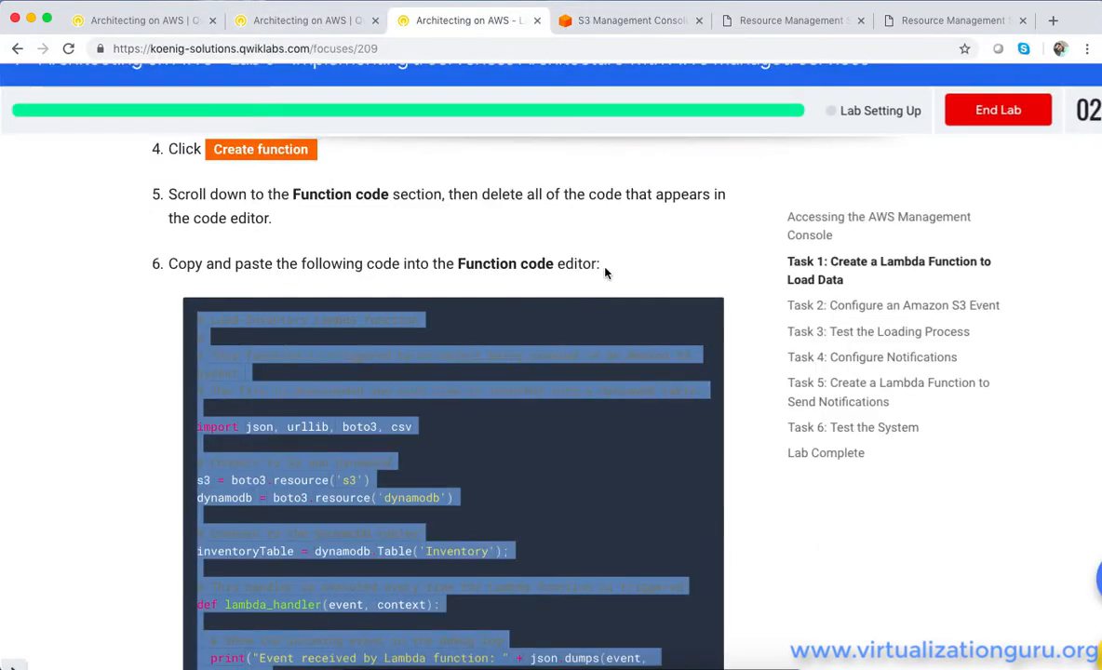
scroll(605, 271, "down", 10)
scroll(605, 271, "down", 20)
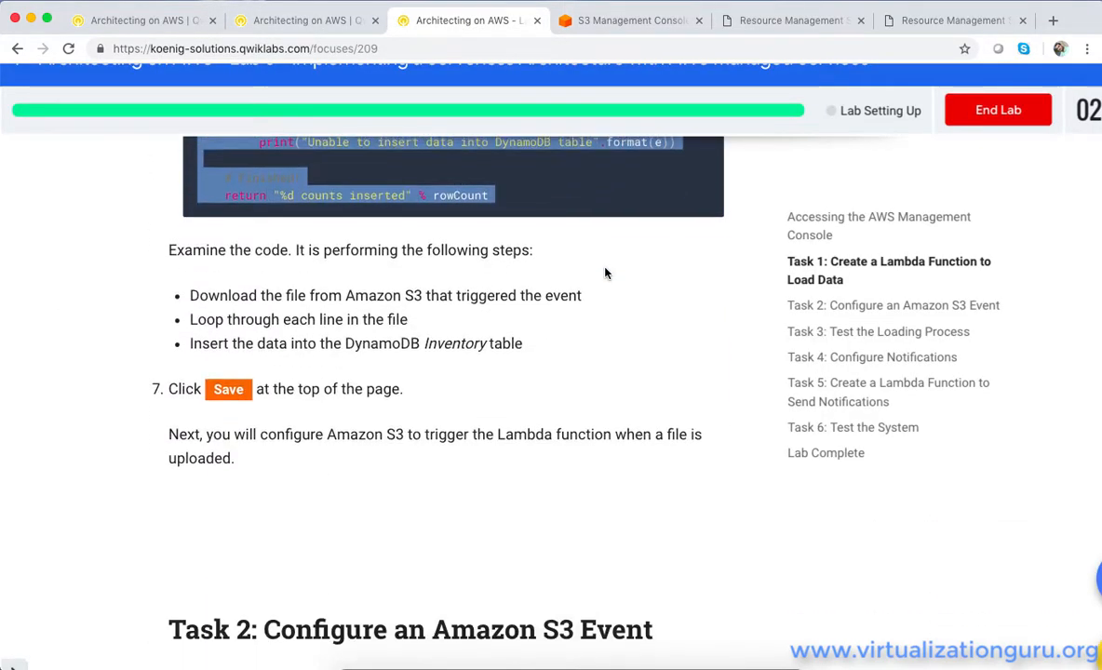
scroll(605, 273, "down", 18)
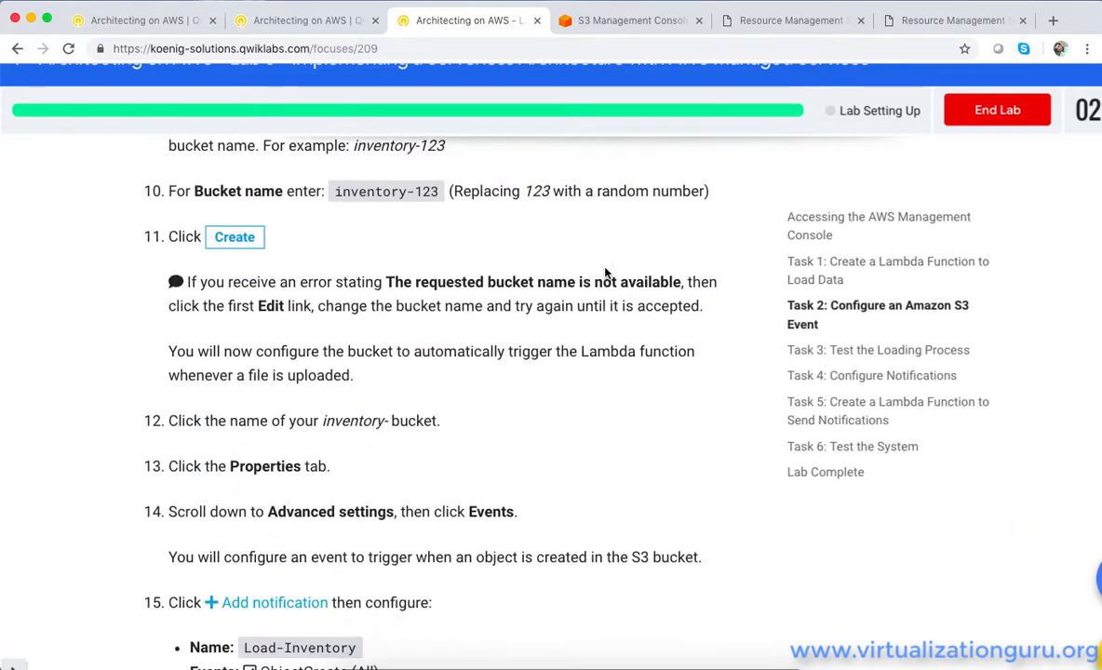
scroll(605, 272, "down", 7)
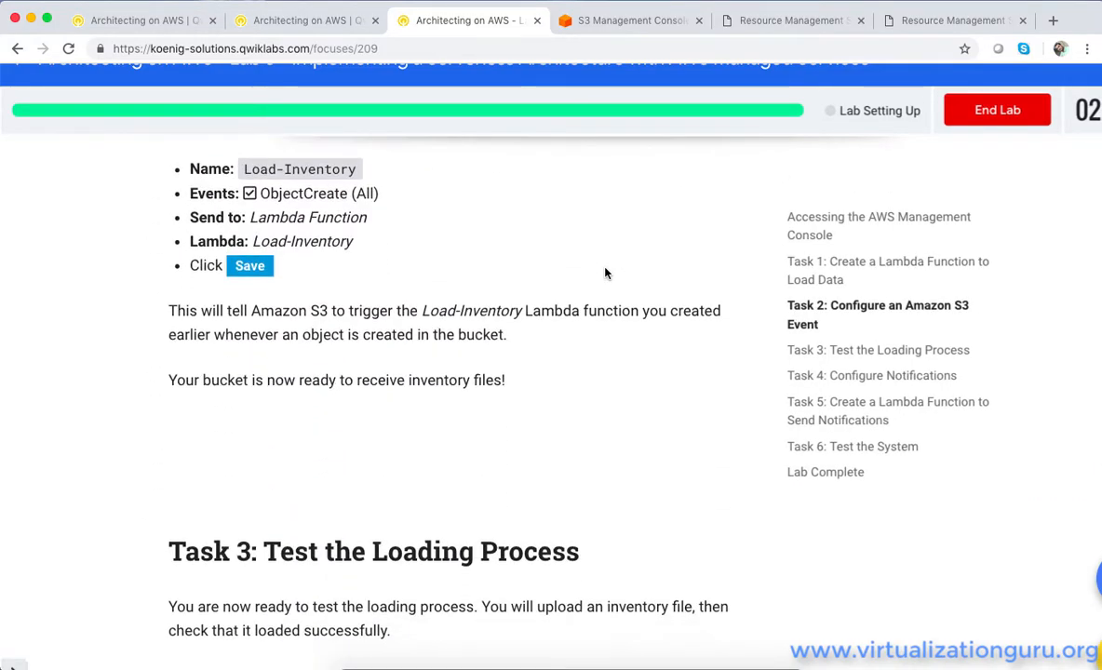
scroll(605, 273, "down", 11)
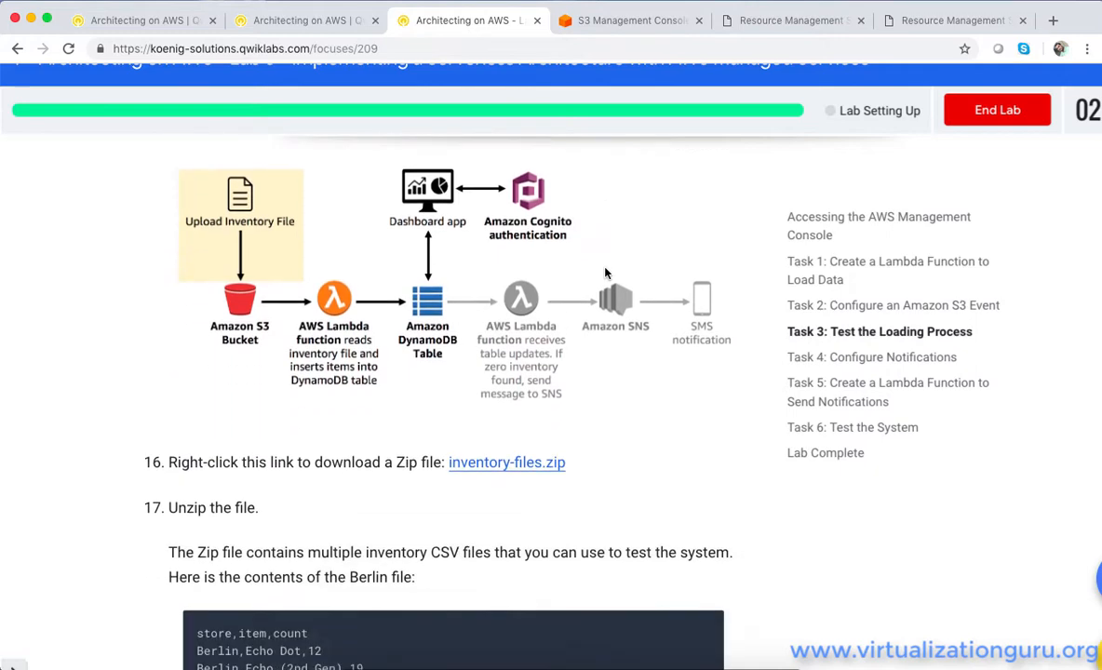
scroll(605, 273, "down", 2)
left_click(551, 433)
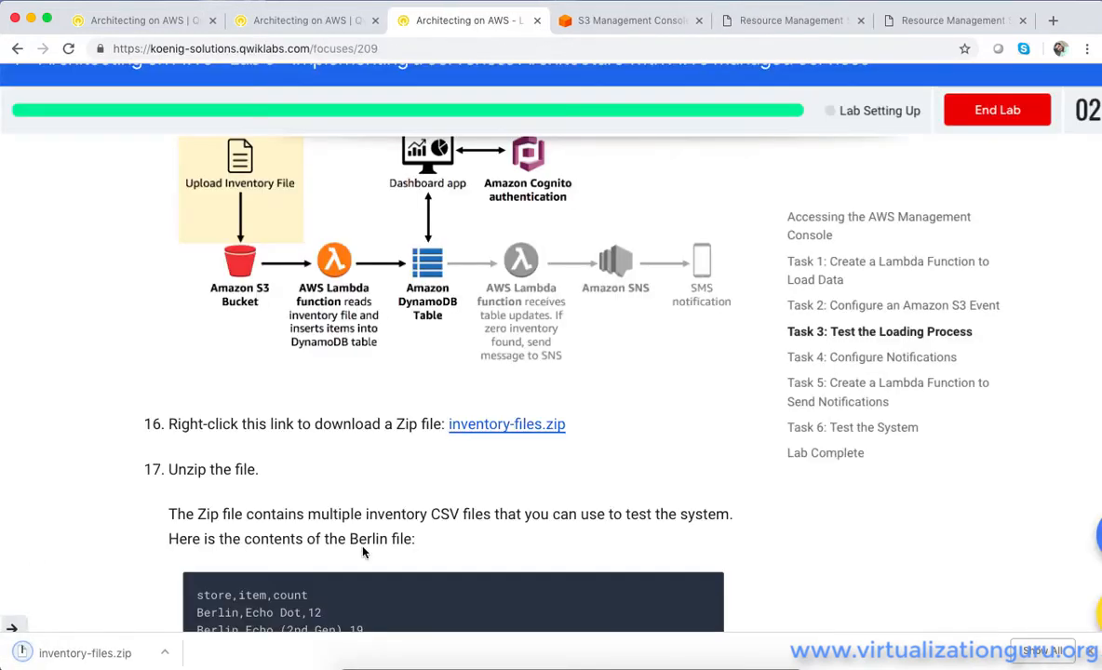
Unzip the downloaded inventory-files.zip and open the extracted inventory-files folder to check its CSV files
left_click(98, 652)
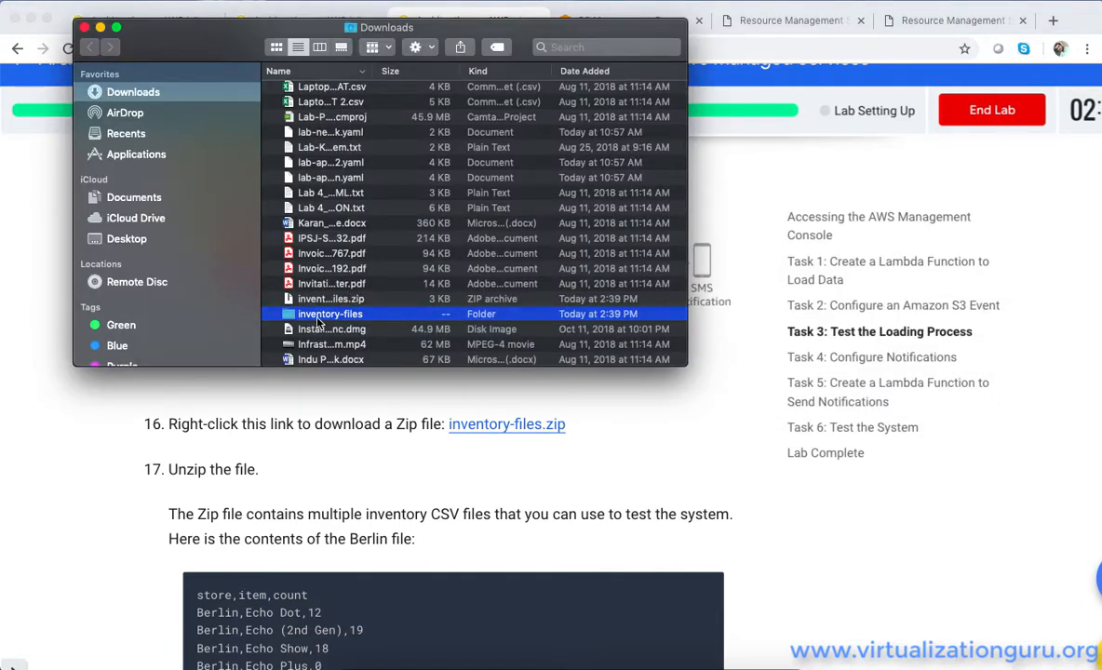
double_click(318, 321)
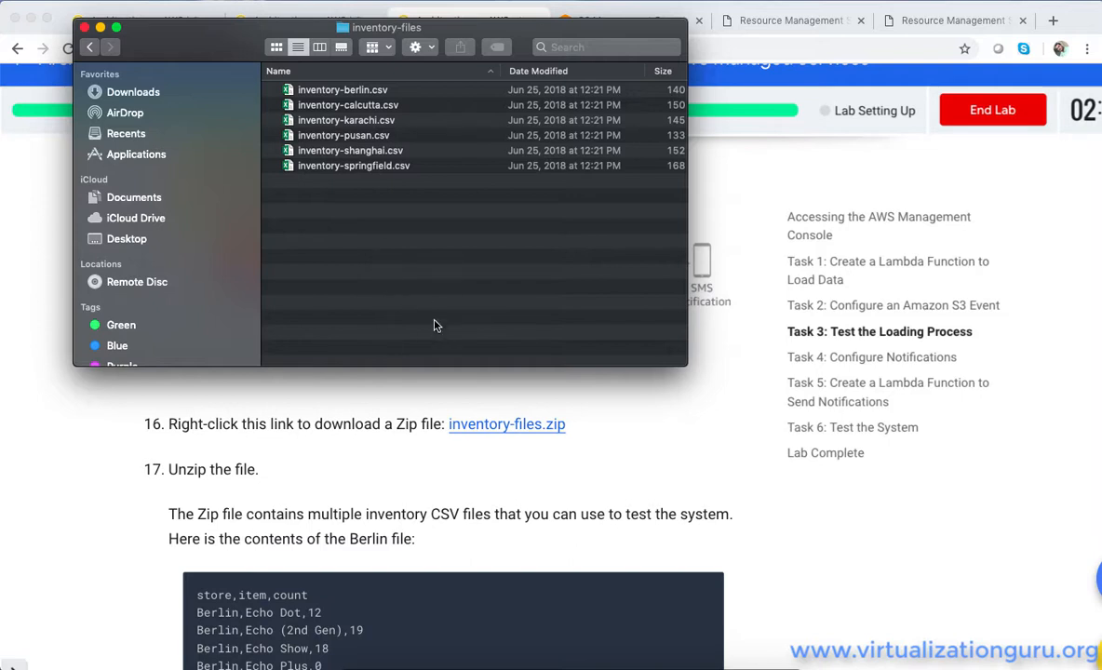
left_click(703, 185)
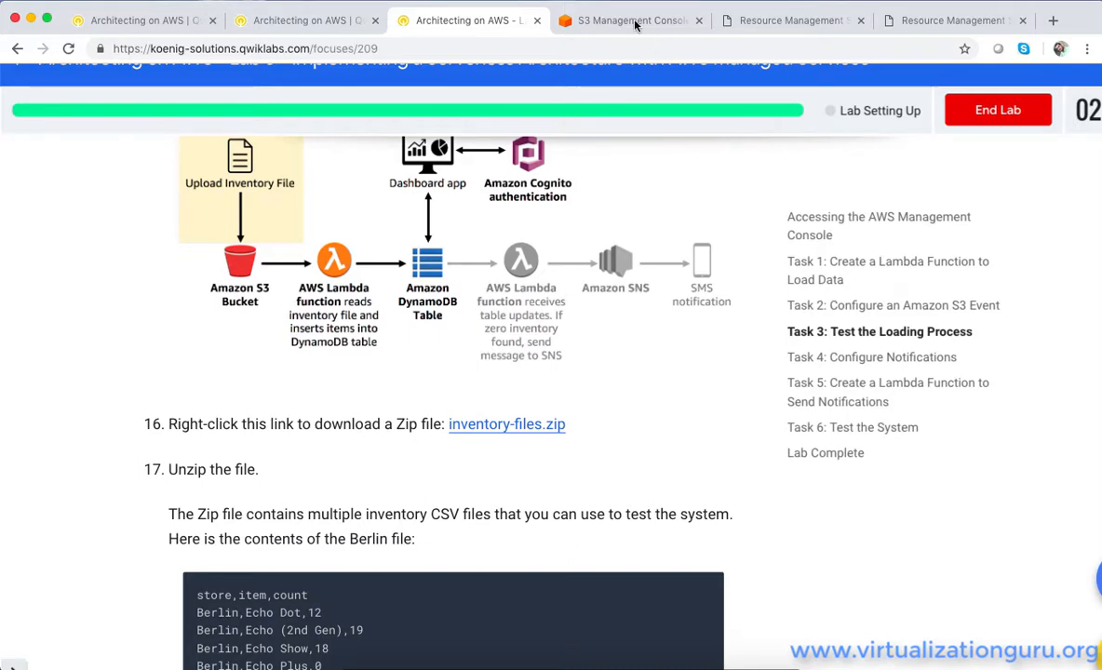
Switch to the S3 console and upload inventory-berlin.csv from the inventory-files folder in Downloads to the inventory-1982 bucket
left_click(589, 21)
scroll(416, 319, "up", 5)
scroll(418, 314, "up", 2)
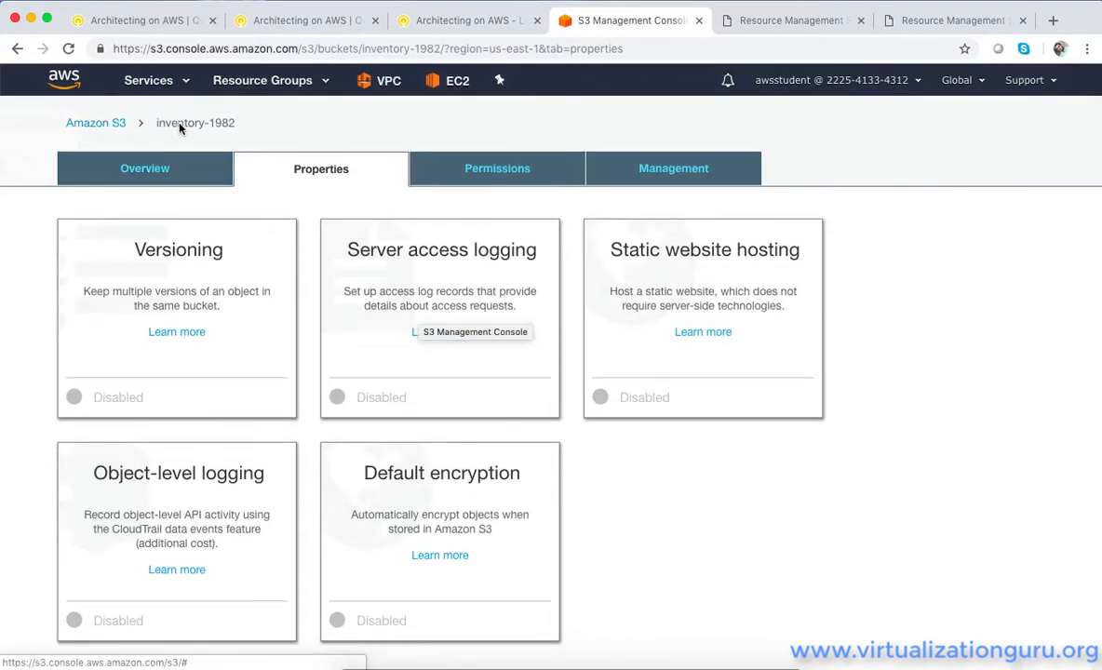
left_click(152, 171)
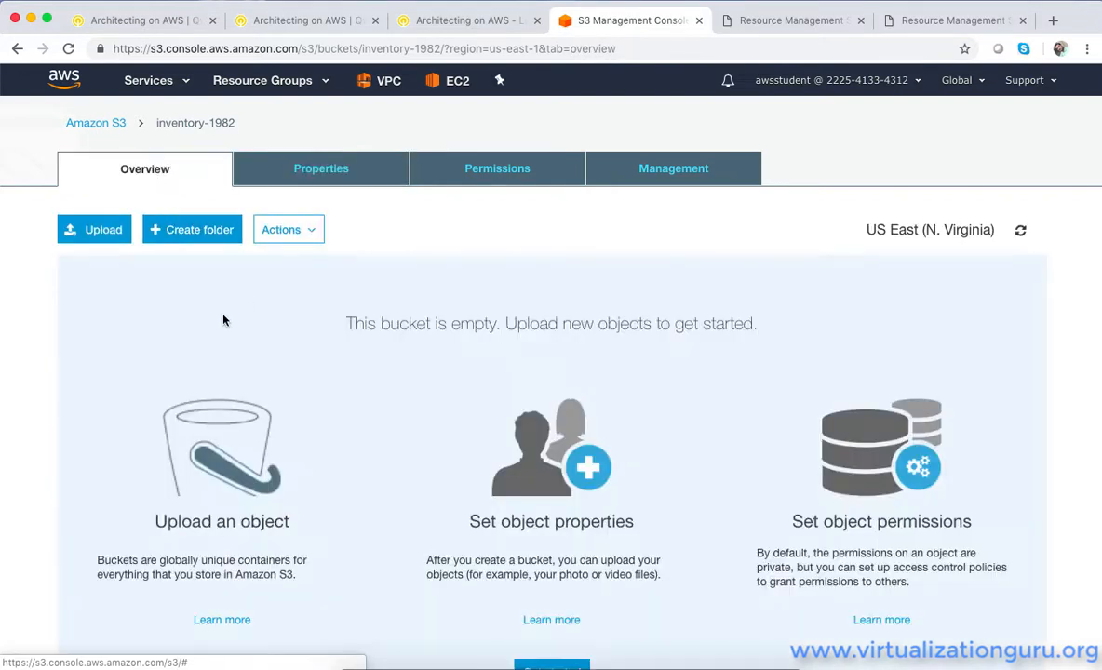
left_click(105, 237)
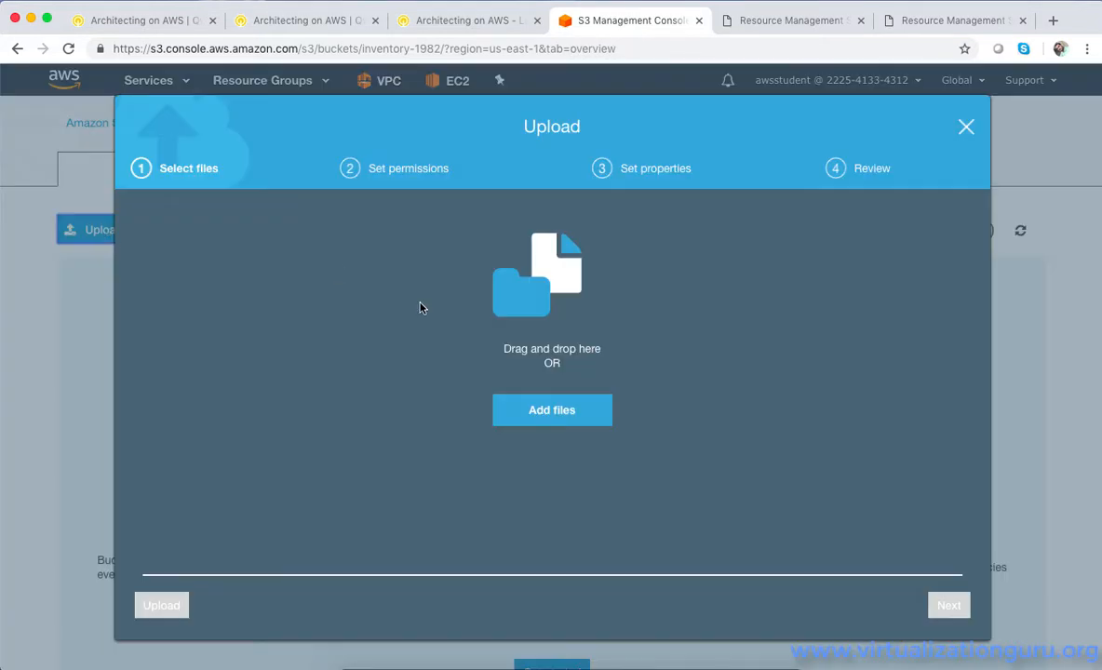
left_click(531, 405)
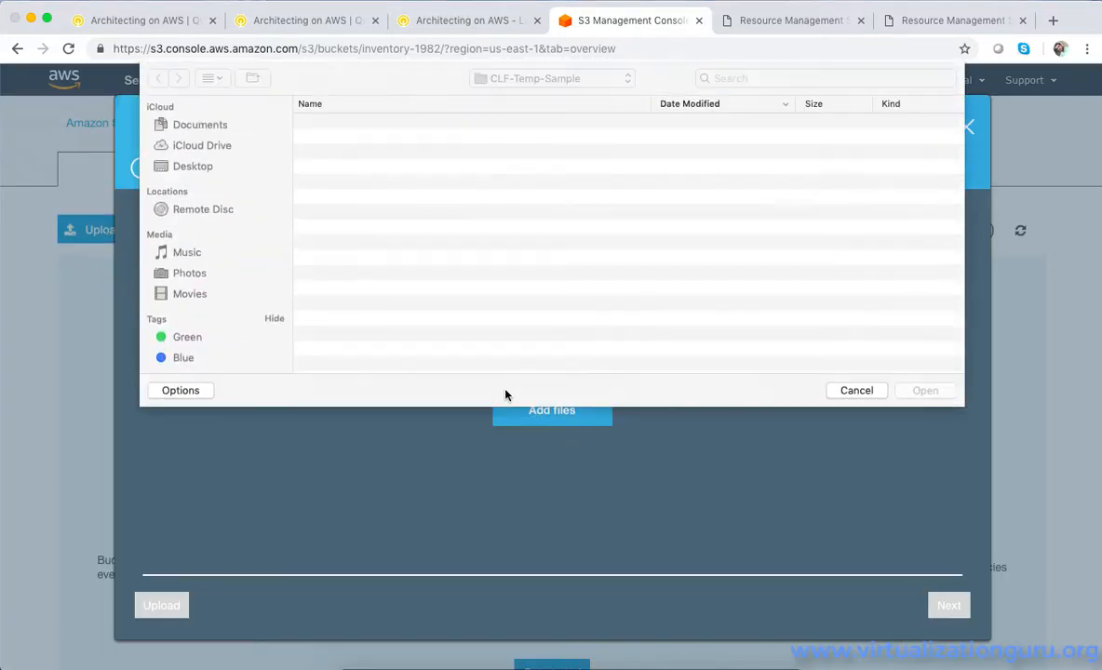
left_click(532, 82)
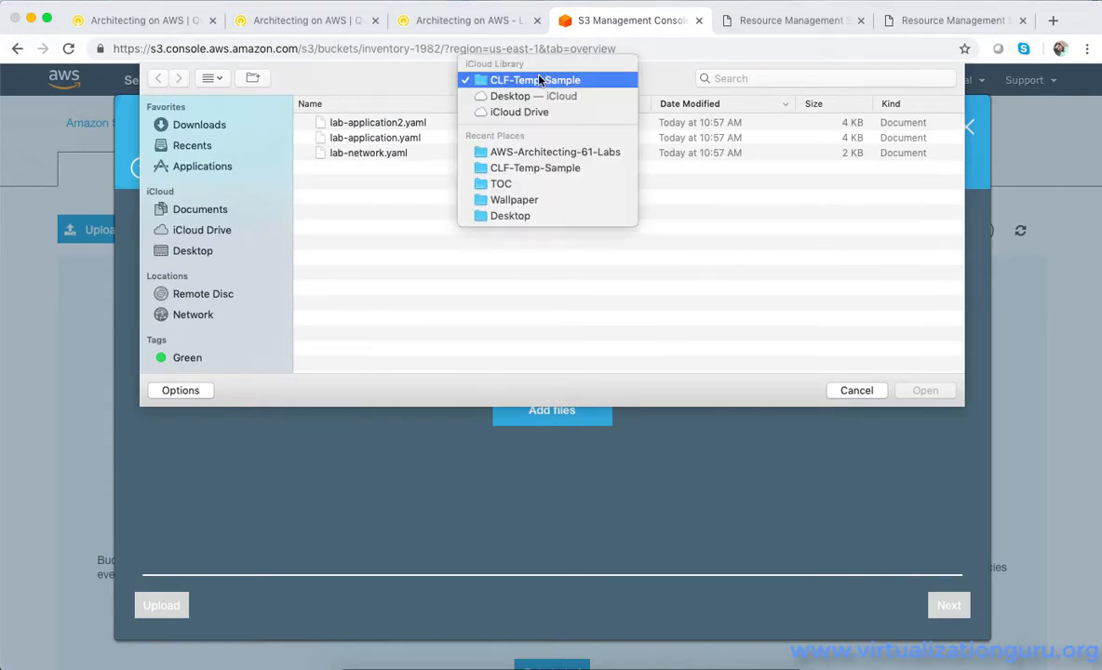
left_click(209, 127)
left_click(210, 127)
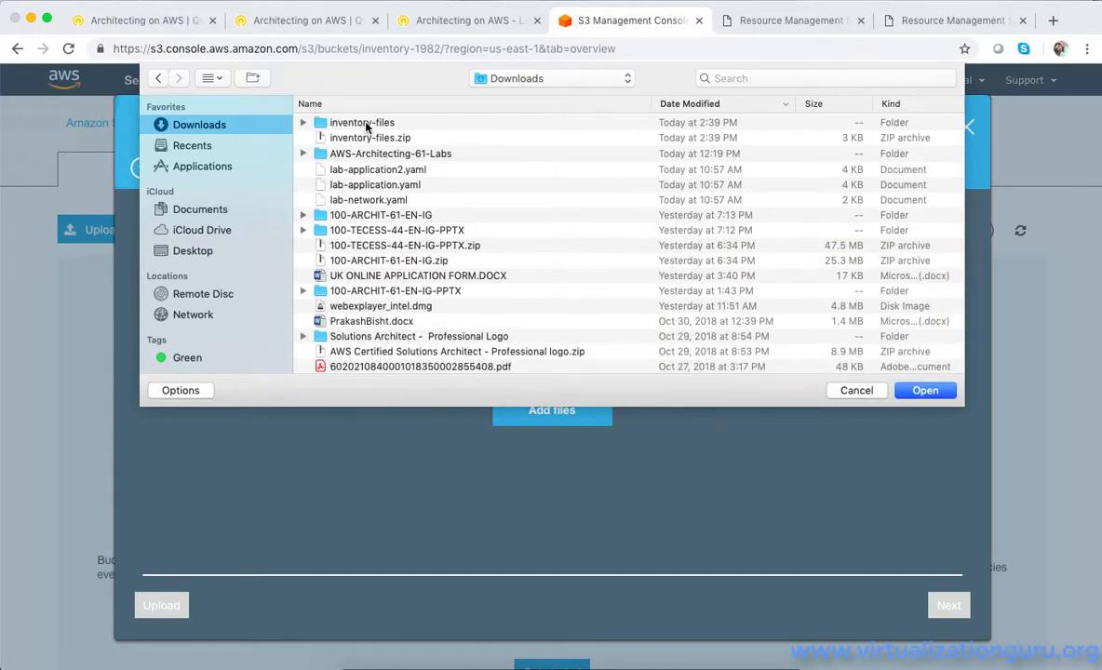
double_click(365, 125)
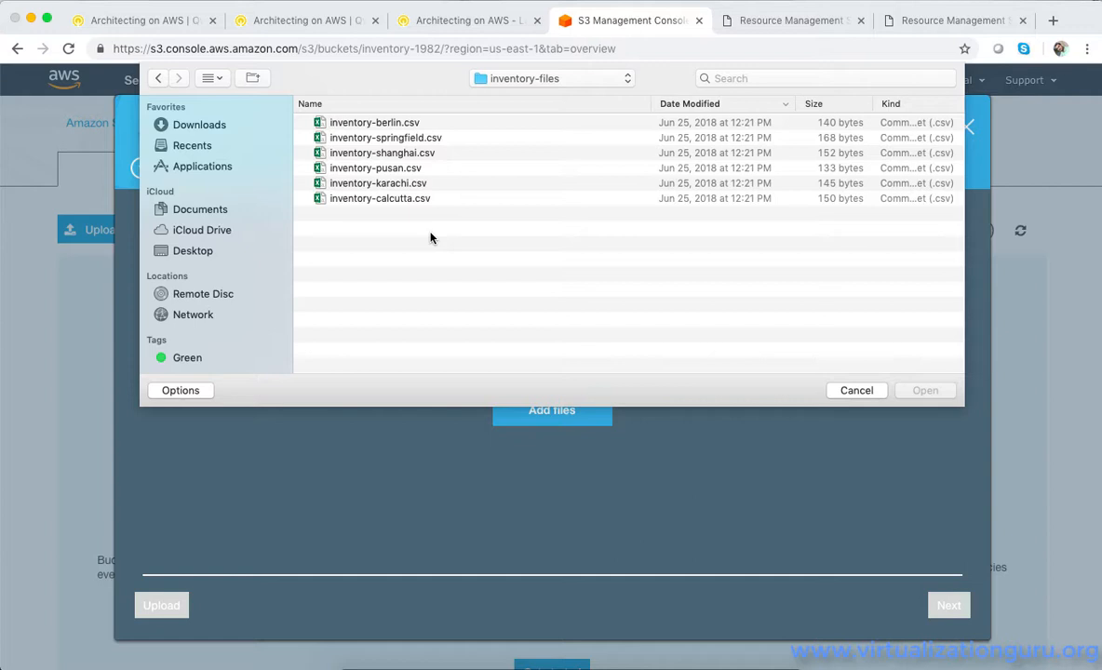
left_click(395, 128)
double_click(395, 128)
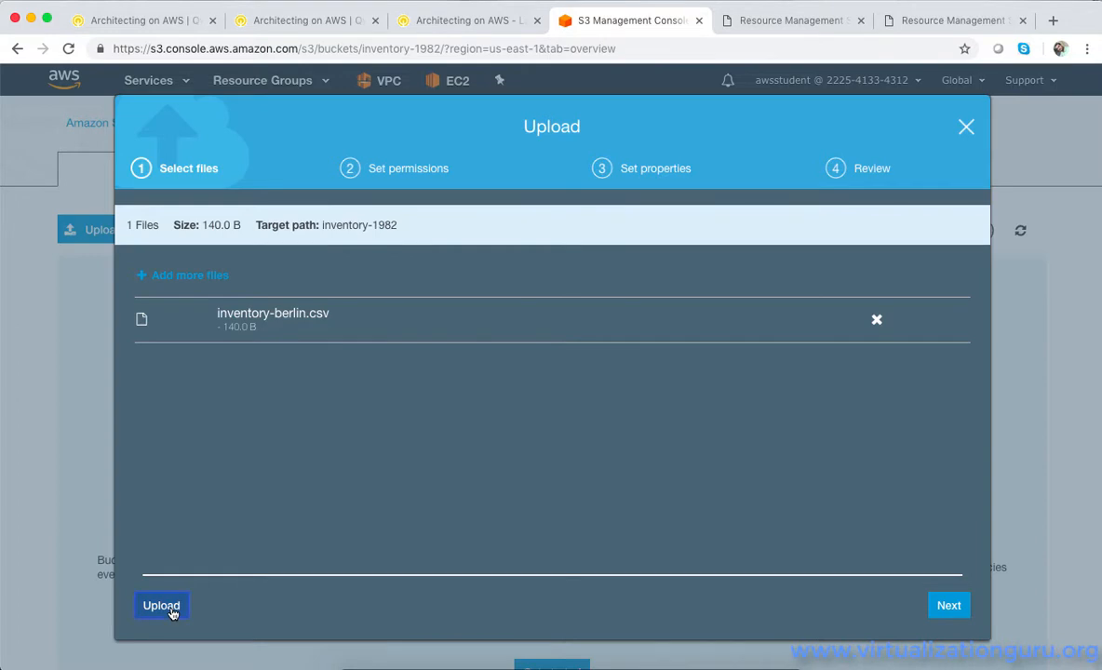
left_click(173, 609)
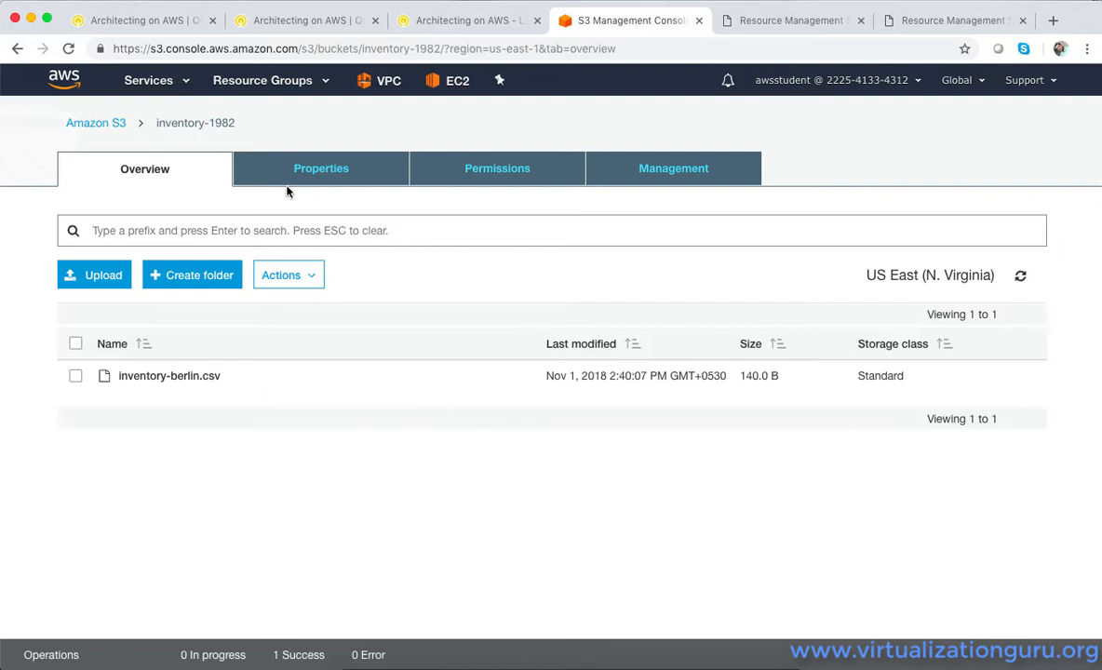
Upload inventory-springfield.csv from the inventory-files folder to the inventory-1982 bucket
left_click(95, 275)
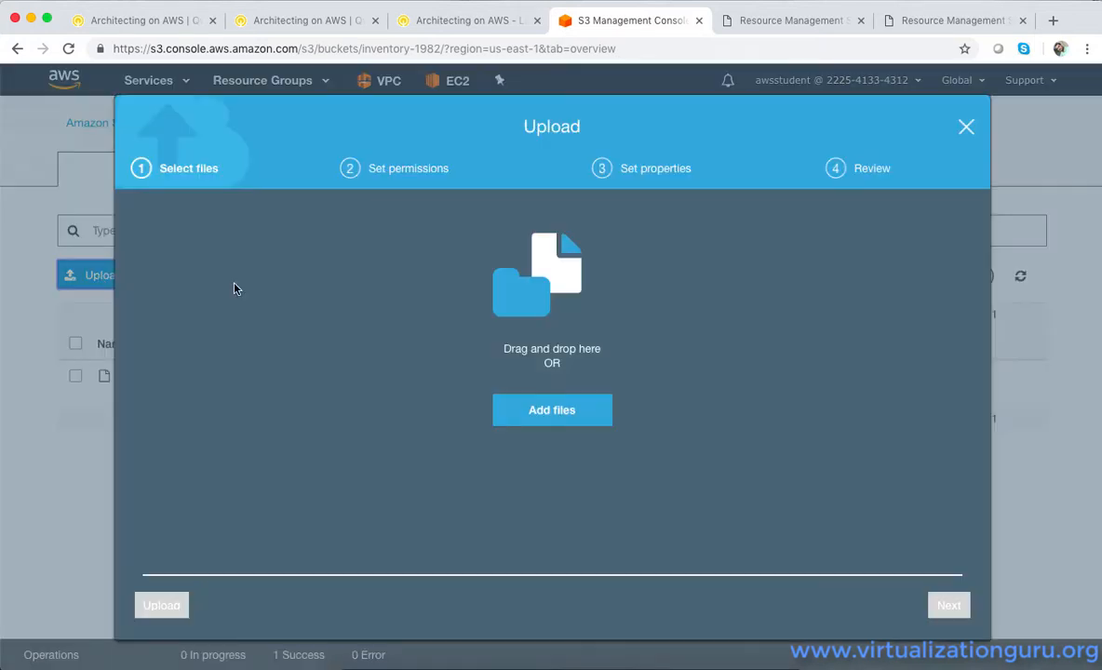
left_click(526, 420)
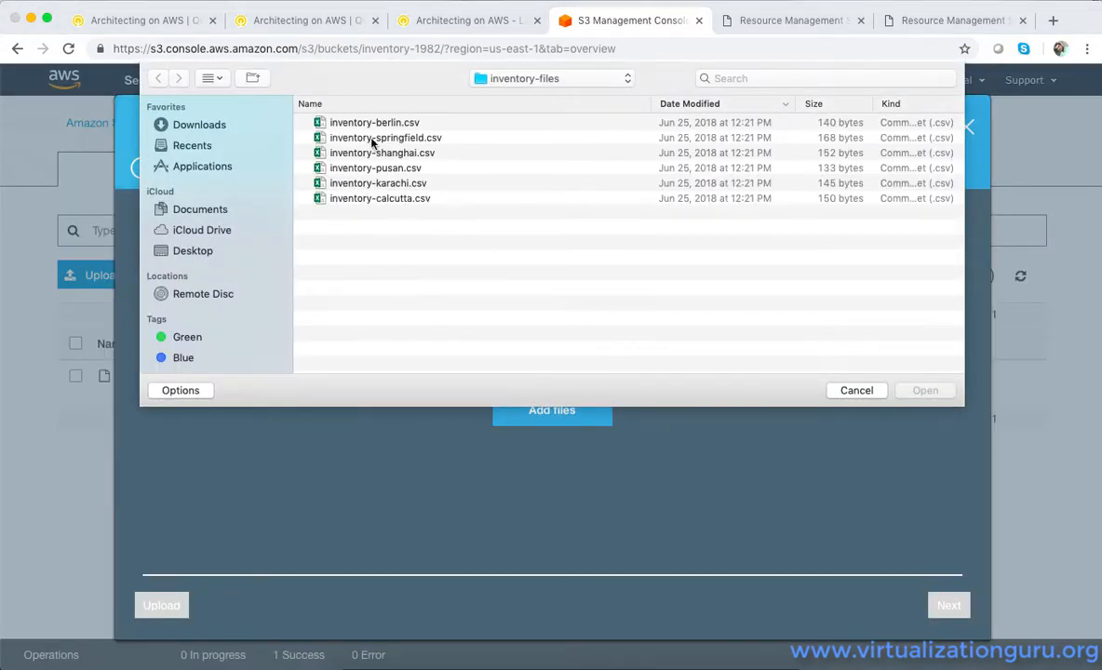
double_click(373, 140)
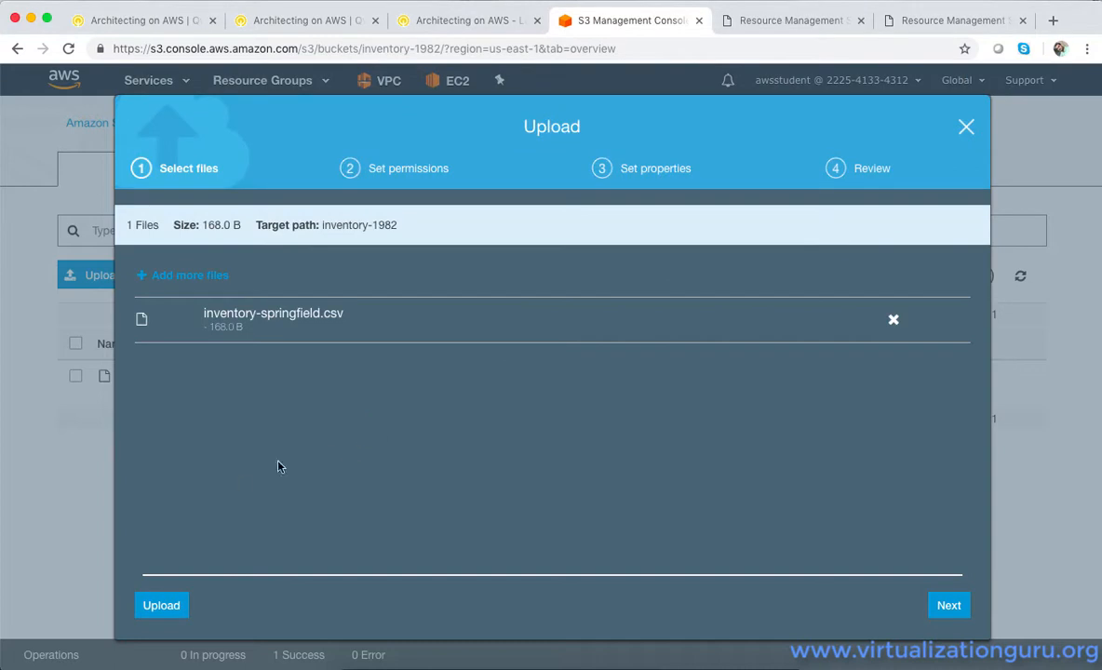
left_click(163, 603)
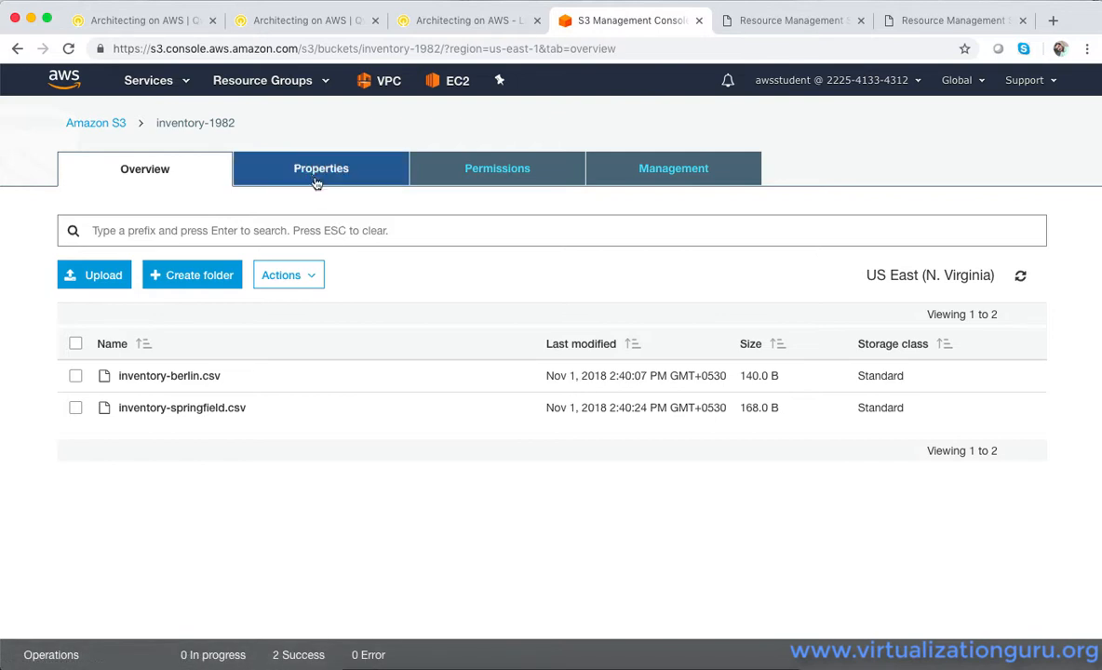
Go back to the list of S3 buckets and reopen inventory-1982 to check its uploaded files
left_click(109, 126)
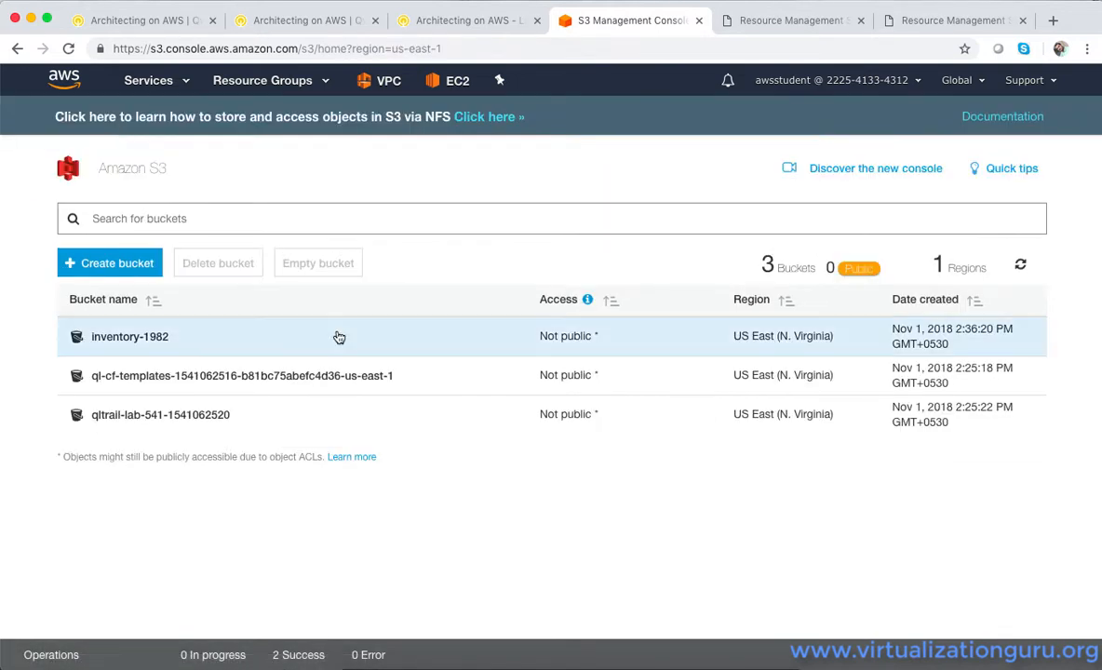
left_click(140, 337)
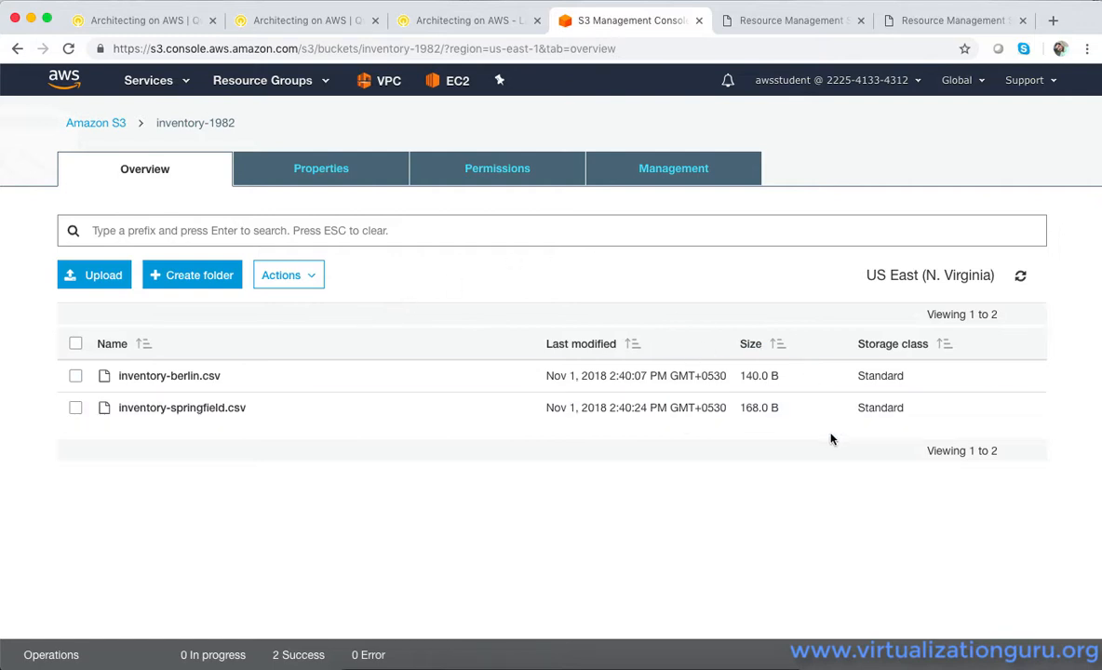
scroll(831, 439, "down", 1)
scroll(831, 439, "down", 2)
scroll(831, 438, "up", 3)
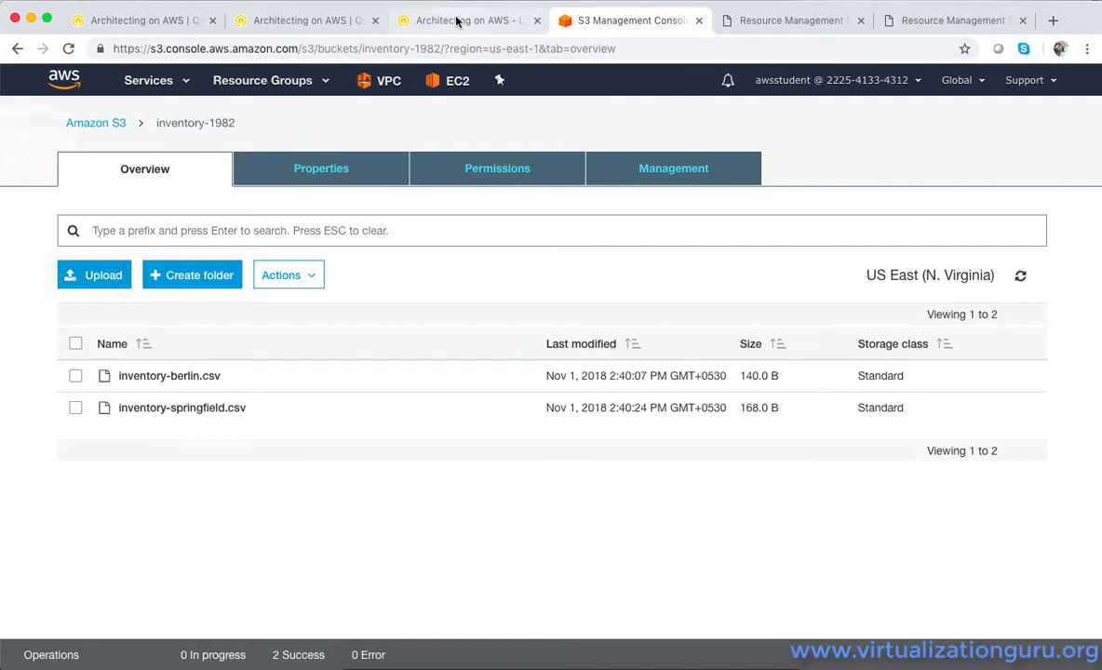
Go to the Qwiklabs lab instructions and expand the connection details
left_click(429, 20)
left_click(14, 665)
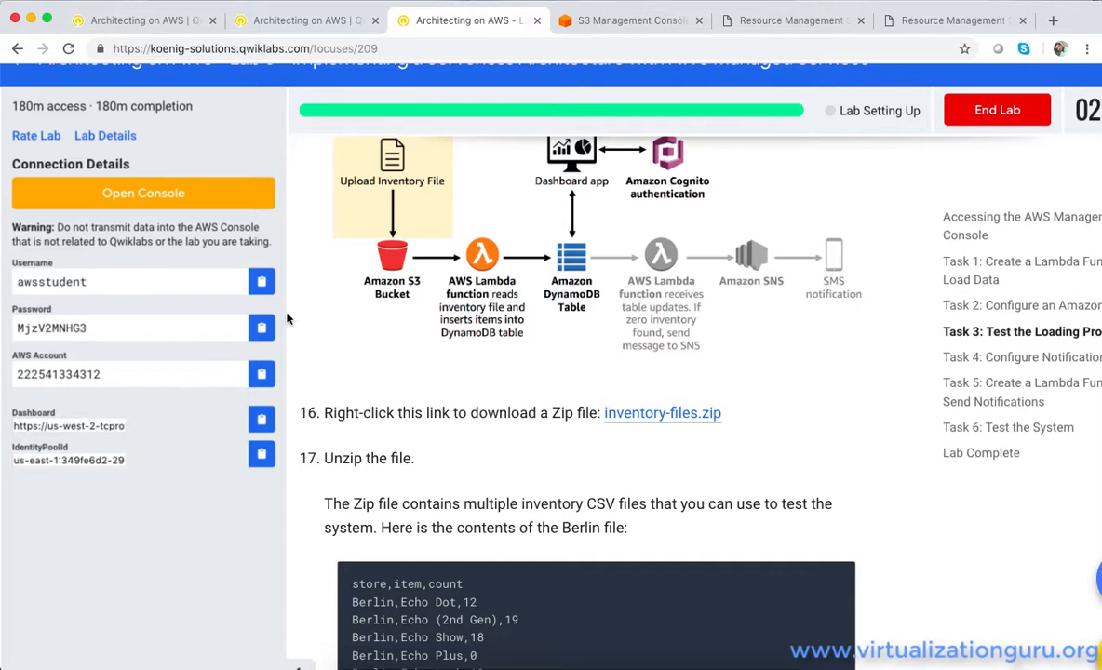
left_click(612, 20)
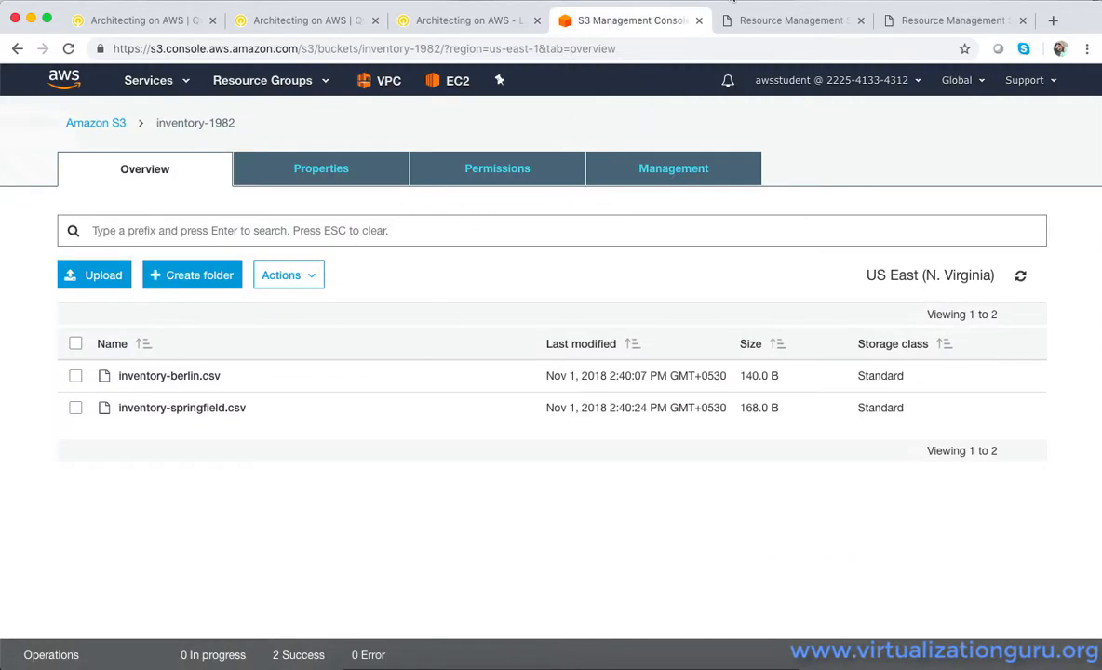
left_click(739, 0)
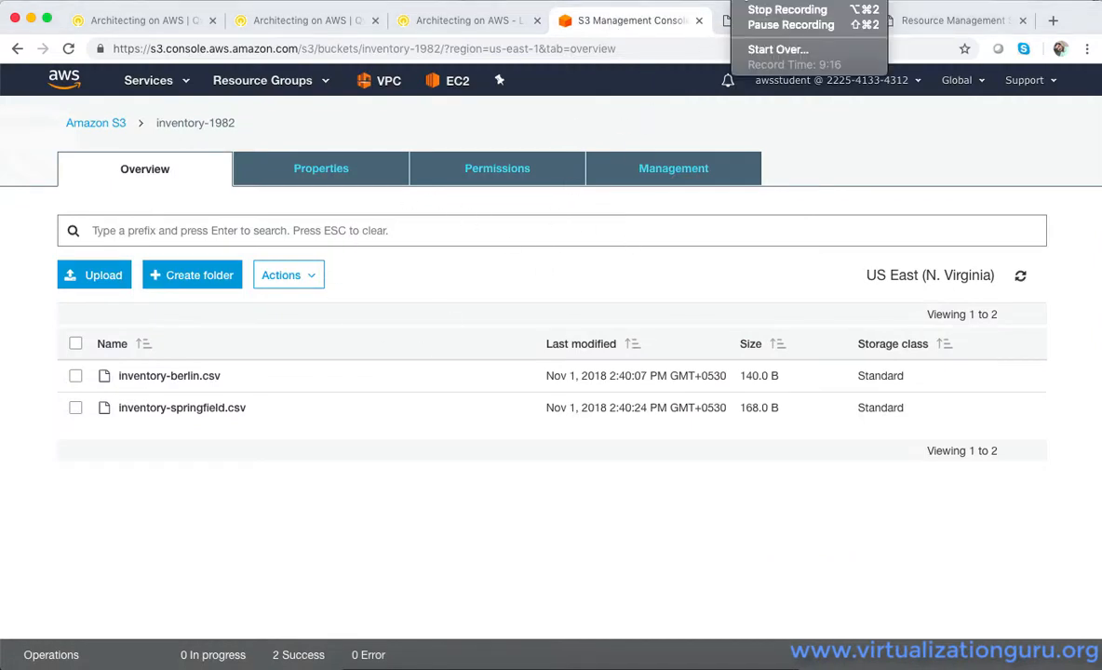
left_click(660, 118)
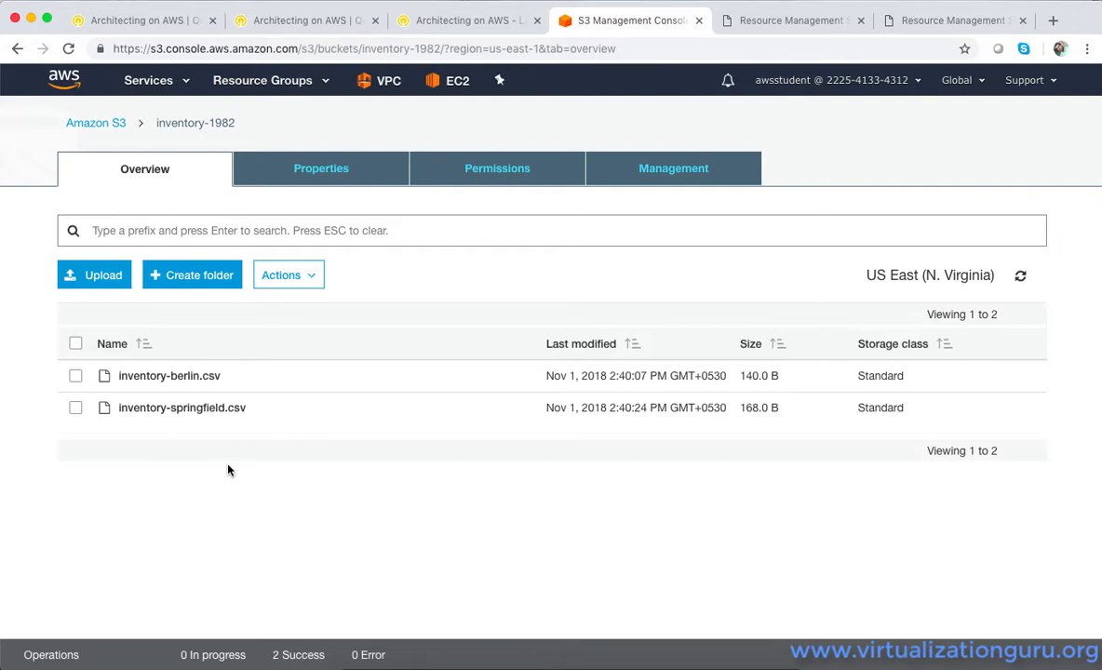
Copy the Dashboard URL from the Qwiklabs connection details and open it in a new browser tab
left_click(430, 28)
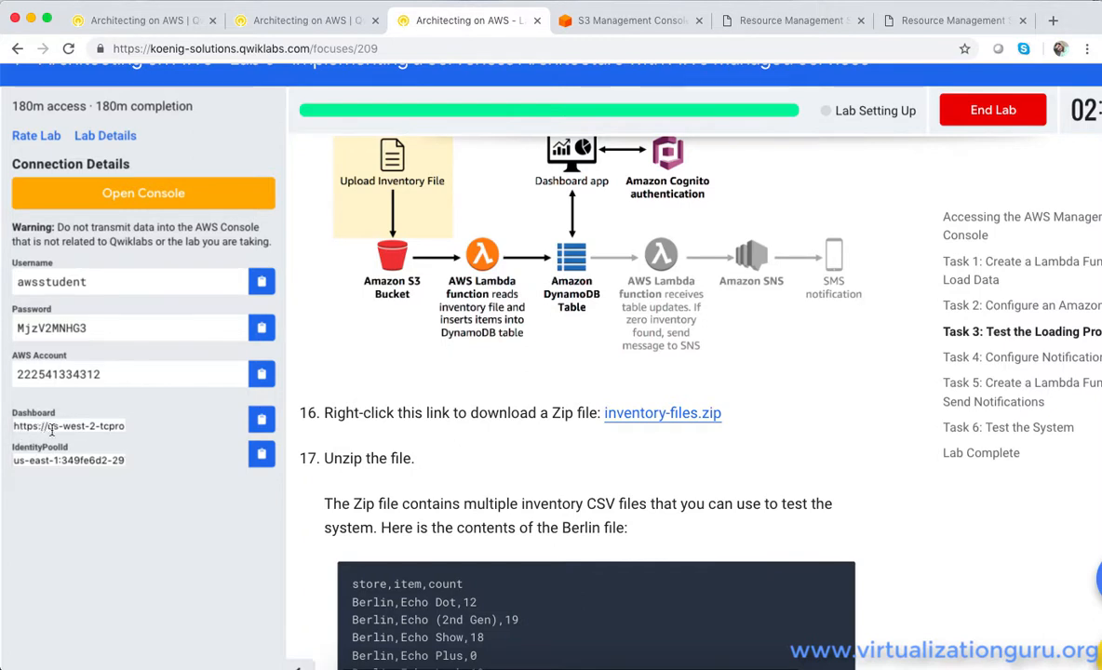
left_click(262, 420)
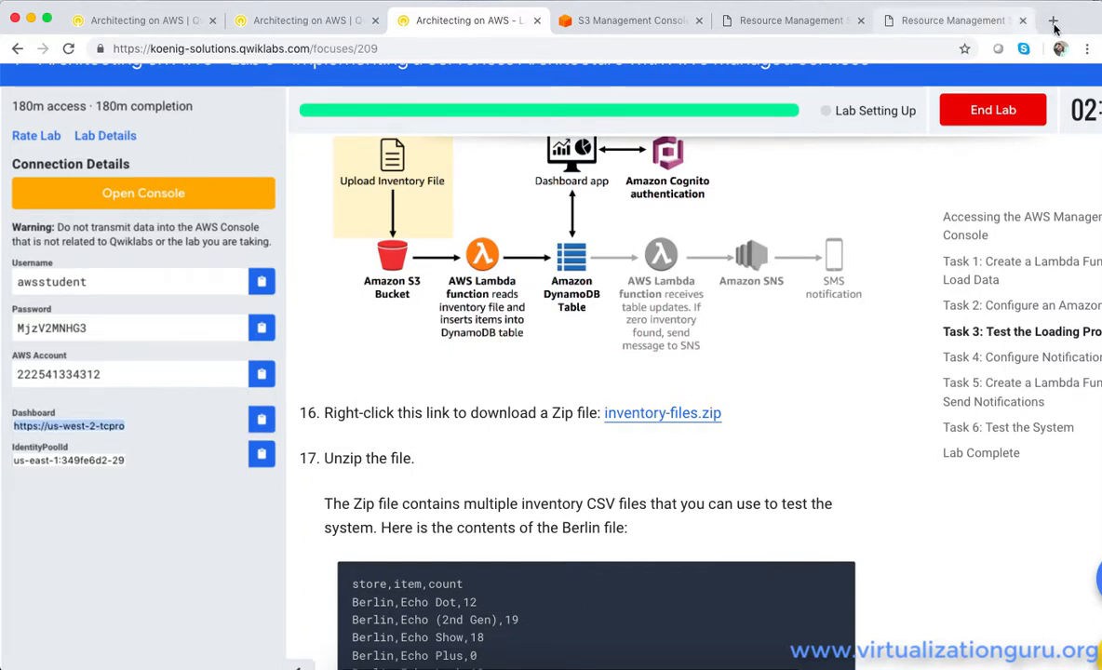
left_click(1053, 22)
key("super+v")
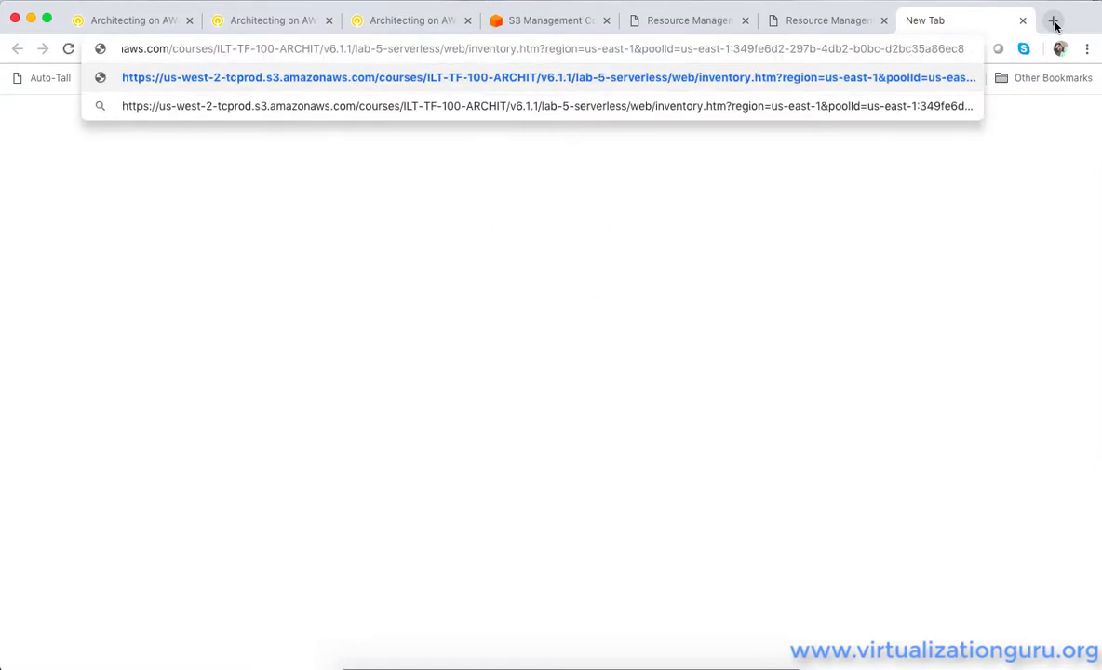
key("Return")
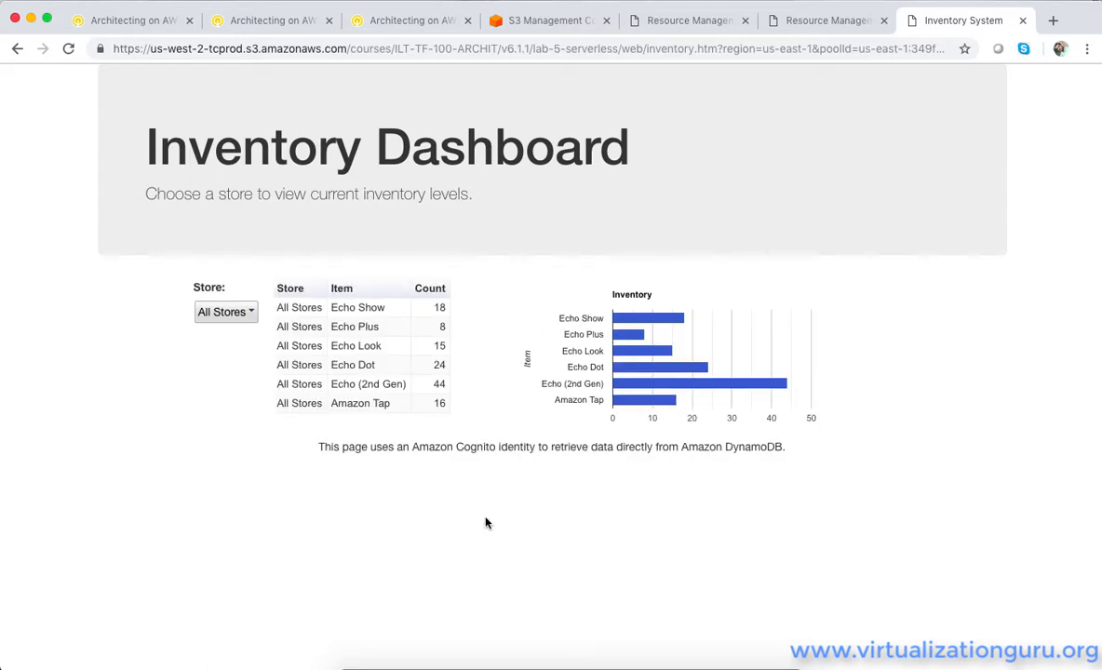
View the Berlin store's inventory levels on the Inventory Dashboard, followed by those of the Springfield store
left_click(236, 313)
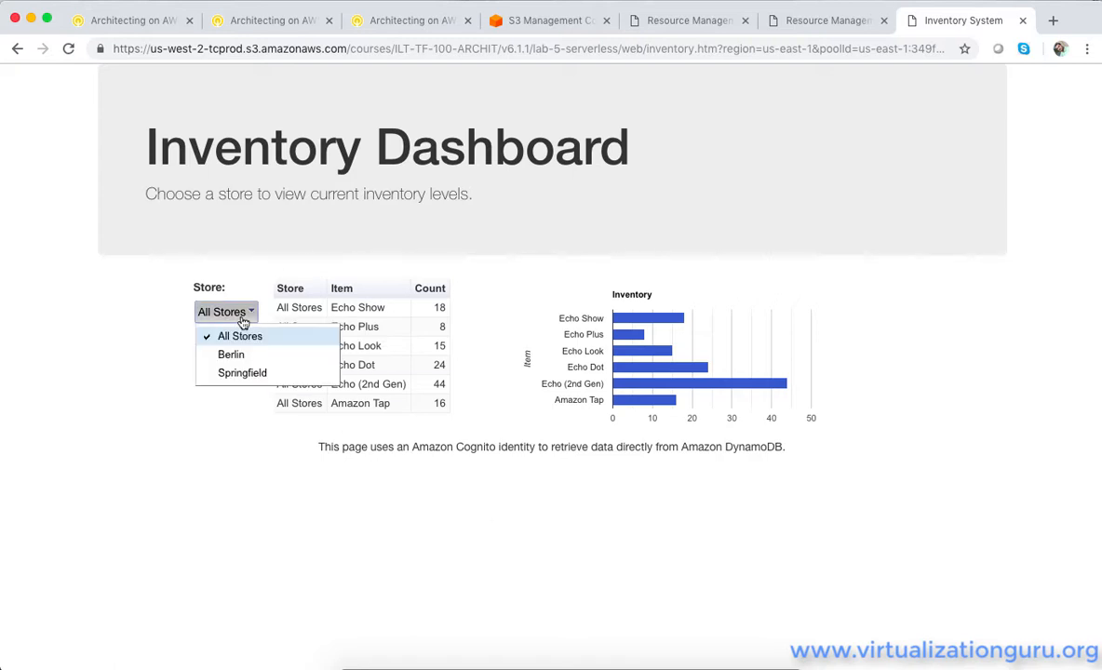
left_click(242, 362)
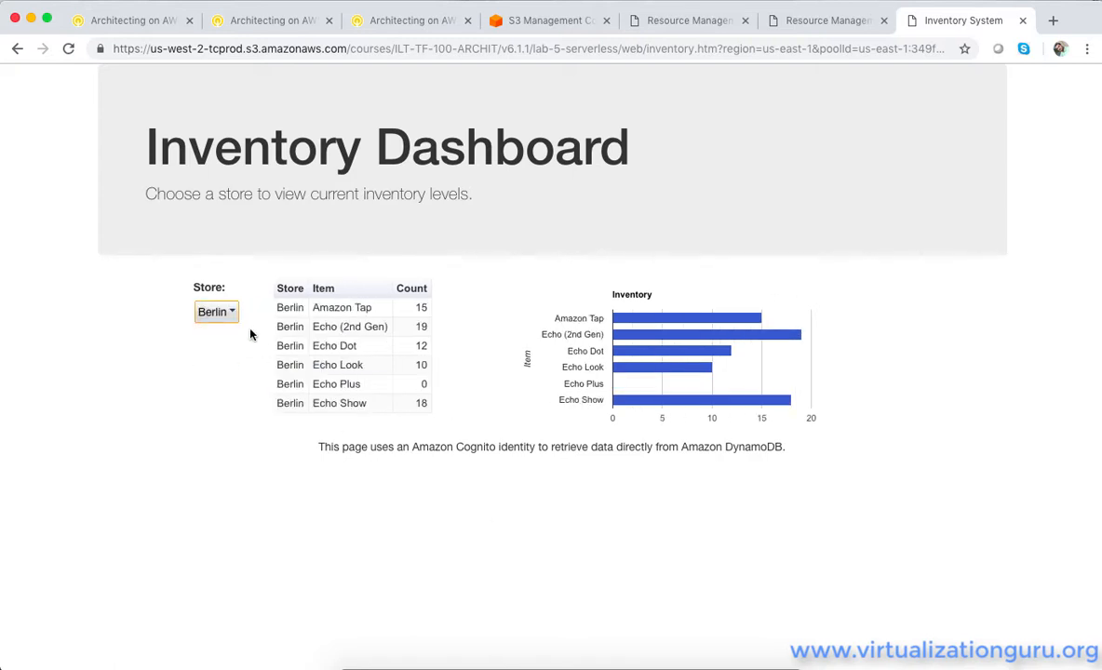
left_click(232, 317)
left_click(233, 373)
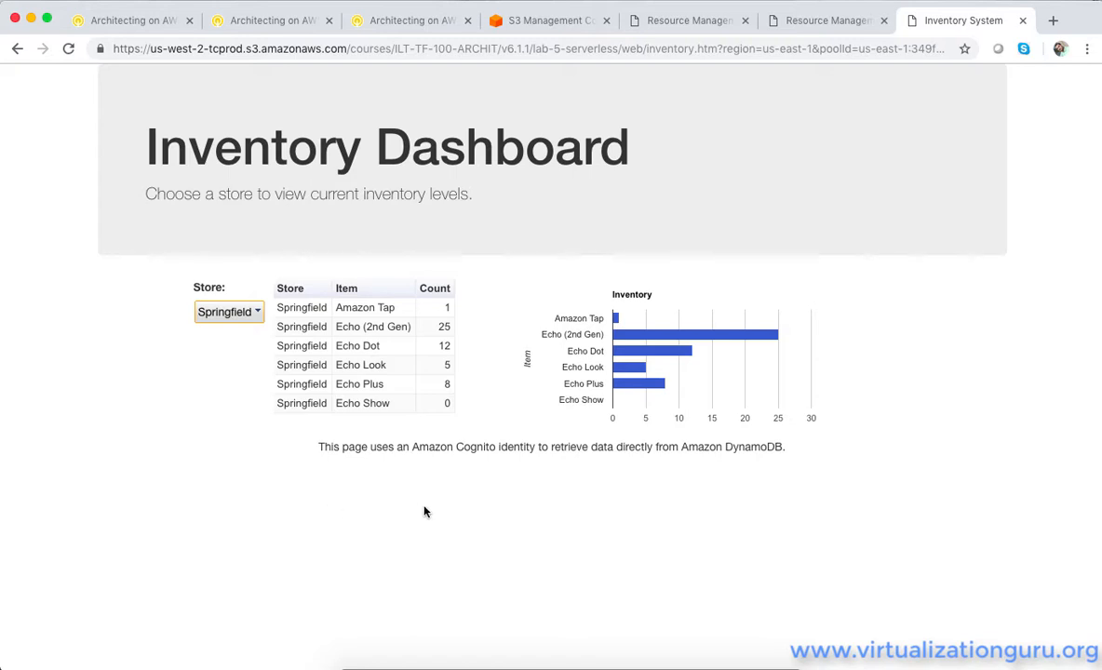
Return to the S3 console and upload inventory-karachi.csv to the inventory-1982 bucket
left_click(544, 20)
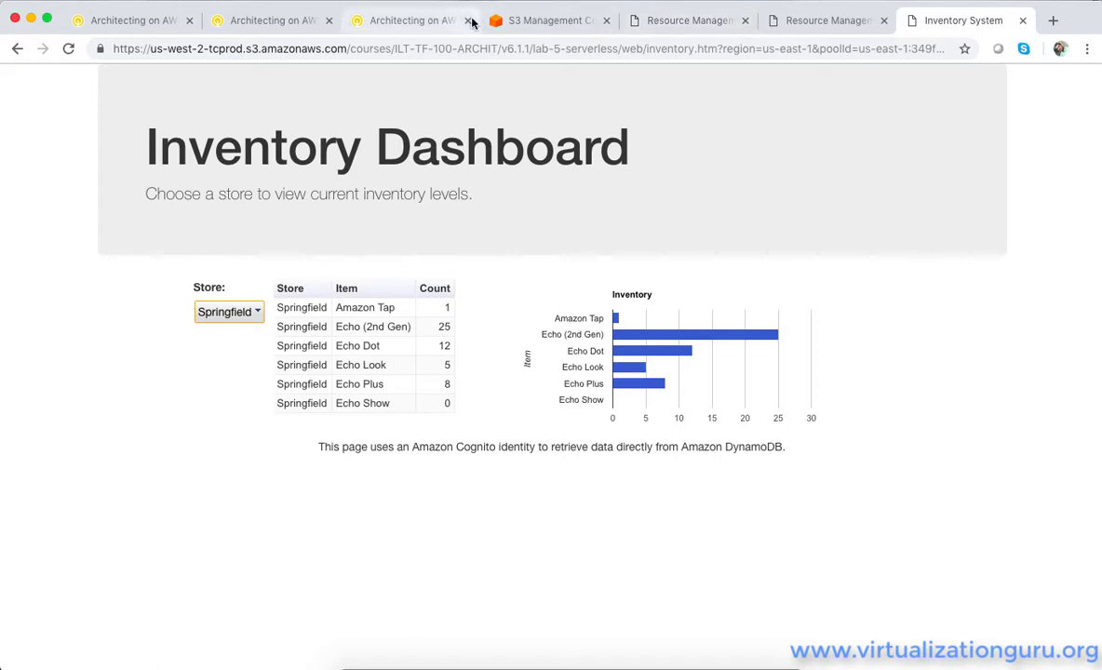
left_click(94, 279)
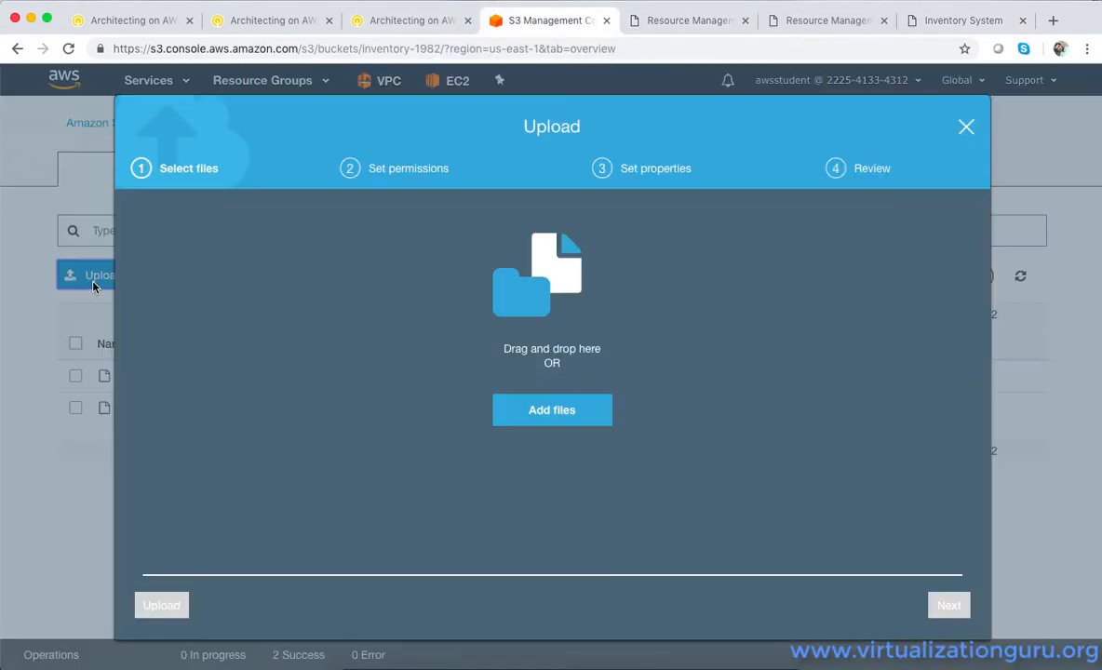
left_click(535, 420)
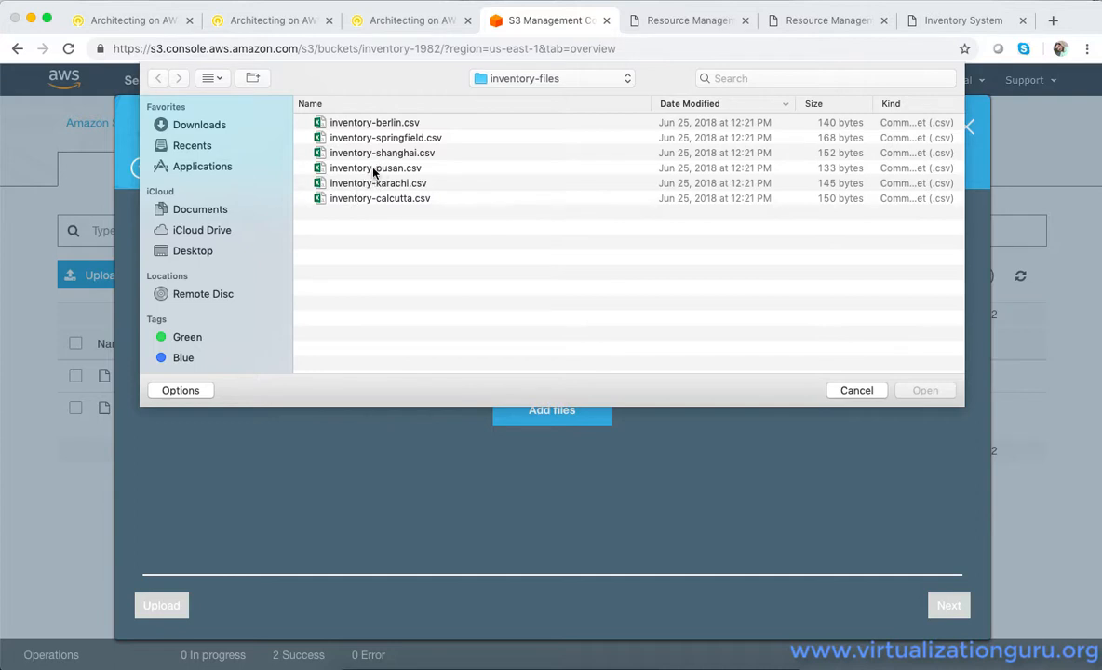
double_click(370, 184)
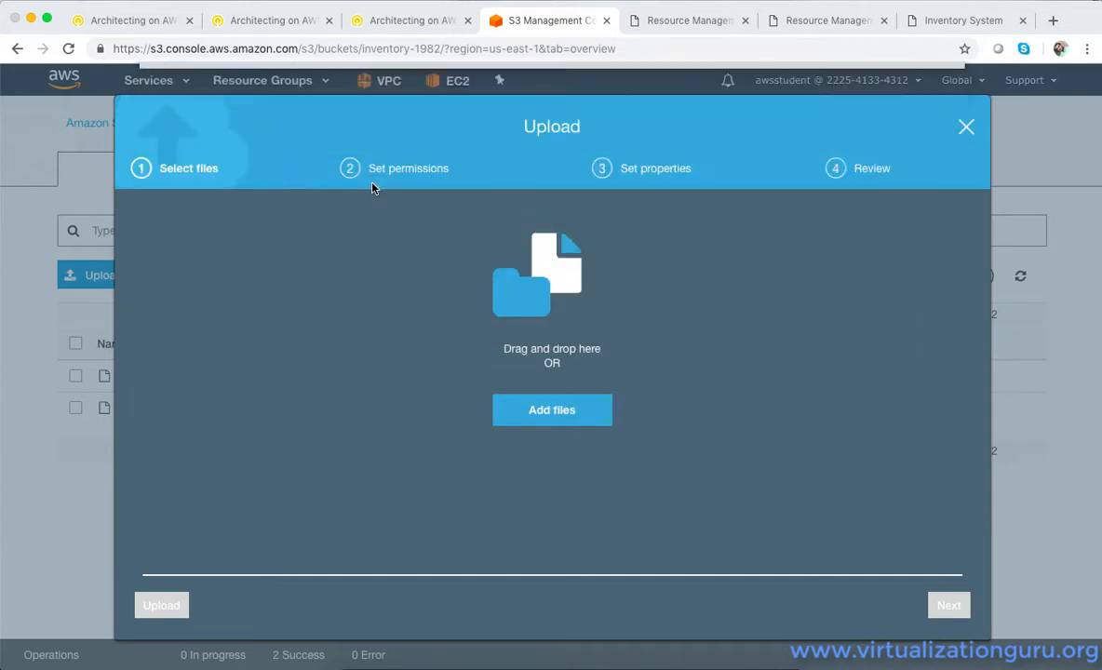
left_click(164, 607)
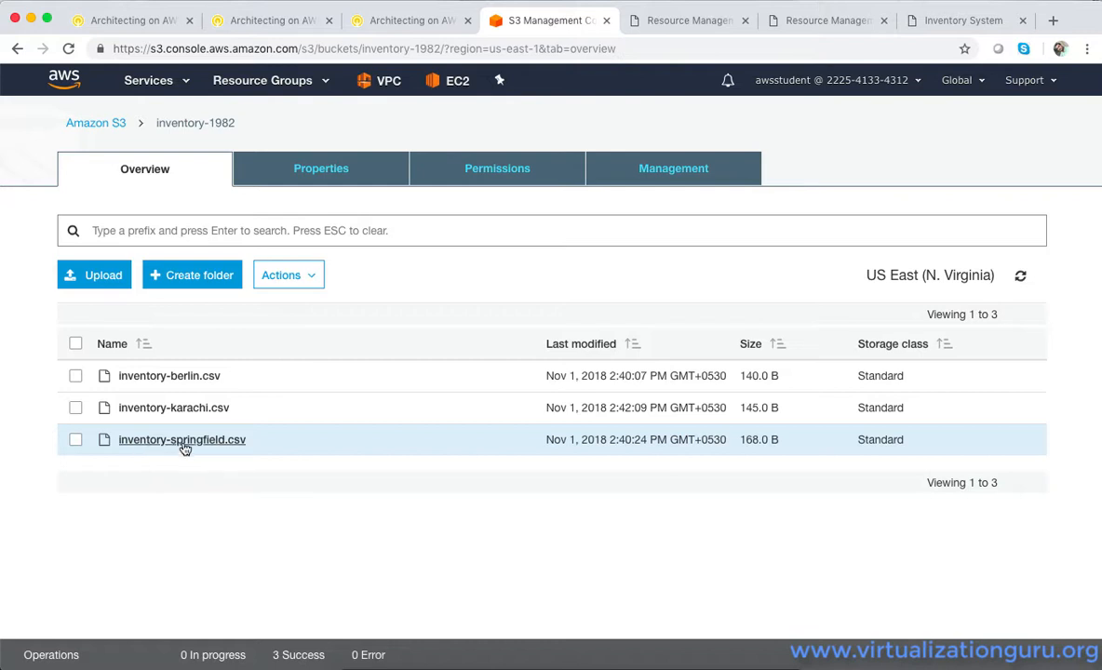
Reload the Inventory Dashboard and view the Karachi store's inventory levels
left_click(940, 20)
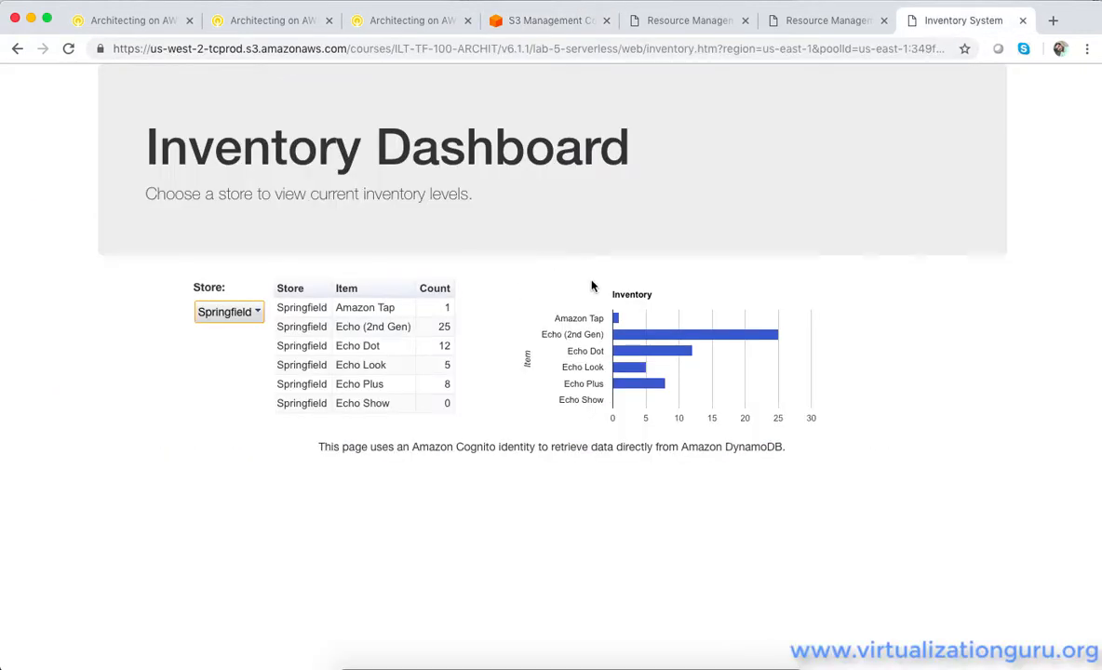
left_click(68, 48)
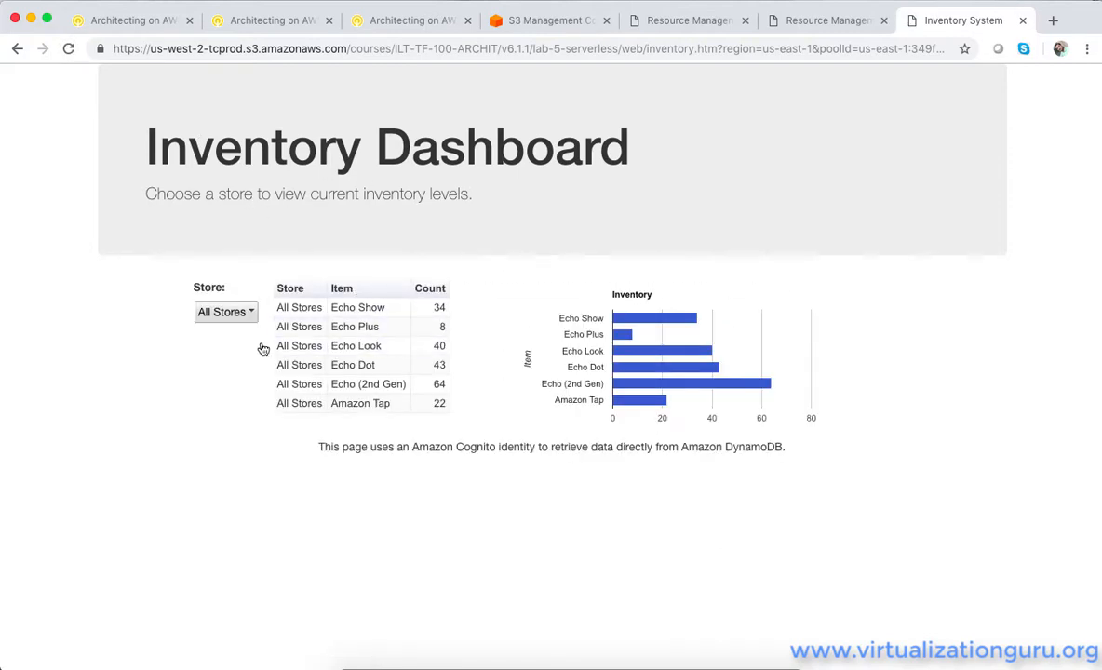
left_click(249, 319)
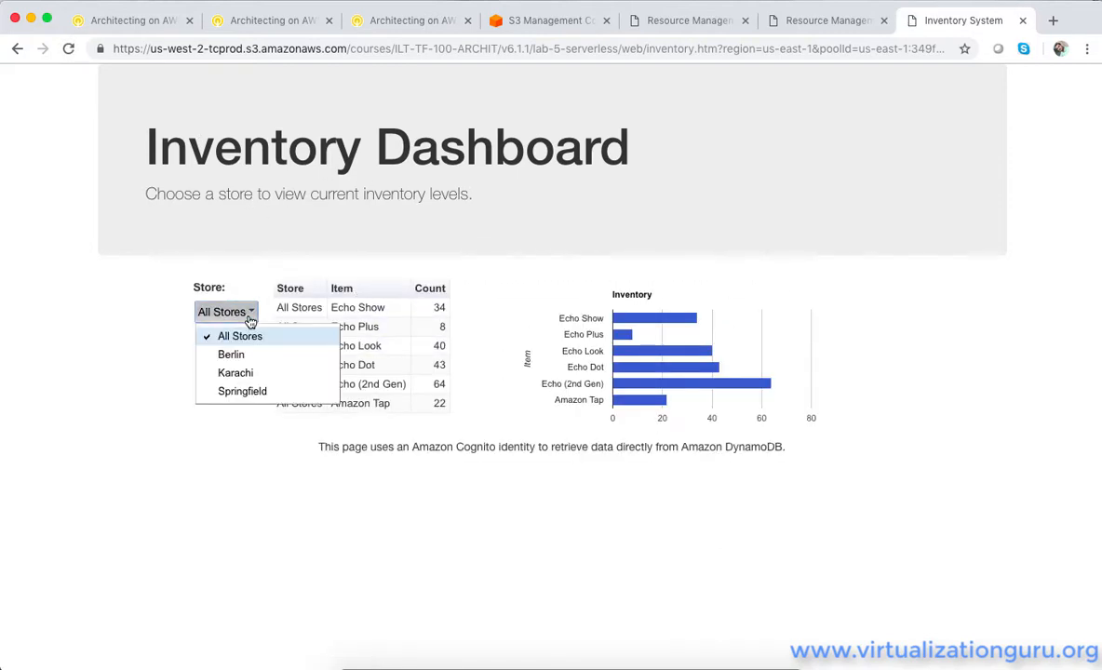
left_click(251, 374)
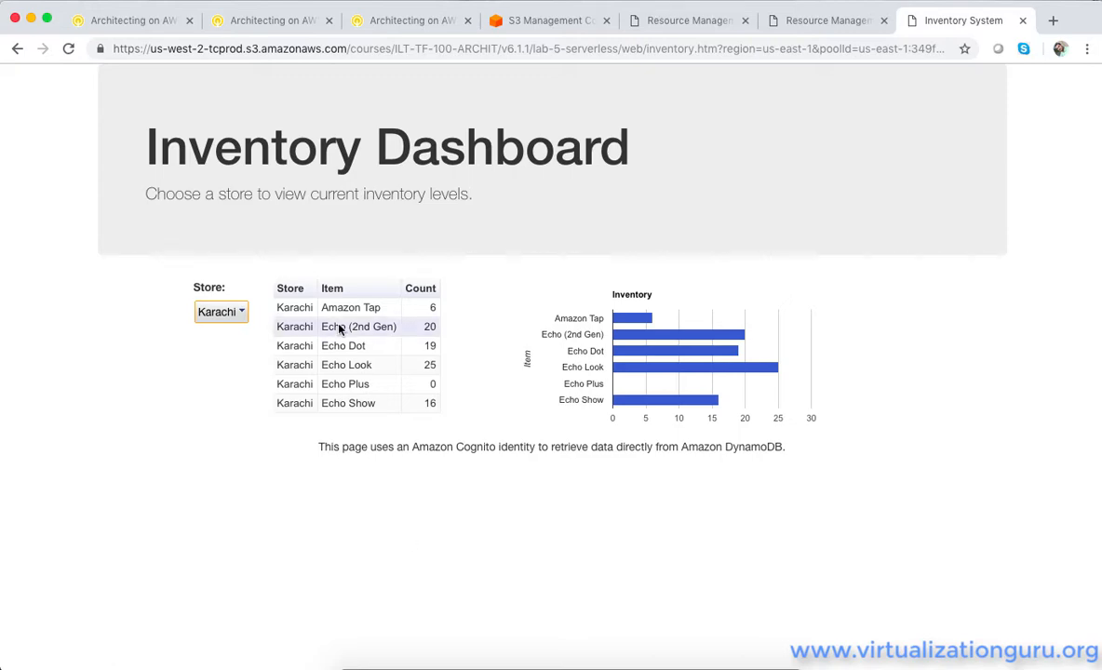
Go to the Qwiklabs lab instructions and read on to the Task 4 section on configuring notifications with Amazon SNS
left_click(288, 21)
left_click(354, 23)
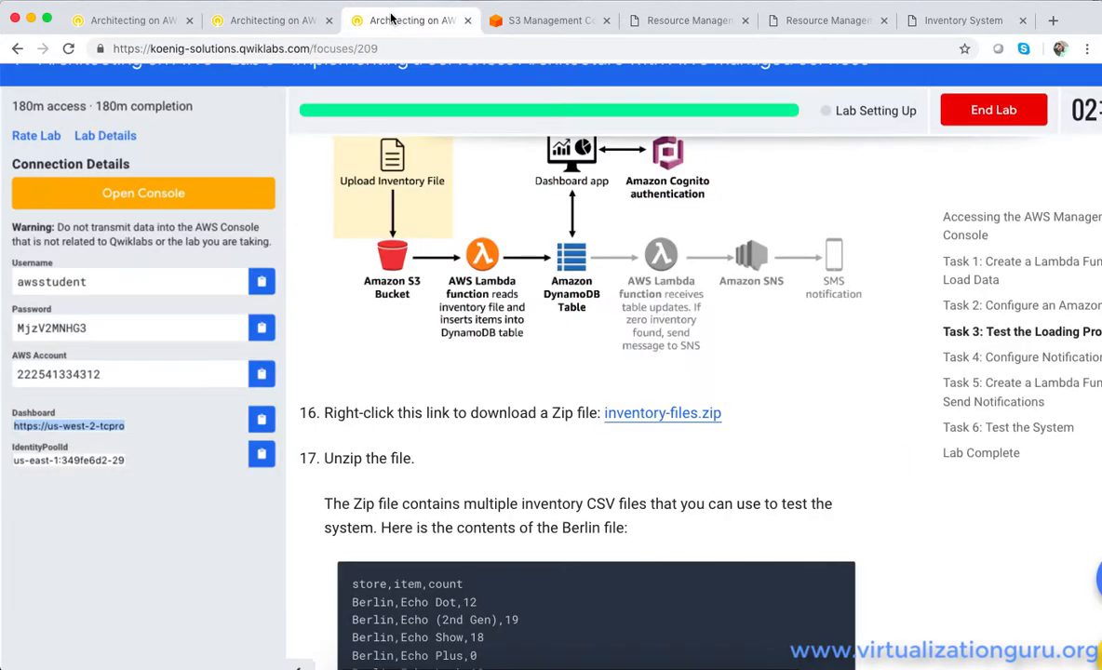
scroll(526, 318, "down", 5)
scroll(526, 319, "down", 20)
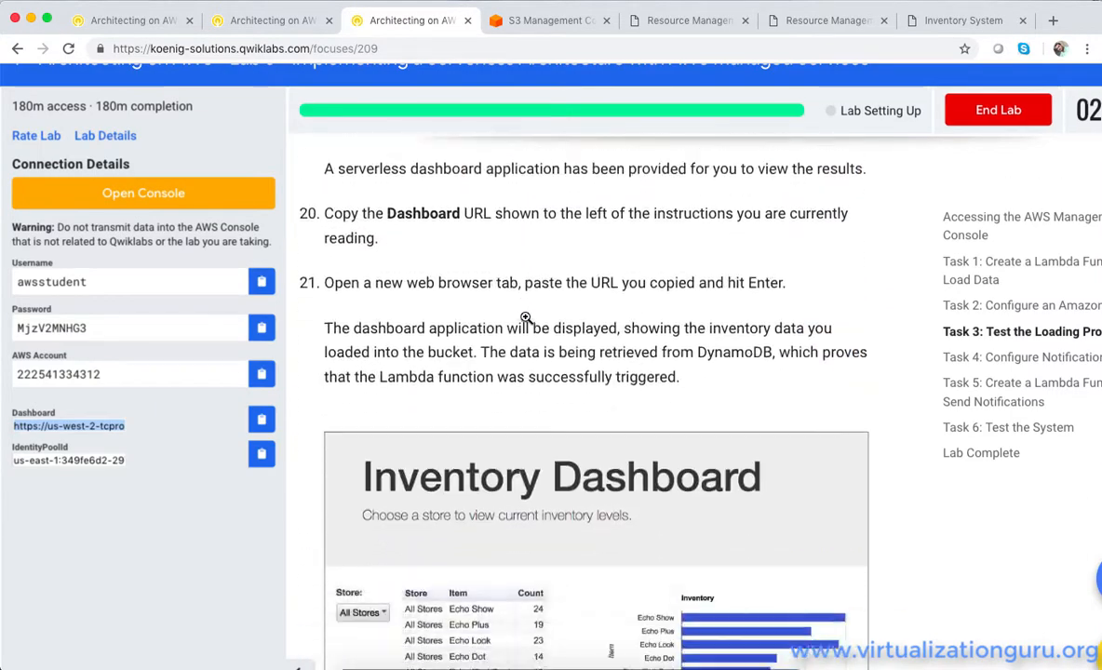
scroll(526, 318, "down", 2)
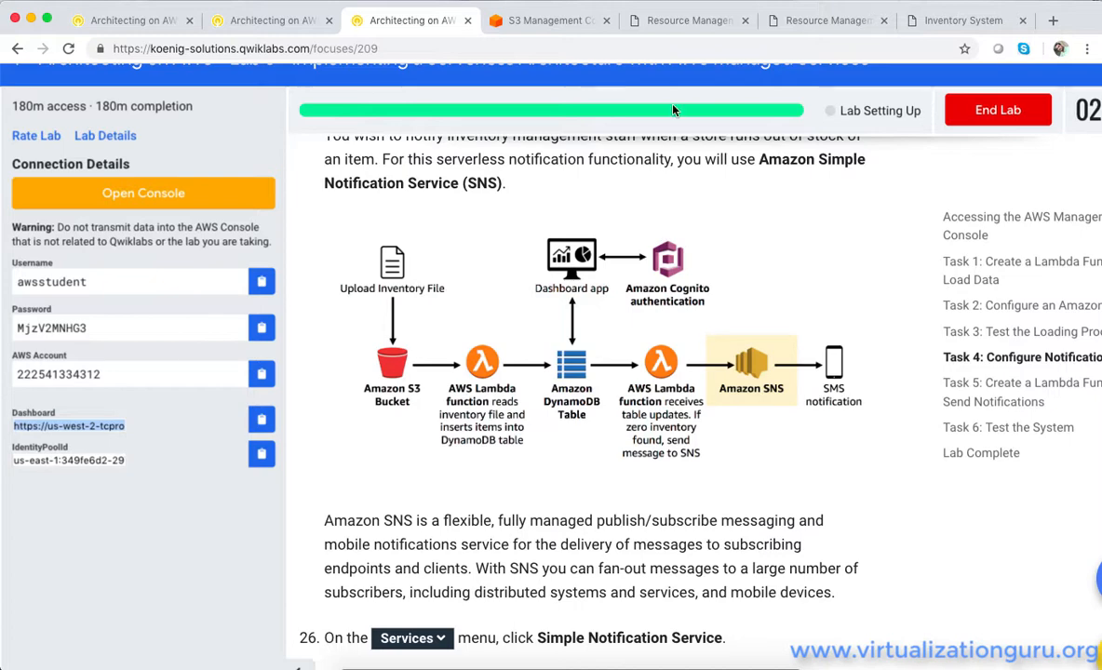
Return to the AWS console, find the Simple Notification Service and open its SNS dashboard
left_click(547, 20)
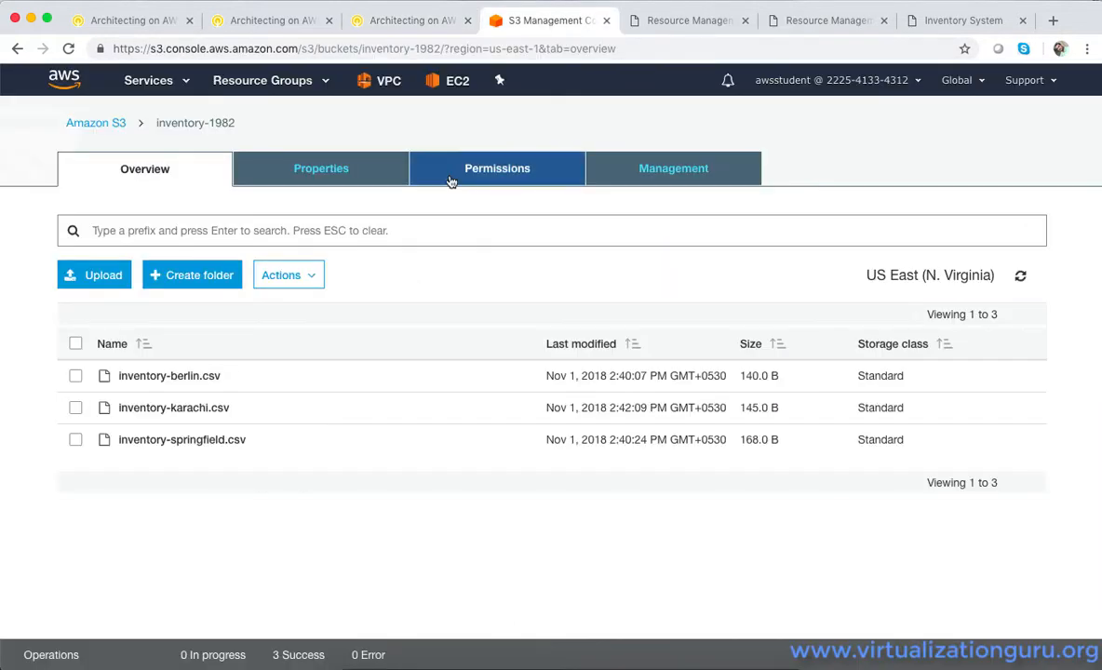
left_click(149, 80)
type("sns")
left_click(308, 168)
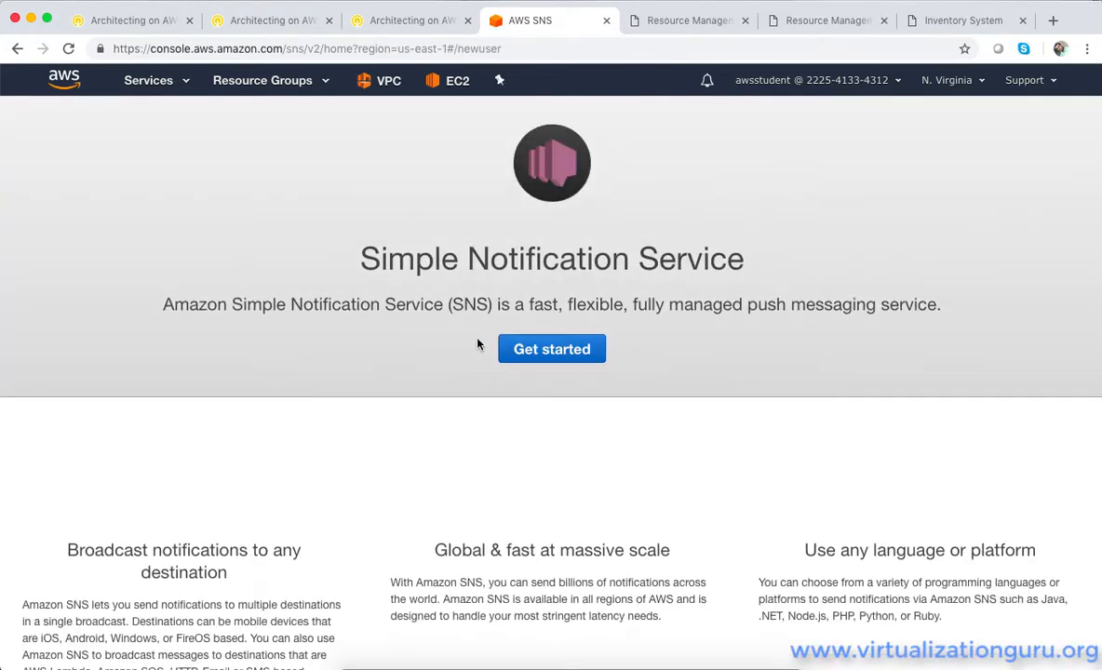
left_click(547, 349)
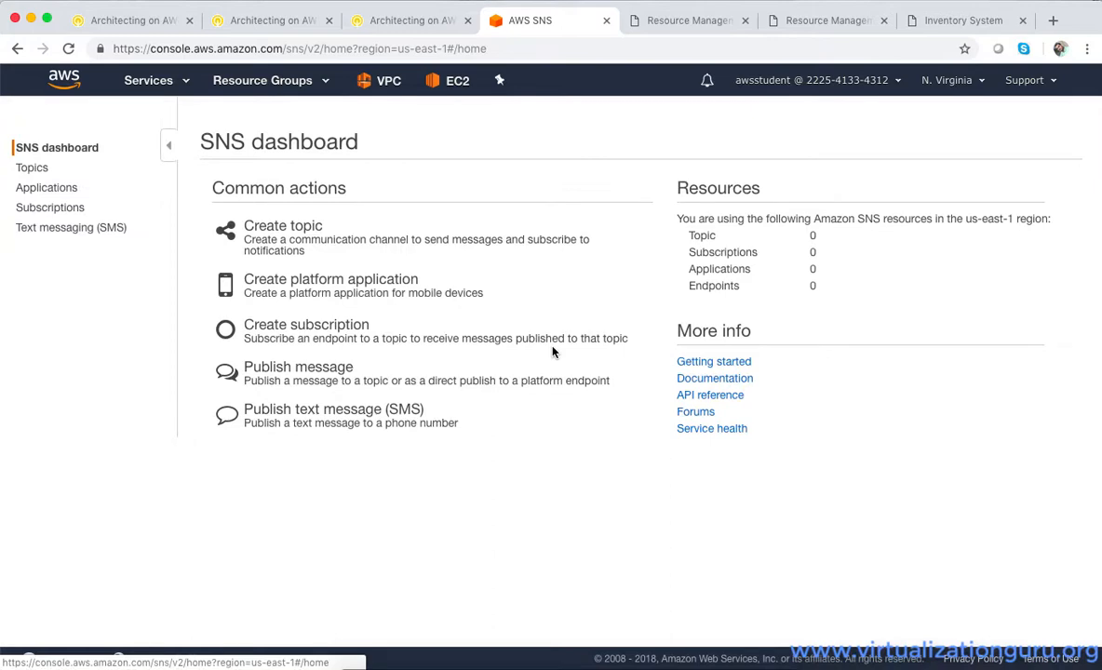
Create an SNS topic with both the topic name and display name set to NoStock
left_click(268, 225)
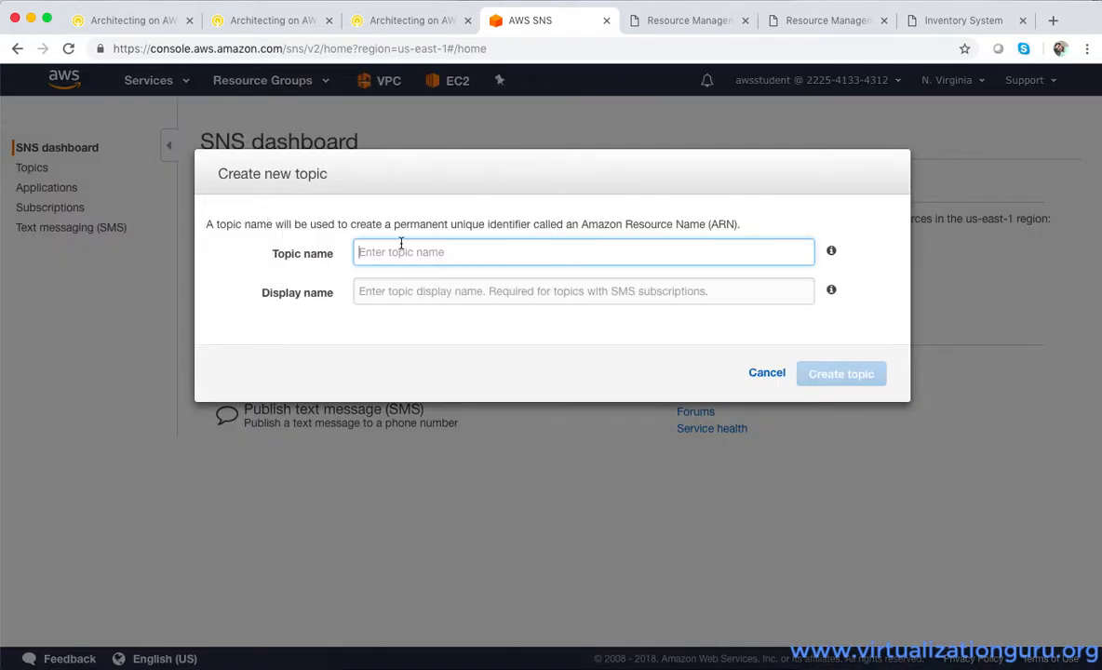
type("NoStock")
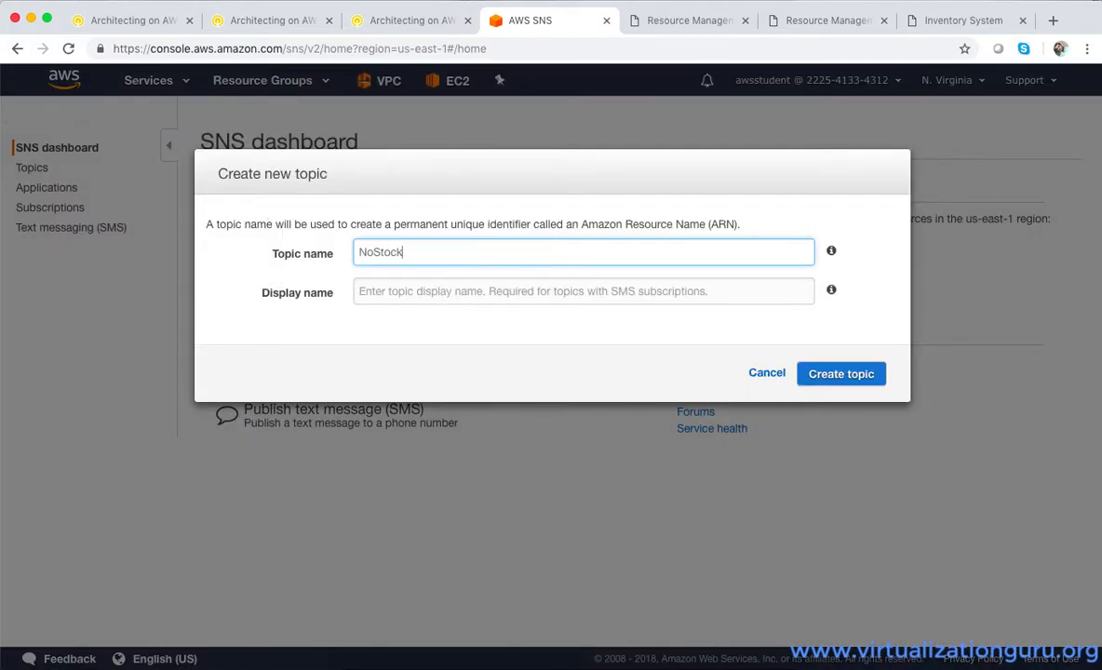
left_click(444, 290)
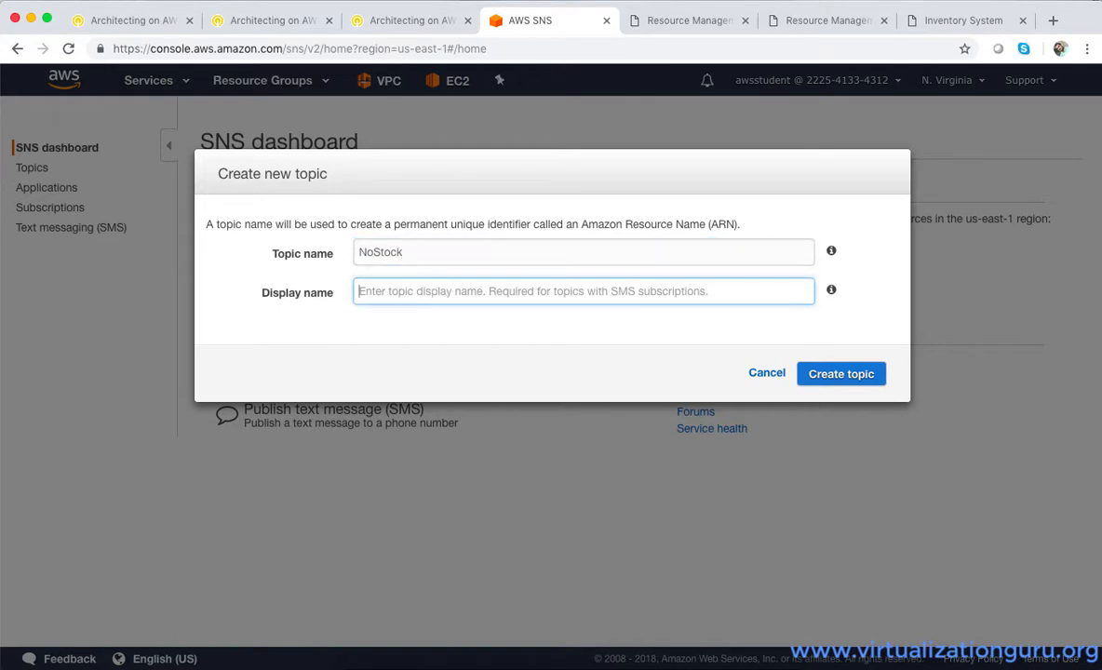
type("NoStock")
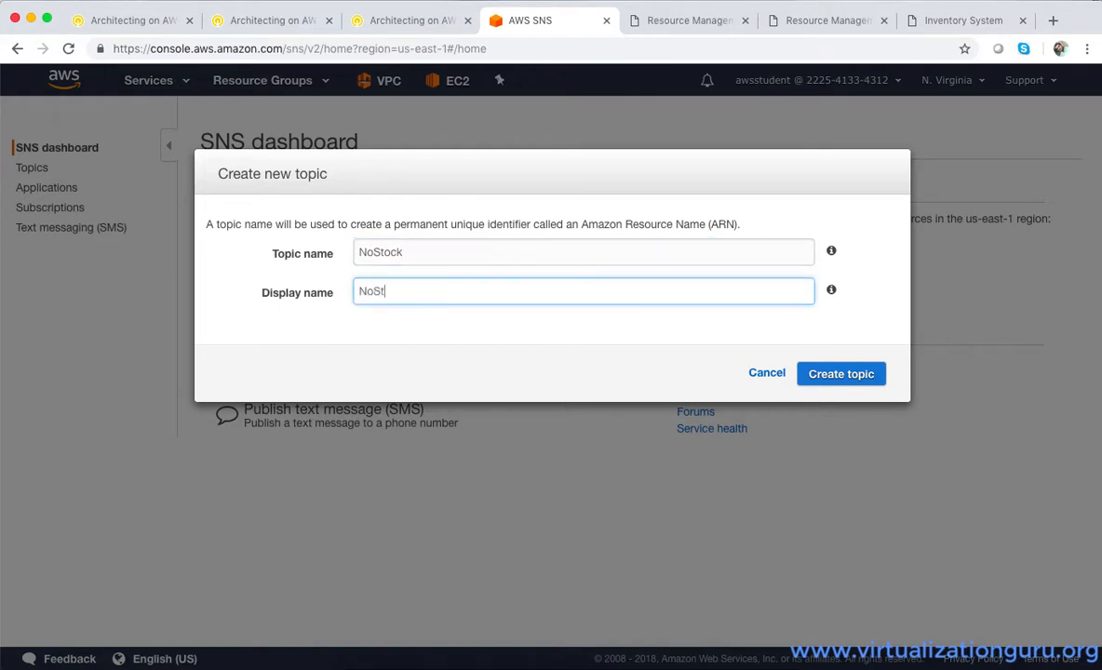
left_click(843, 375)
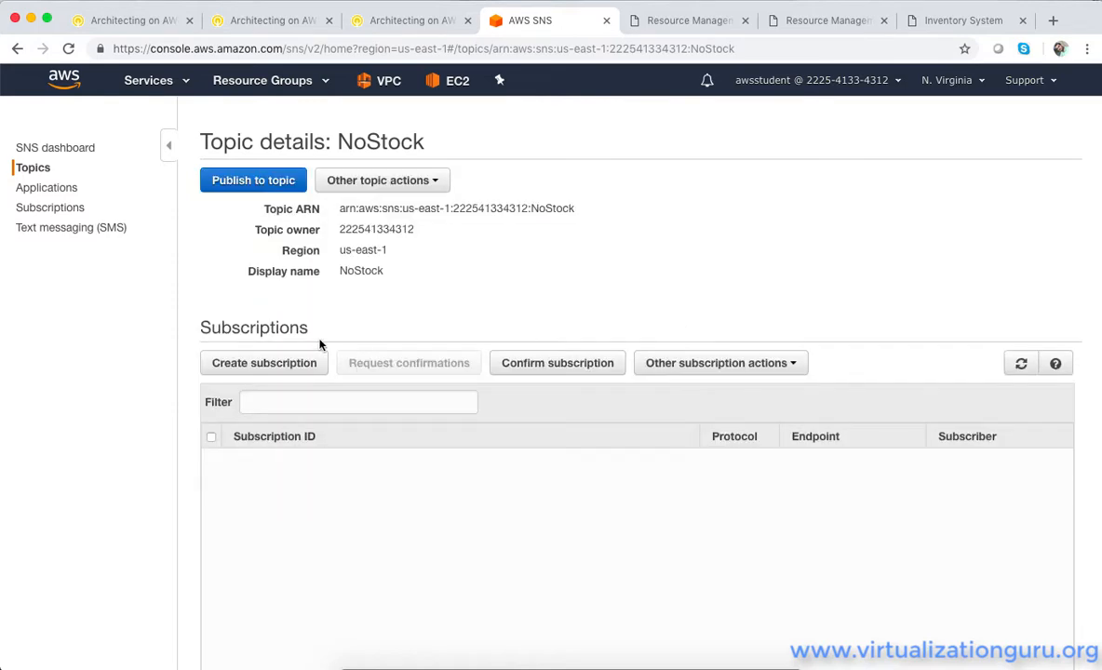
Create an SMS subscription for the NoStock topic with the recipient's mobile number, including country code, as endpoint
left_click(284, 369)
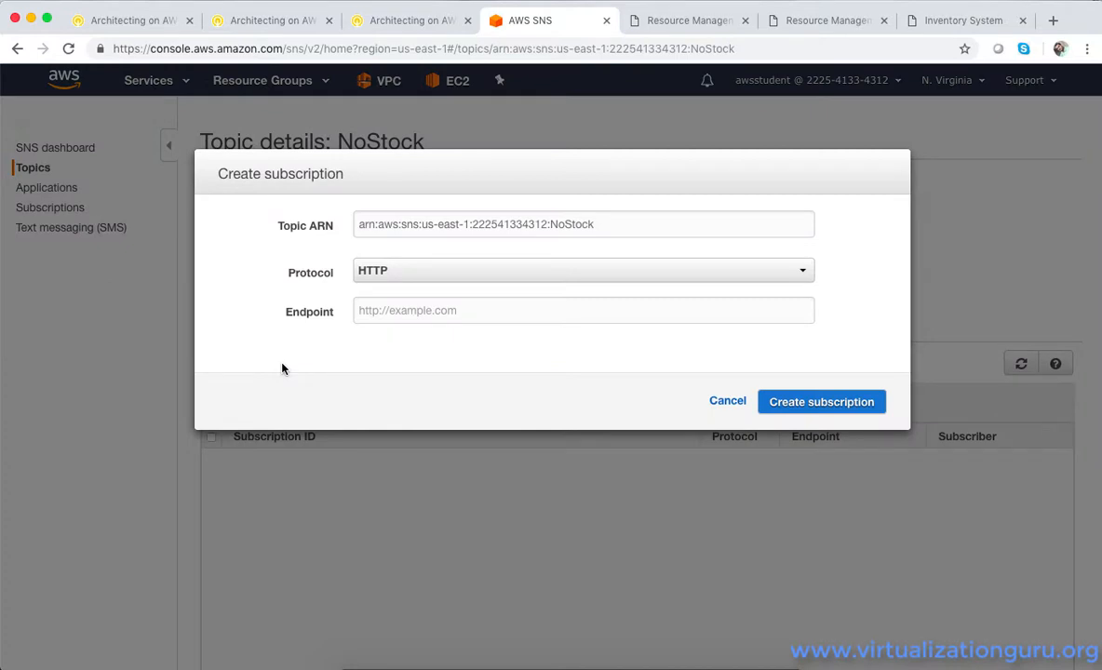
left_click(424, 272)
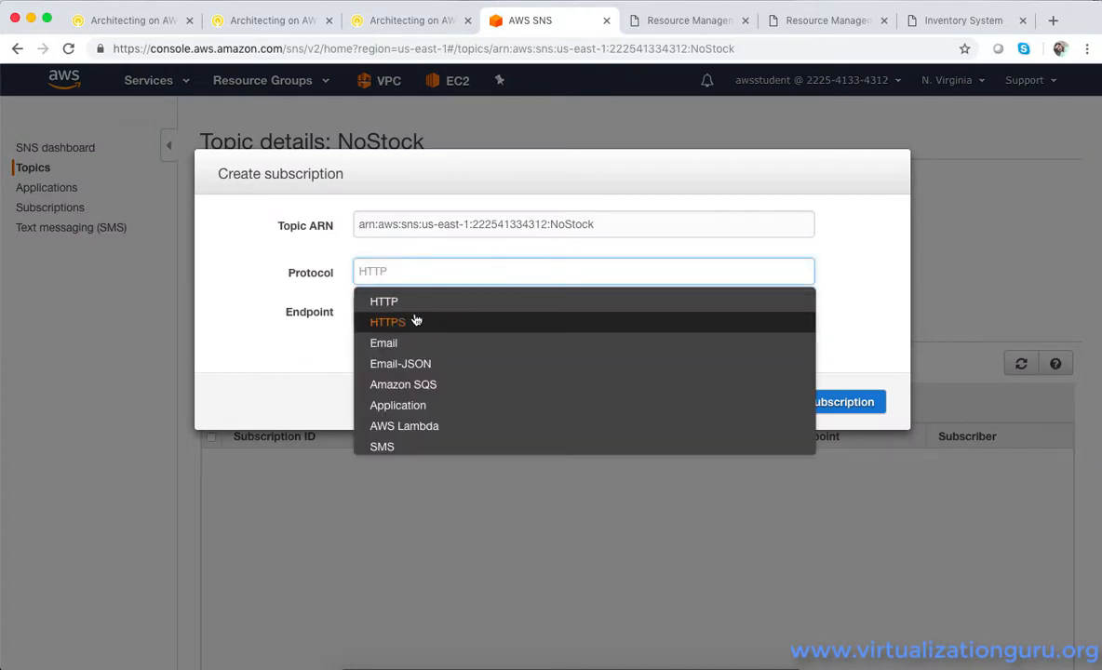
left_click(401, 448)
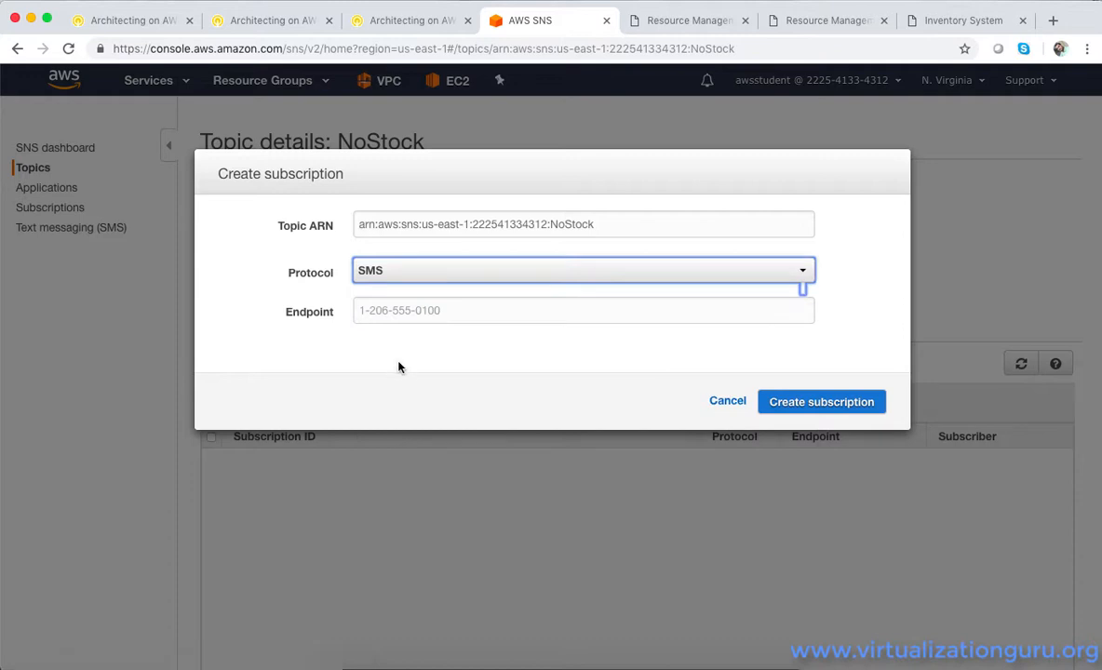
left_click(412, 314)
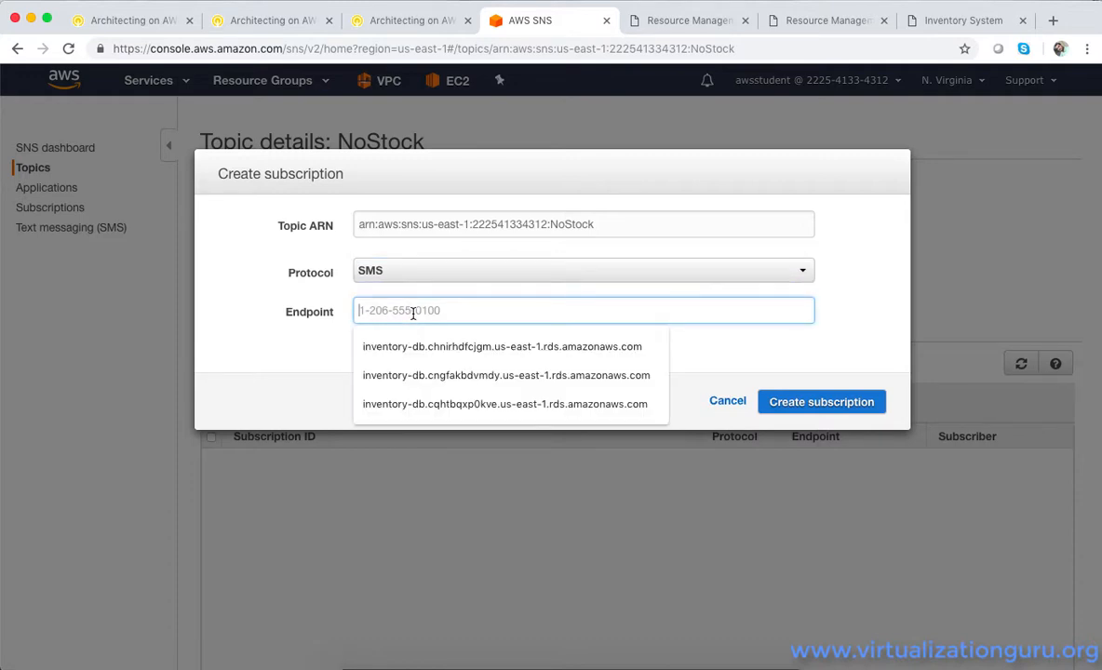
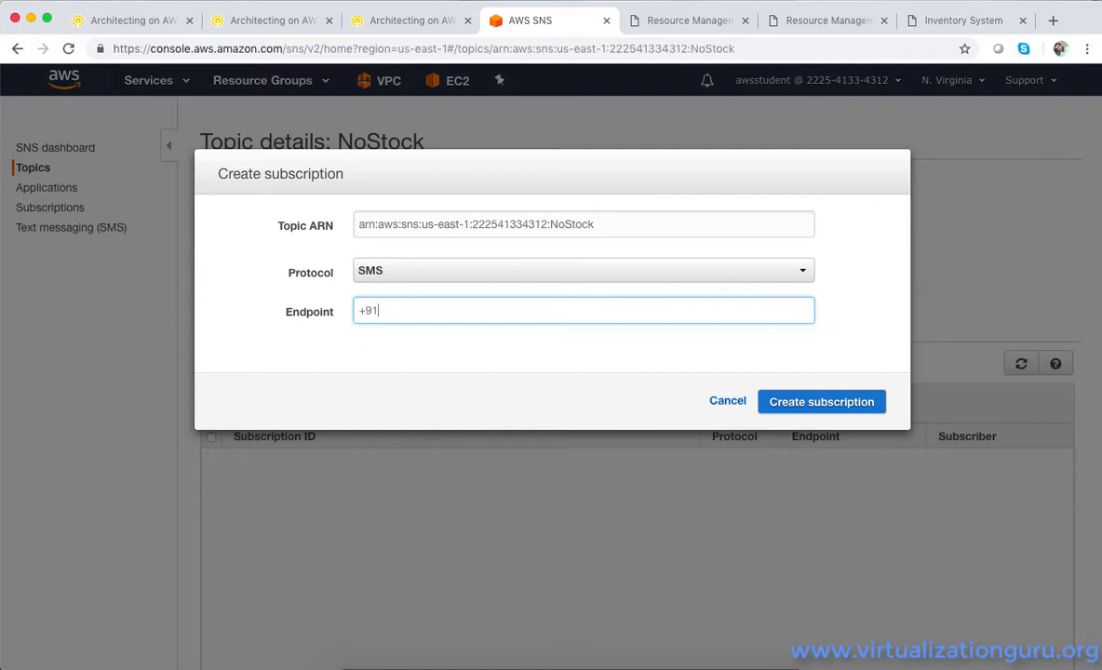
left_click(781, 403)
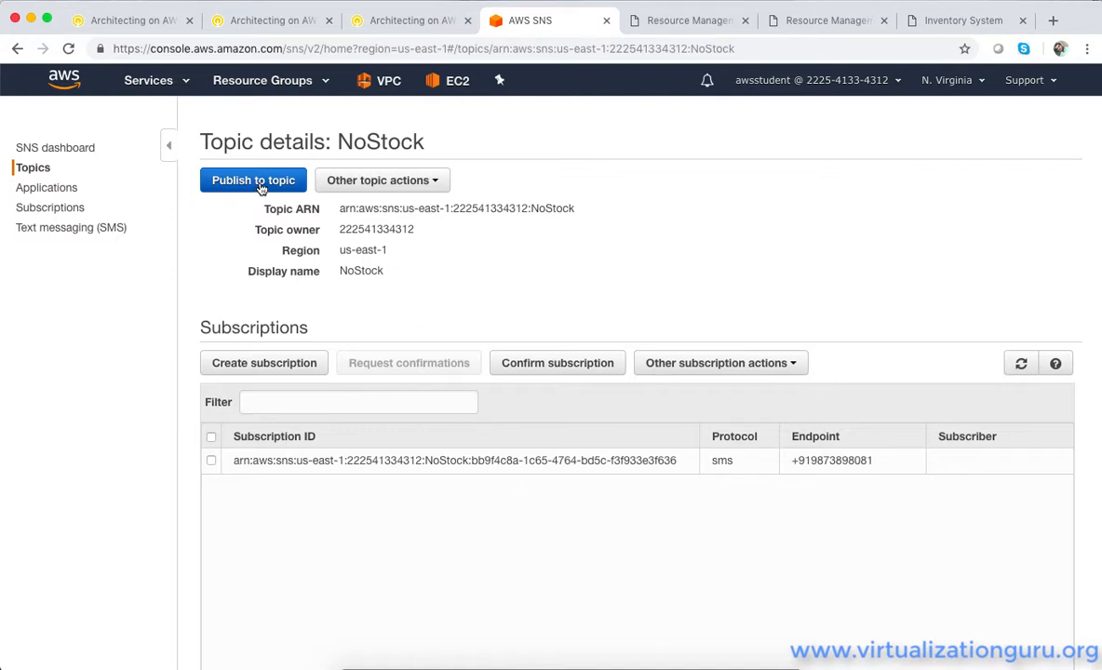
Create an Email subscription for the NoStock topic with the recipient's email address as endpoint, and refresh the subscriptions
left_click(265, 364)
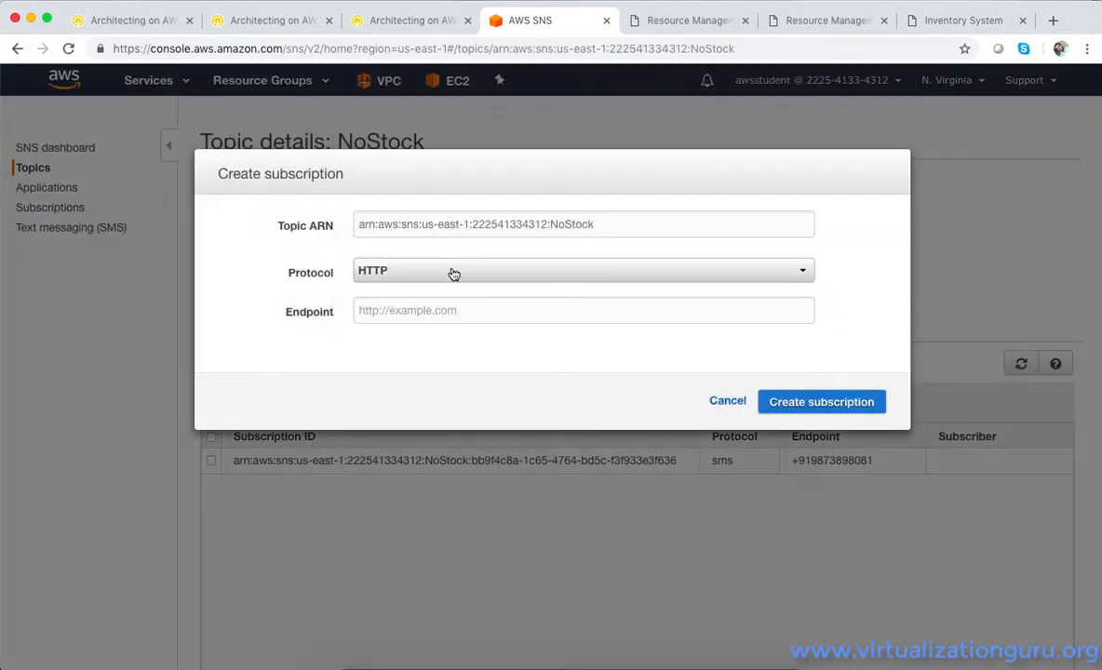
left_click(452, 270)
left_click(415, 352)
left_click(456, 311)
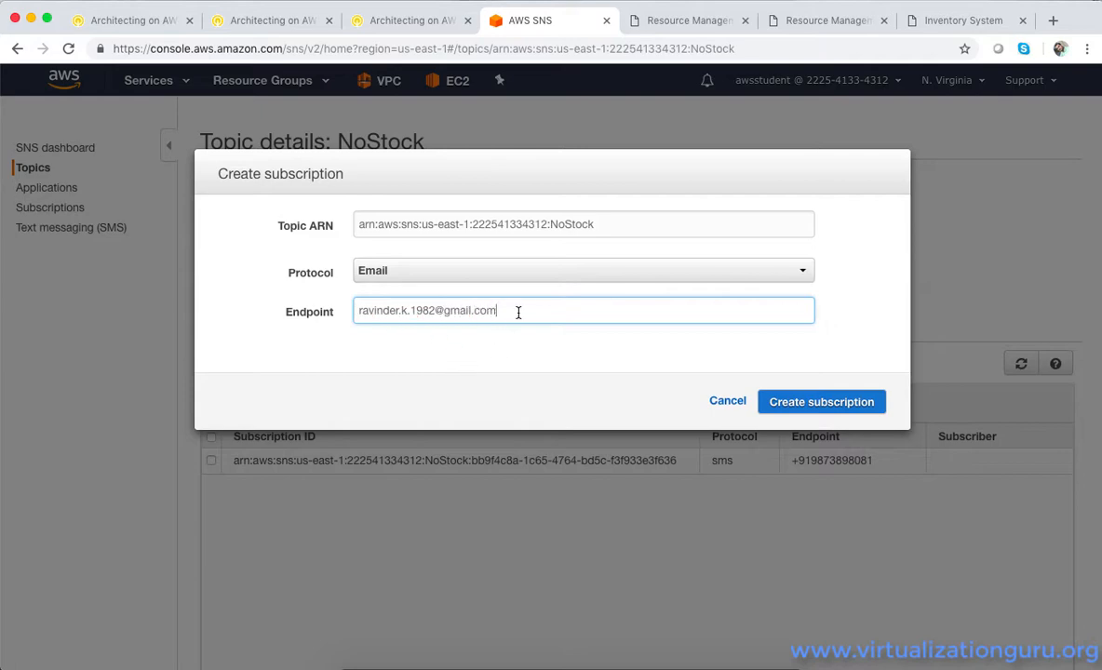
left_click(799, 411)
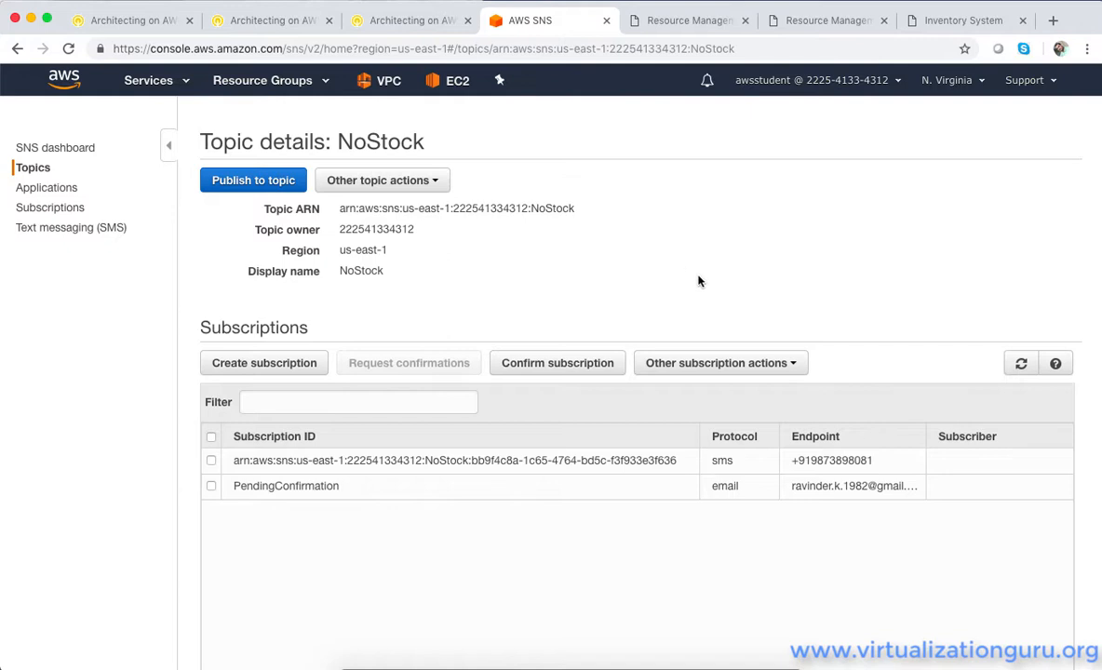
left_click(1020, 363)
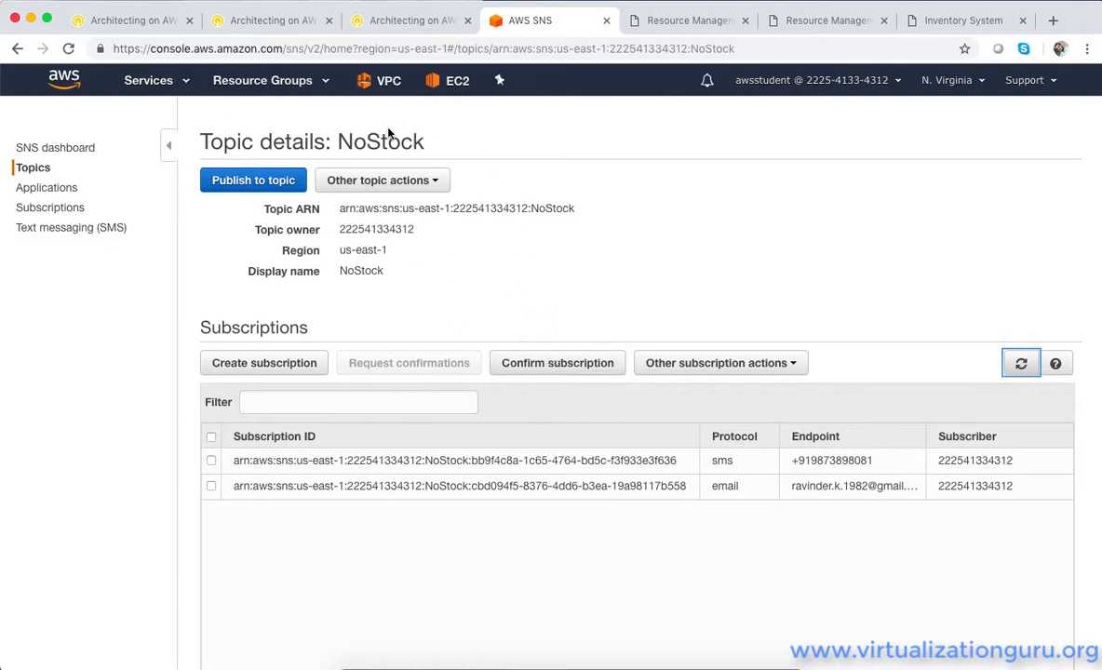
In the Lambda console, start authoring a function from scratch named Check-Stock with the Python 3.6 runtime
left_click(152, 80)
left_click(67, 211)
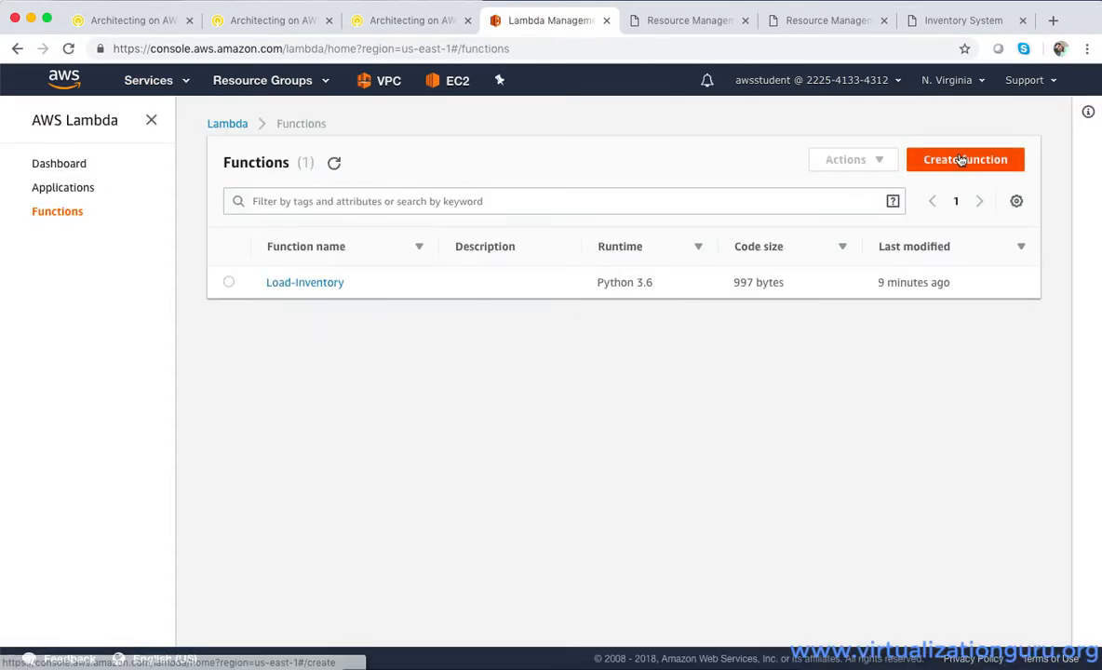
left_click(961, 160)
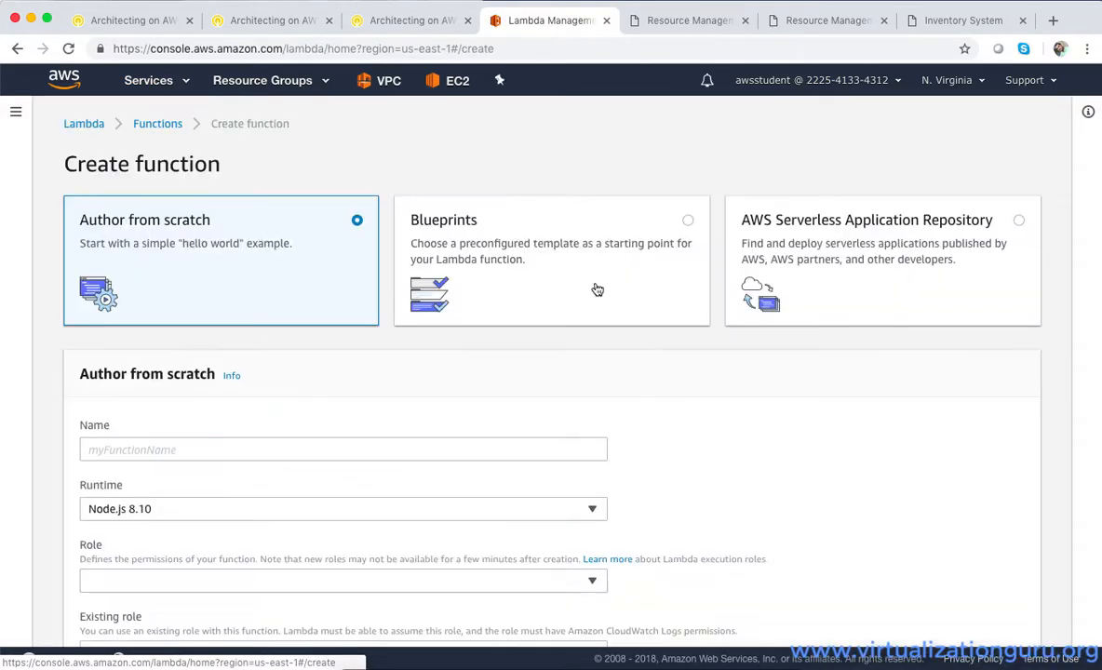
left_click(223, 452)
type("Check")
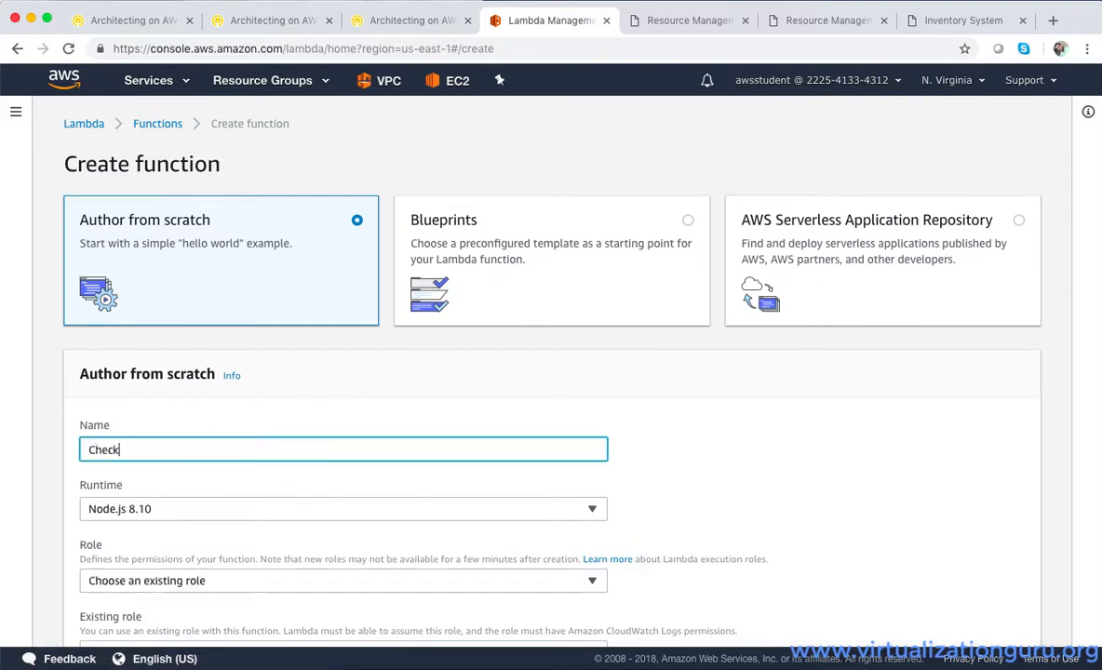
type("-Stock")
left_click(204, 506)
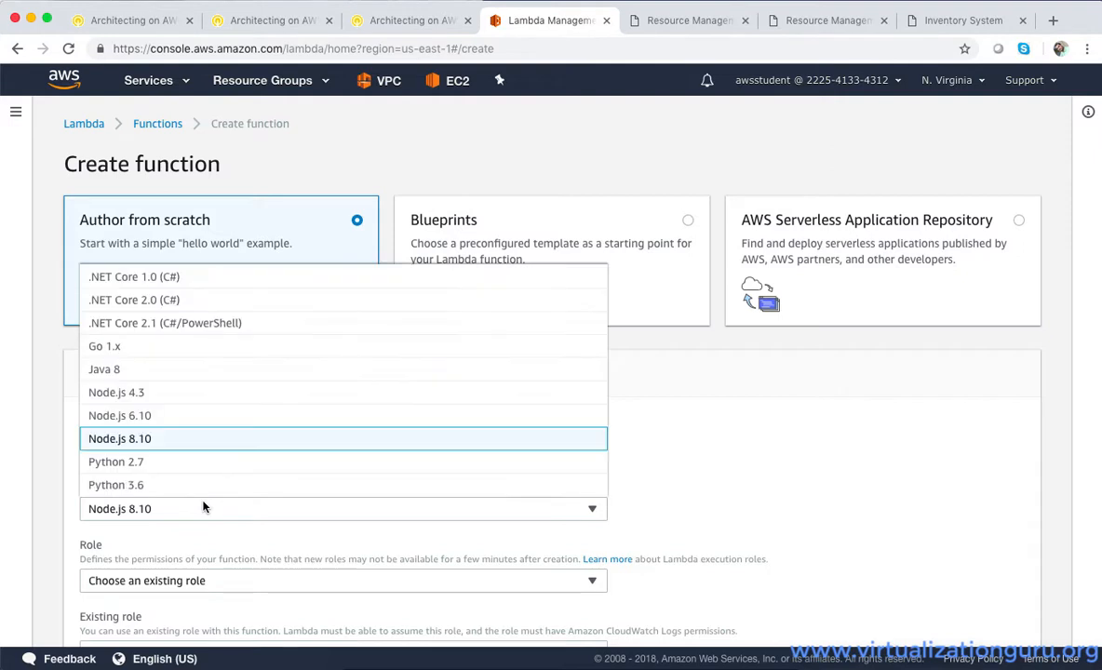
left_click(197, 485)
Assign the existing role Lambda-Check-Stock-Role to the Check-Stock function and create it
scroll(196, 485, "down", 3)
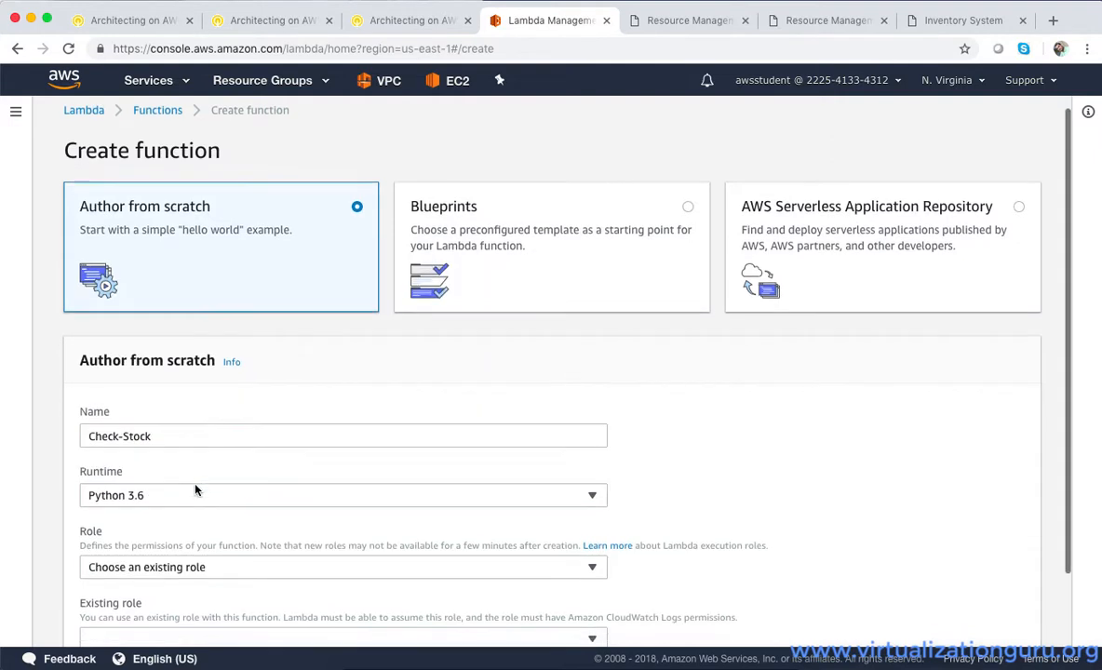
left_click(201, 484)
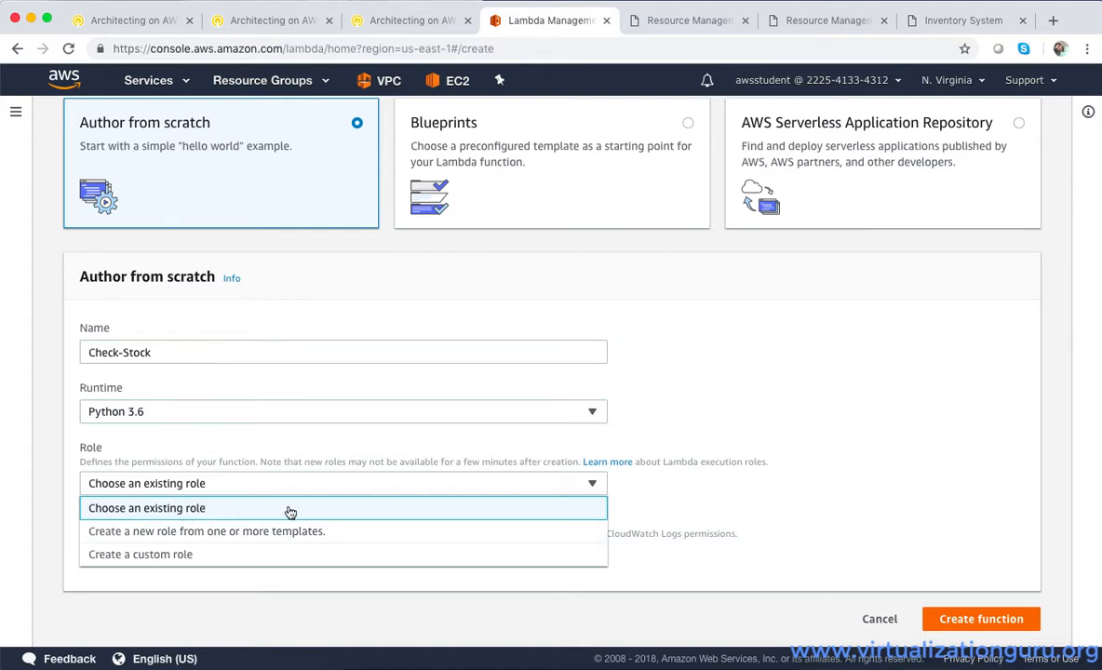
left_click(333, 454)
left_click(262, 567)
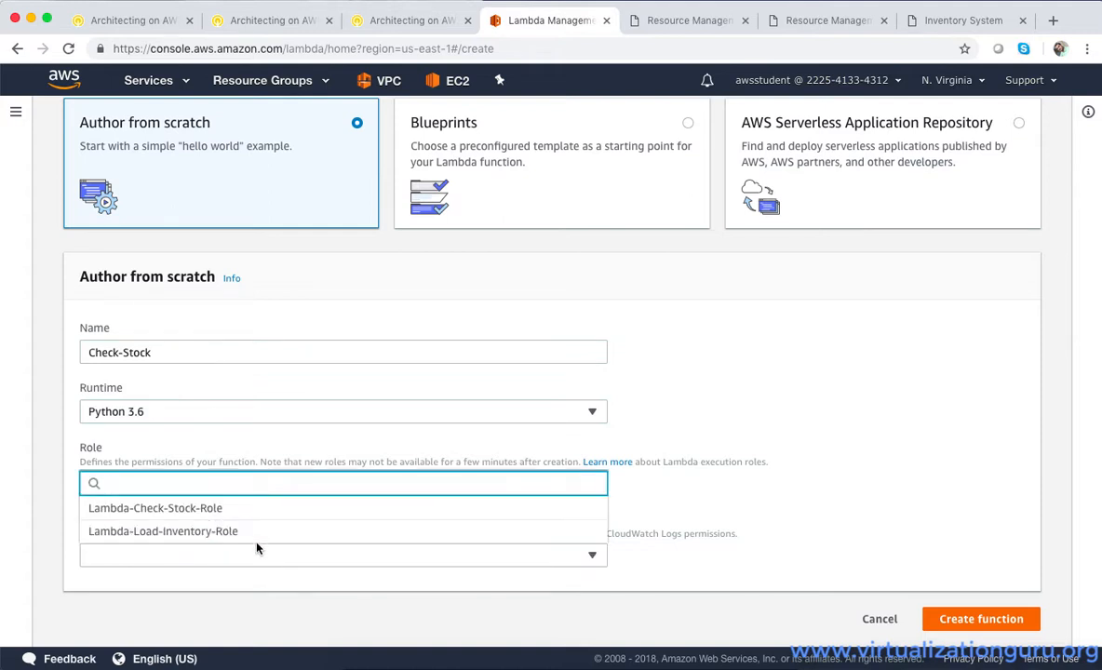
left_click(251, 518)
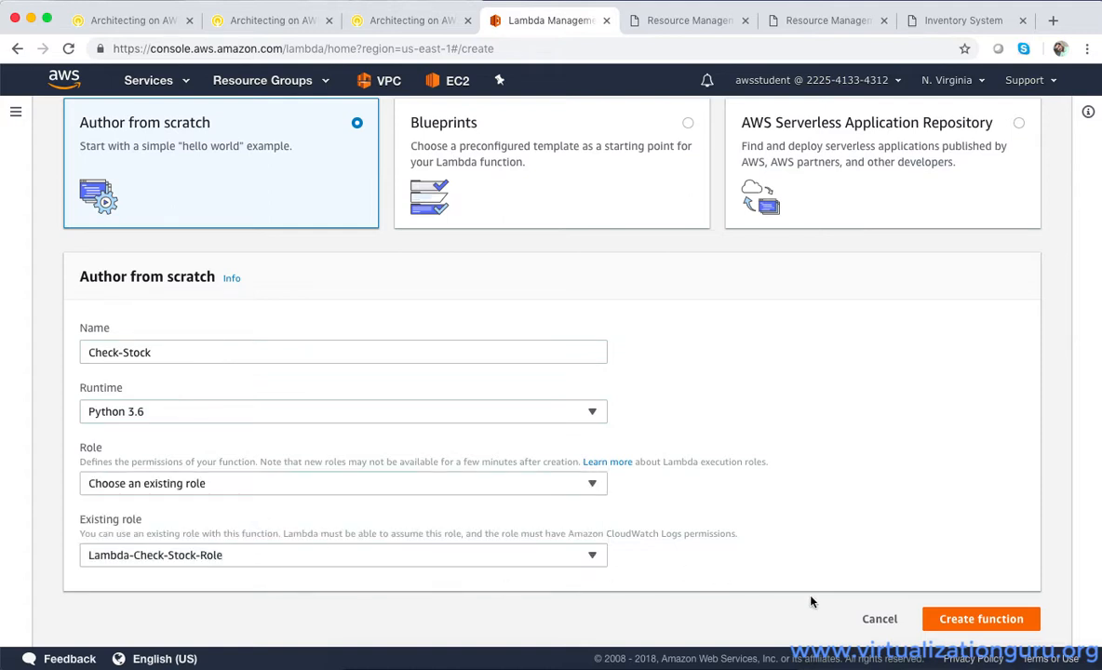
left_click(959, 621)
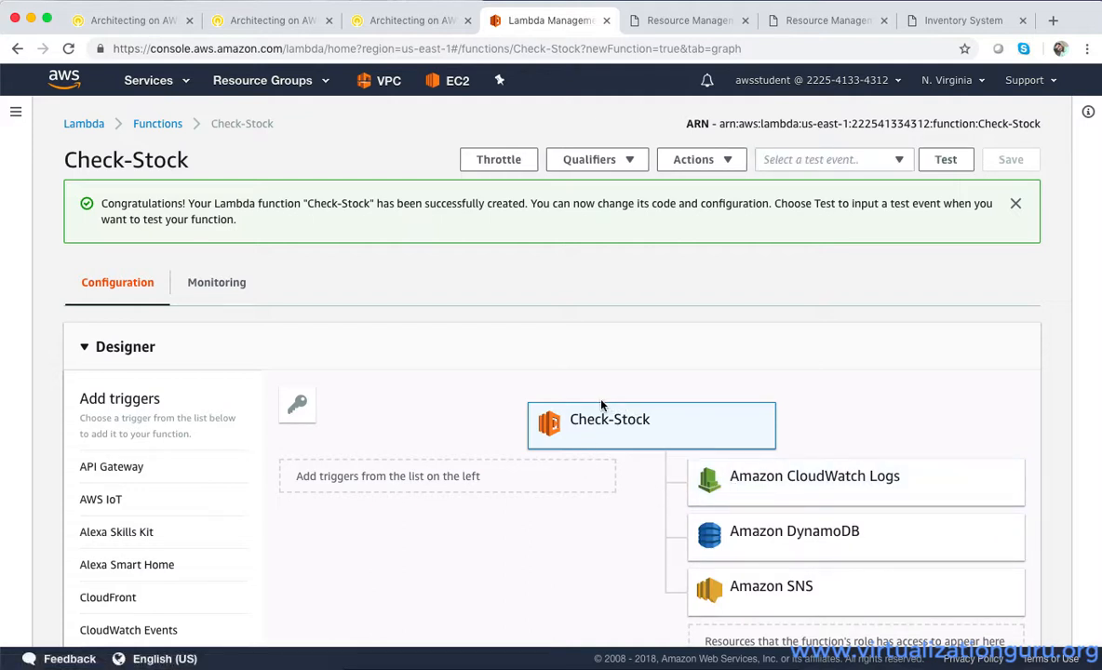
Copy the Stock Check Lambda function code from step 32 of the lab instructions
left_click(363, 21)
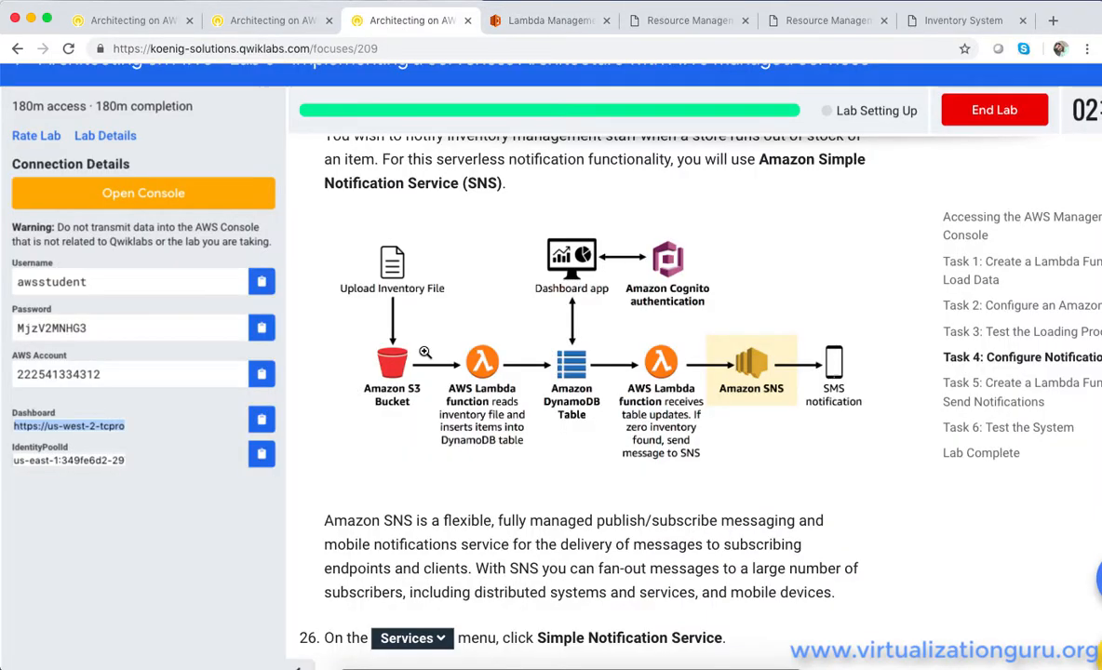
scroll(484, 382, "down", 15)
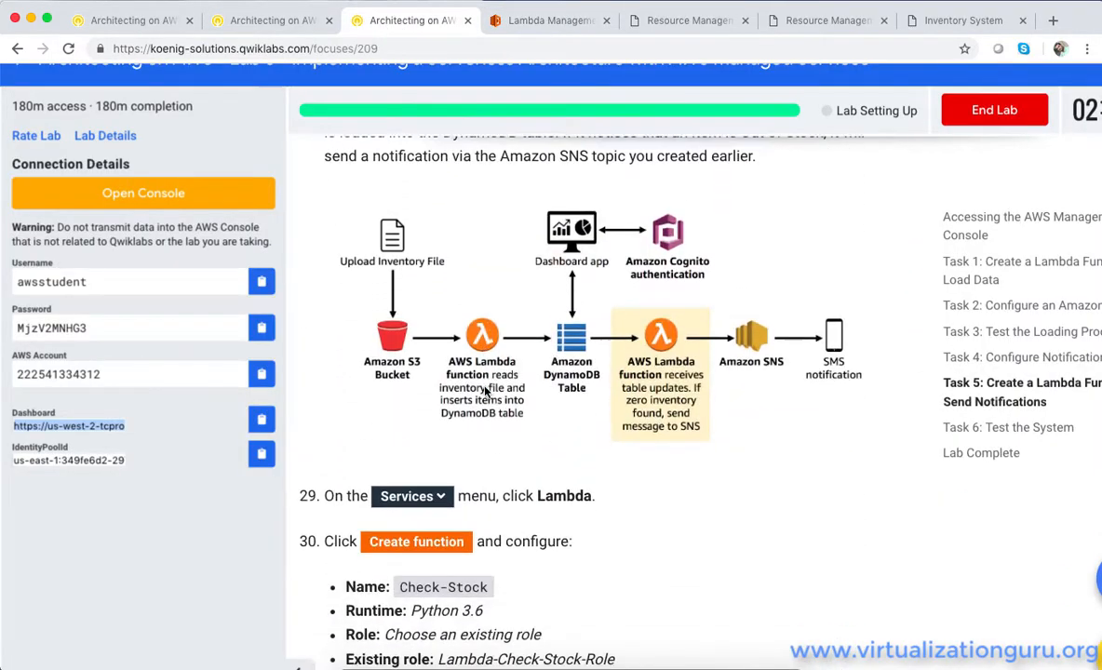
scroll(485, 392, "down", 6)
scroll(493, 392, "up", 3)
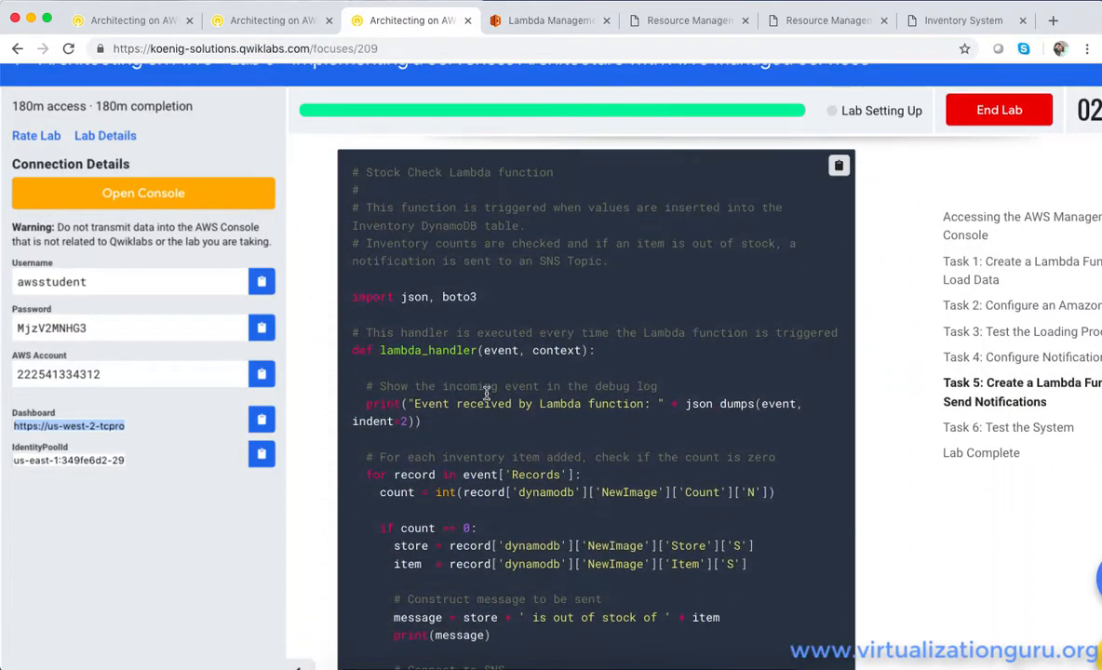
left_click(838, 297)
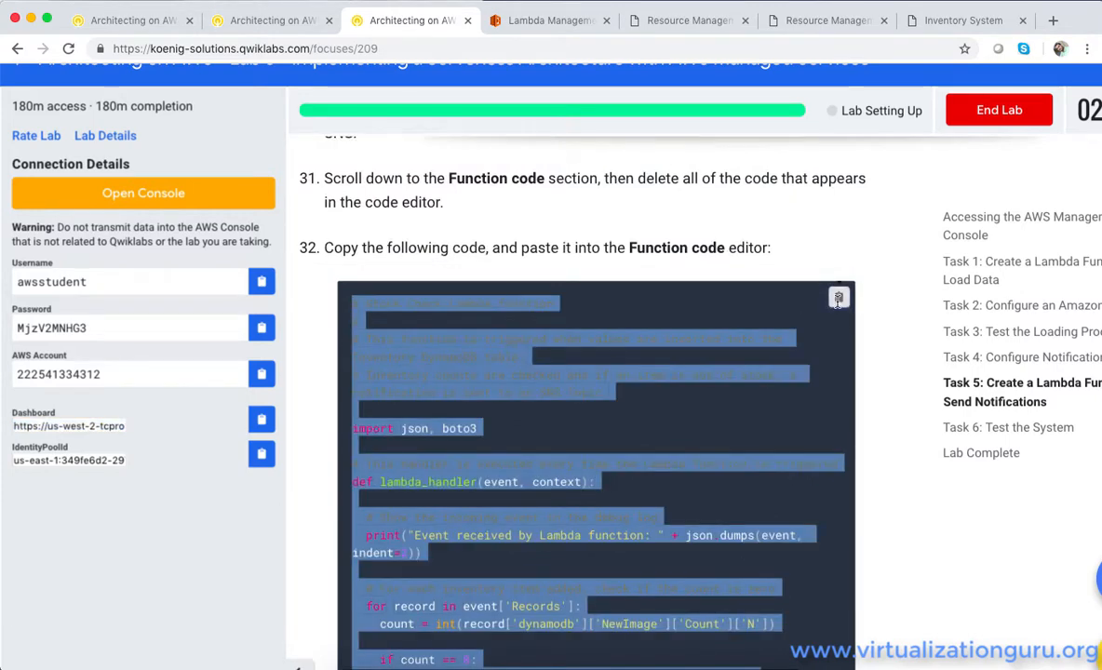
Replace all default code in the Check-Stock function's lambda_function.py with the copied Stock Check code
left_click(514, 19)
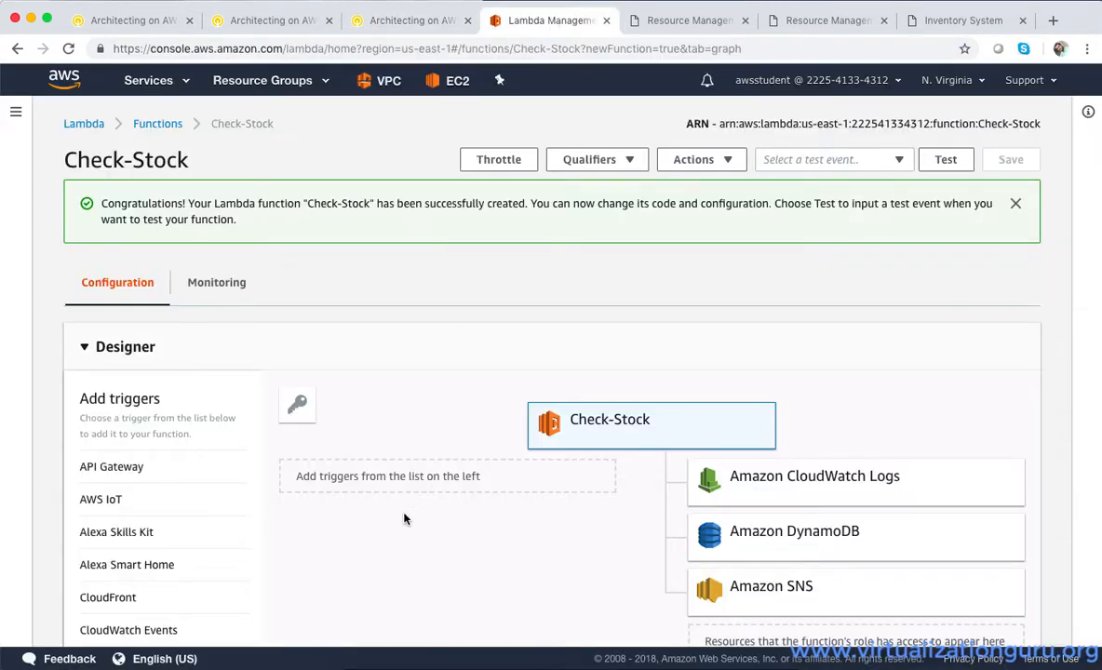
scroll(532, 542, "down", 10)
left_click_drag(352, 424, 305, 313)
key("BackSpace")
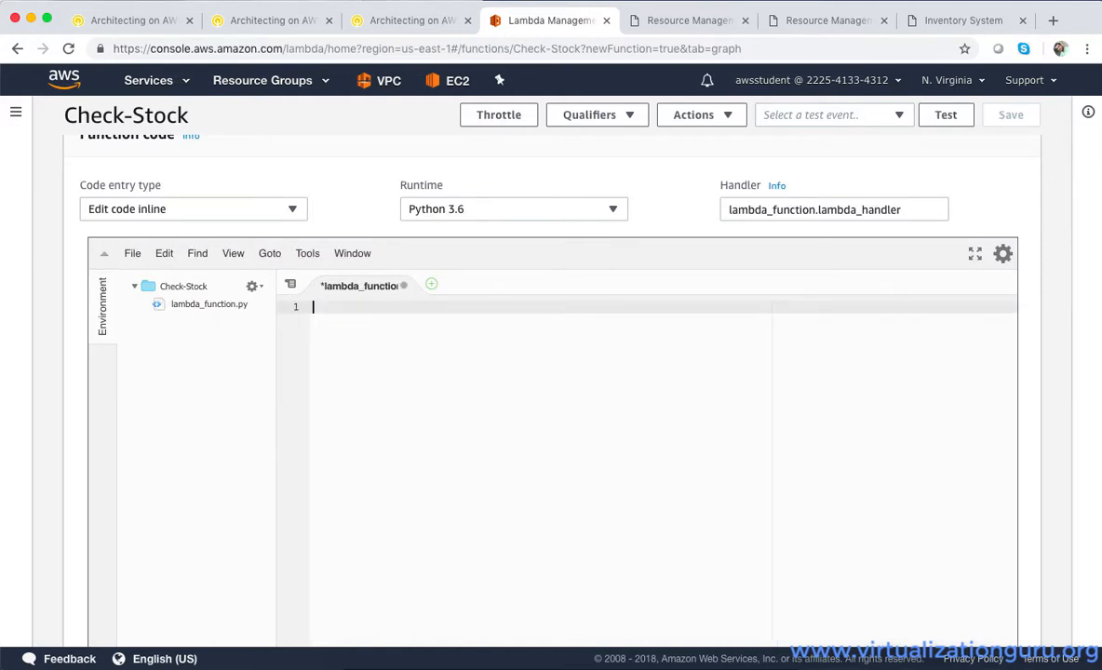
key("super+v")
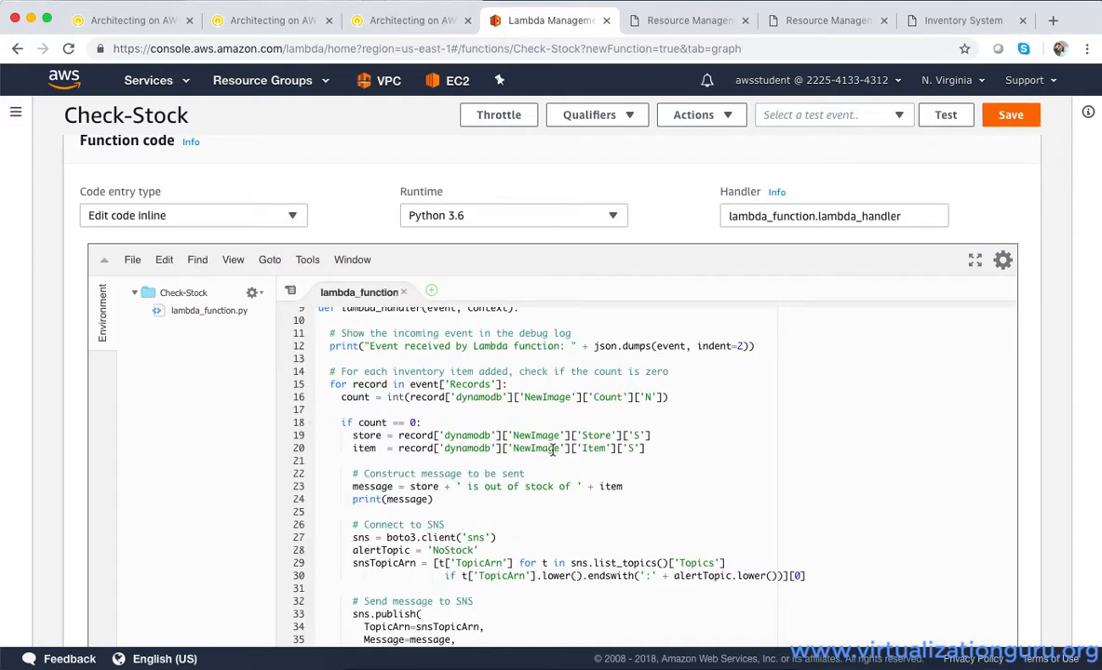
scroll(552, 451, "down", 5)
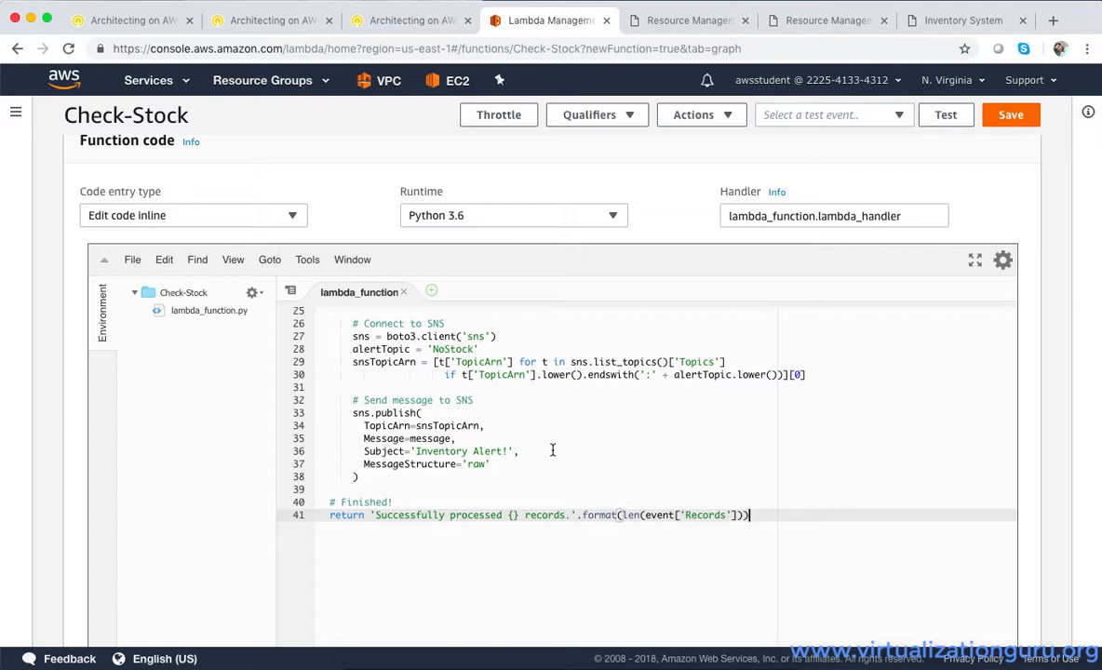
scroll(552, 451, "up", 15)
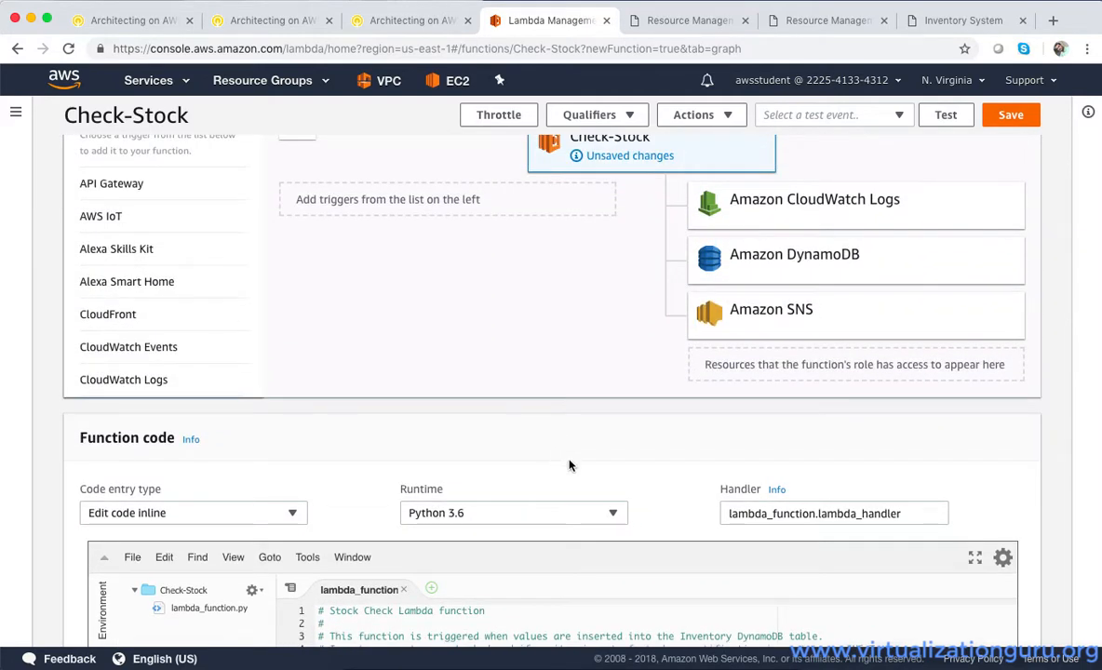
Add a DynamoDB trigger to the Check-Stock function and remove the stray Kinesis trigger
scroll(588, 492, "down", 6)
scroll(590, 492, "up", 15)
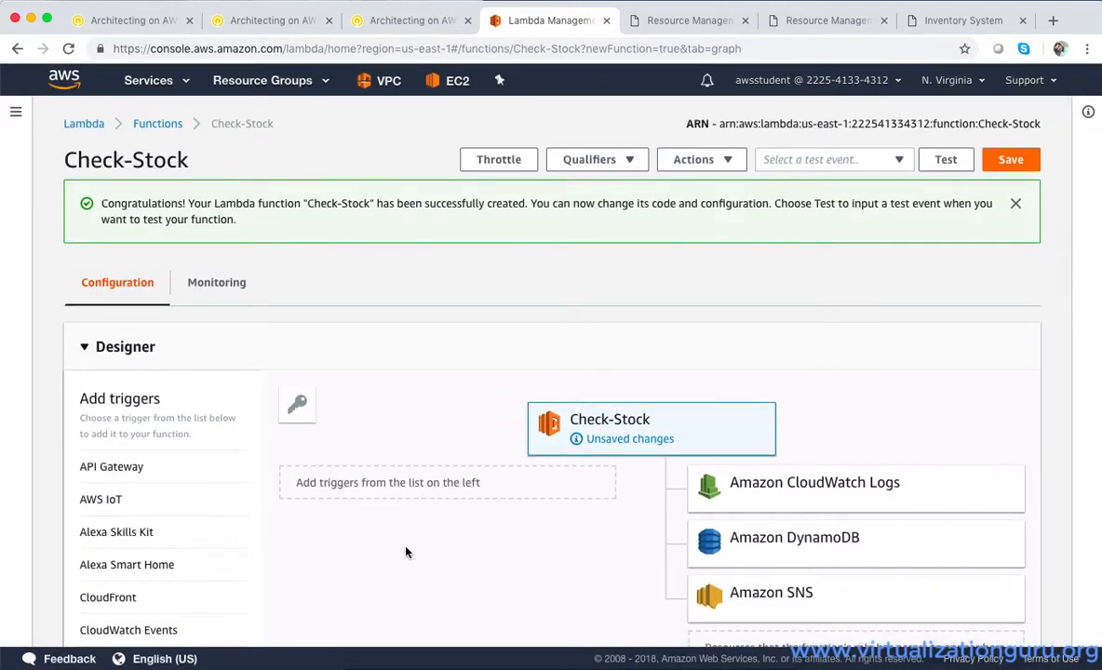
scroll(139, 538, "down", 5)
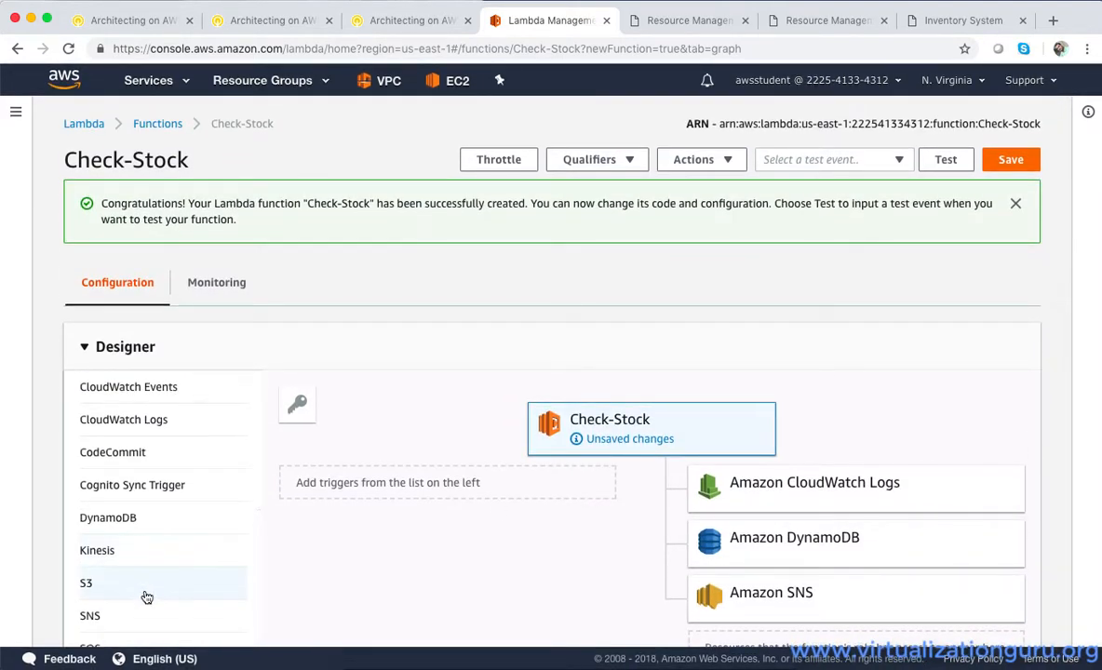
scroll(123, 591, "down", 1)
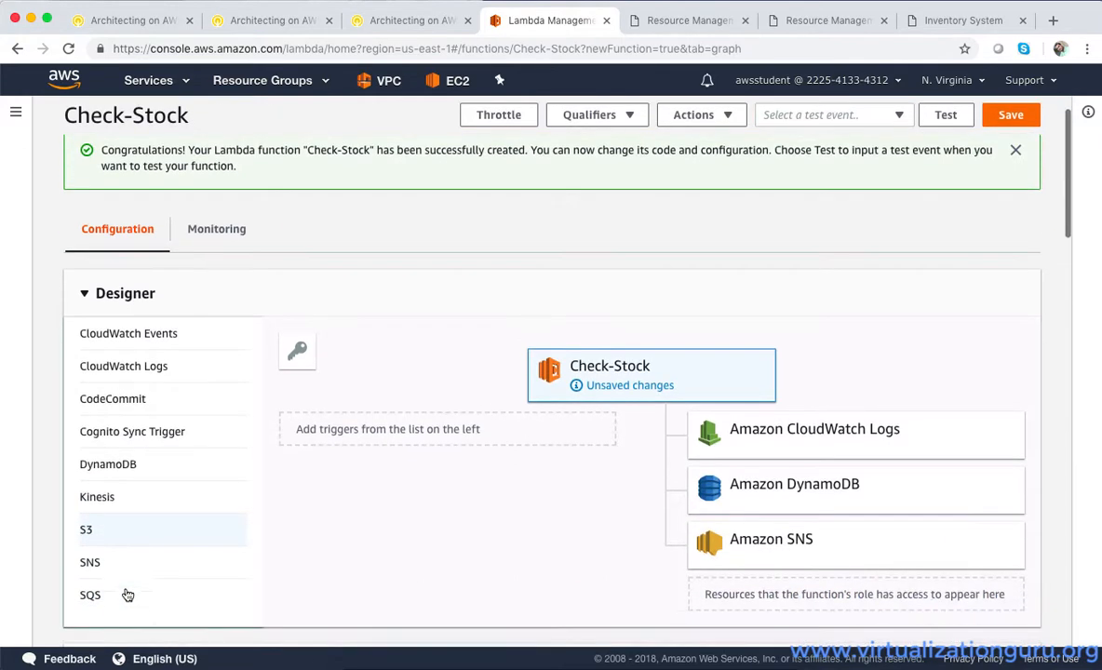
left_click_drag(121, 464, 406, 496)
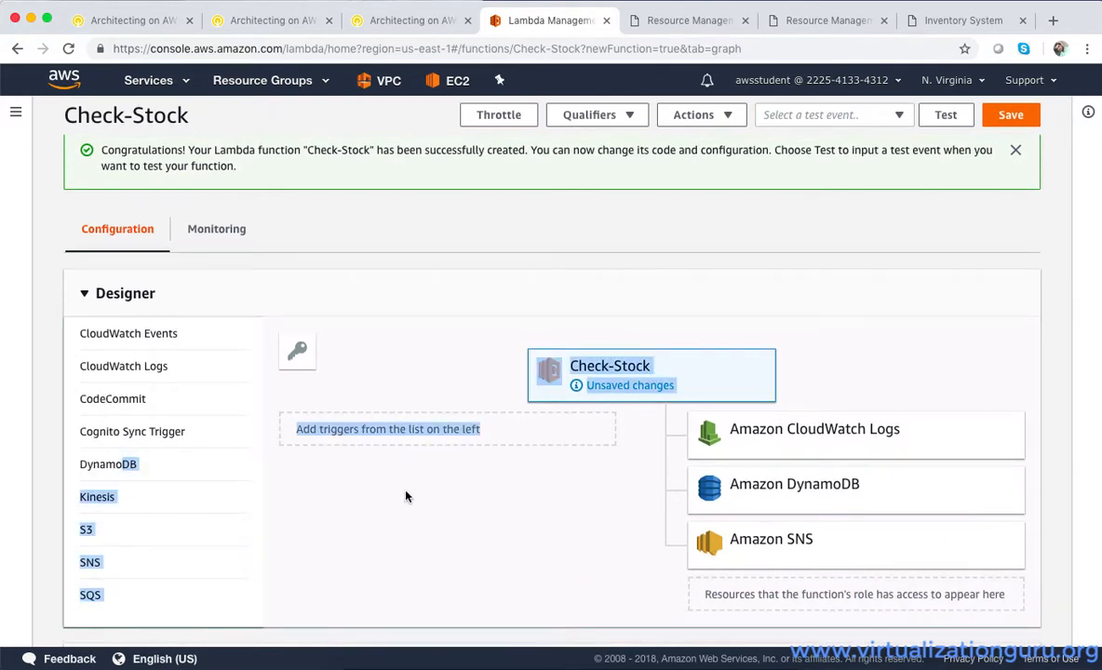
left_click(145, 497)
left_click(152, 471)
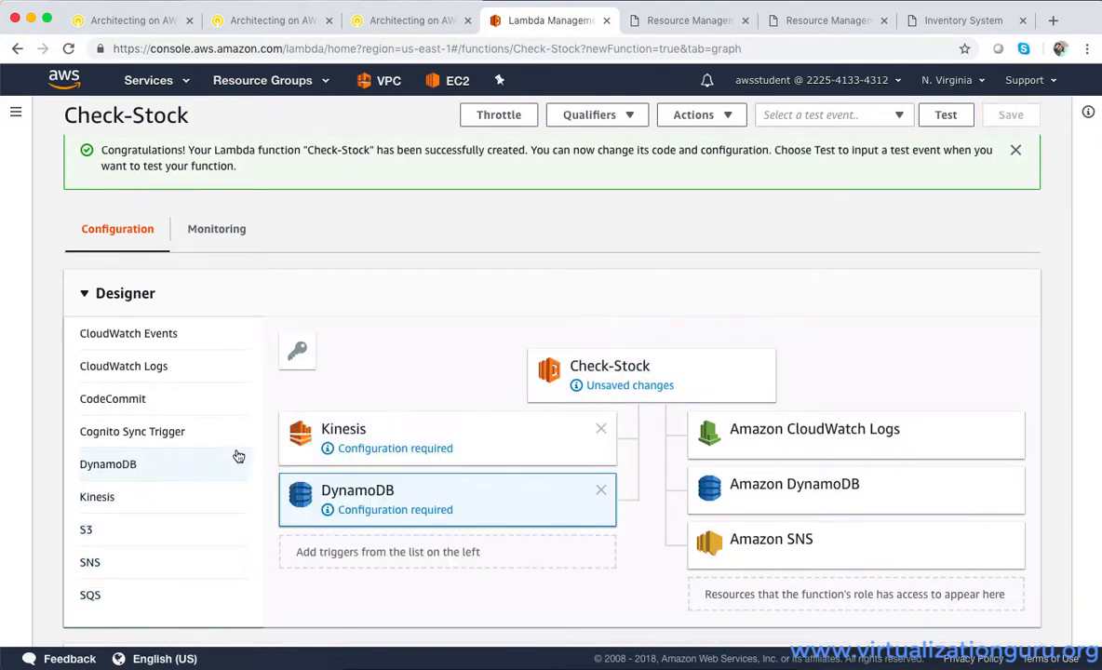
left_click(600, 429)
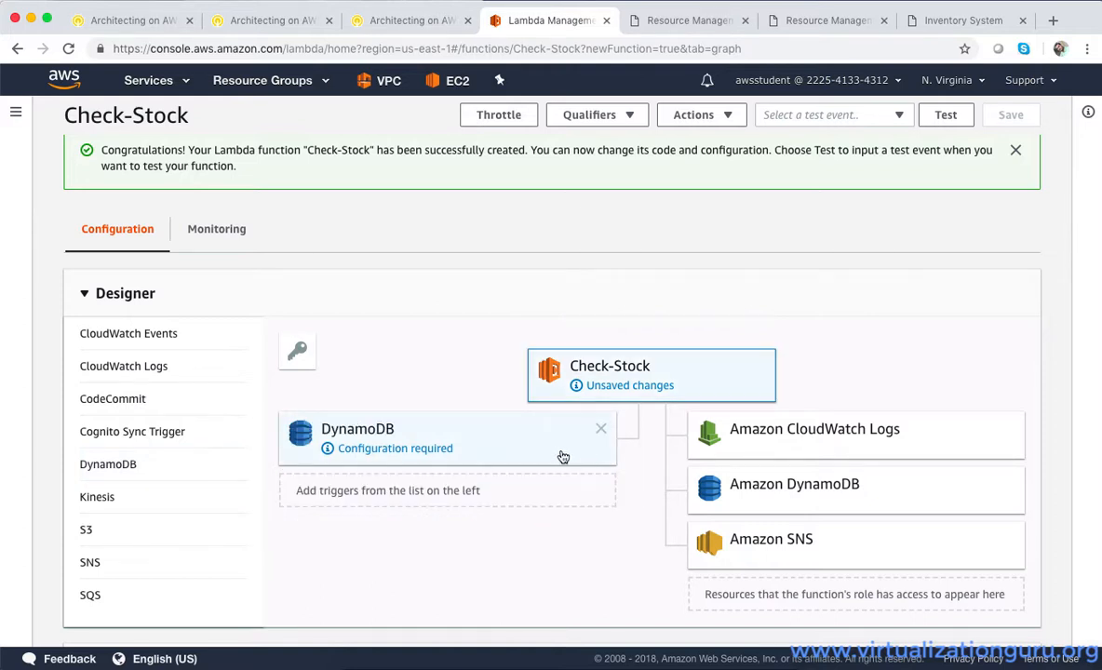
Configure the DynamoDB trigger to listen to the Inventory table, add it, and save the Check-Stock function
left_click(546, 456)
scroll(549, 456, "down", 3)
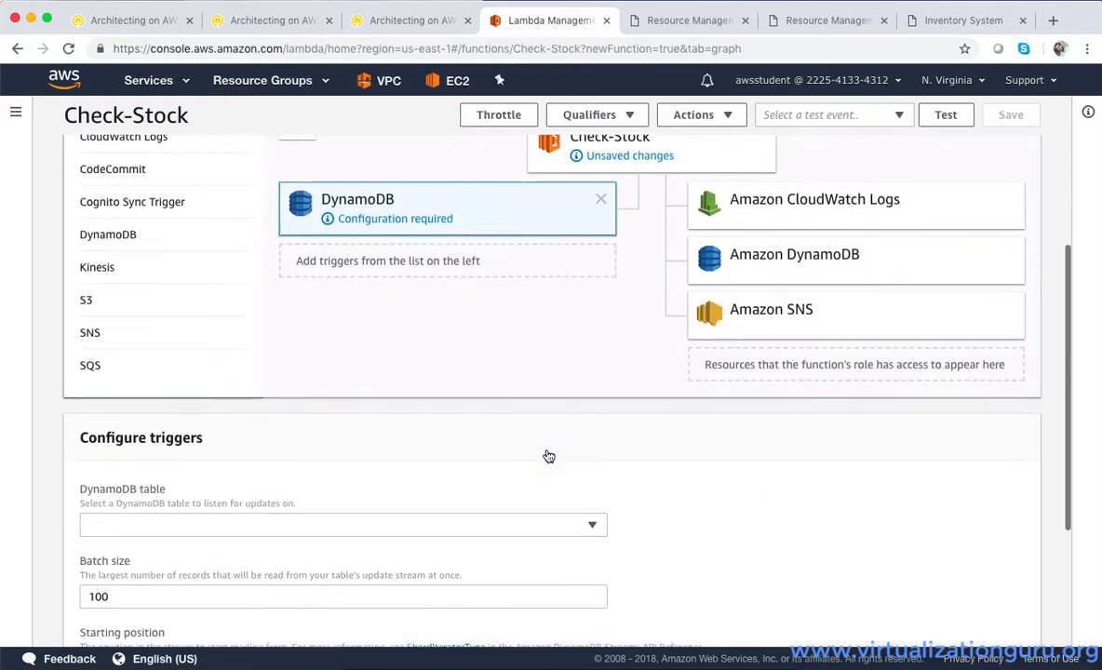
scroll(549, 456, "down", 2)
left_click(336, 384)
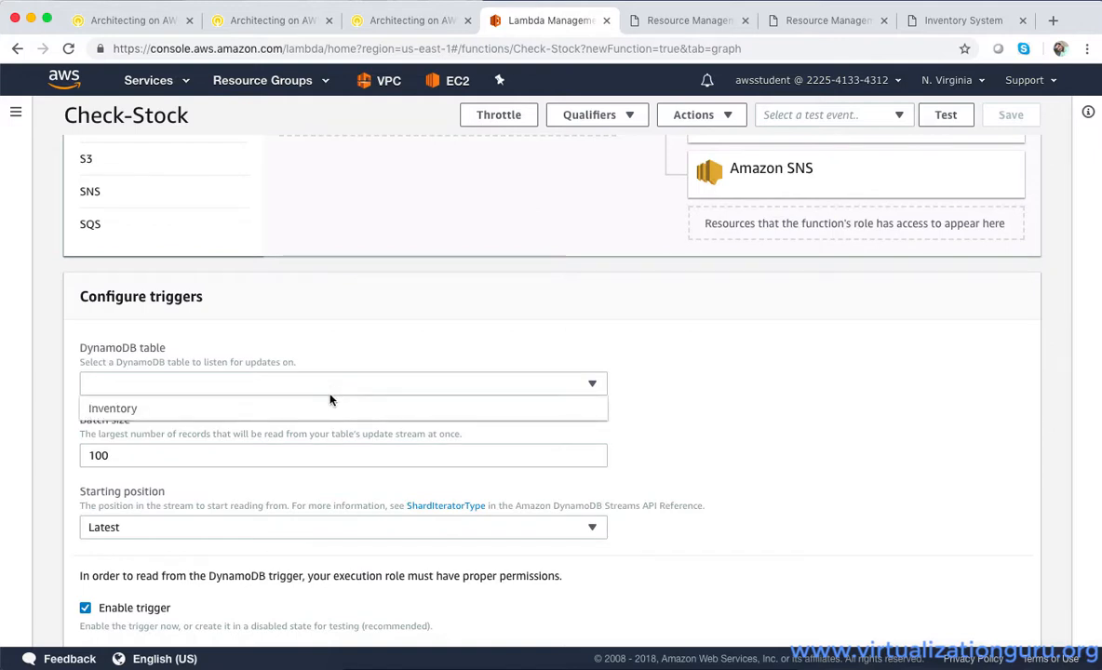
left_click(264, 409)
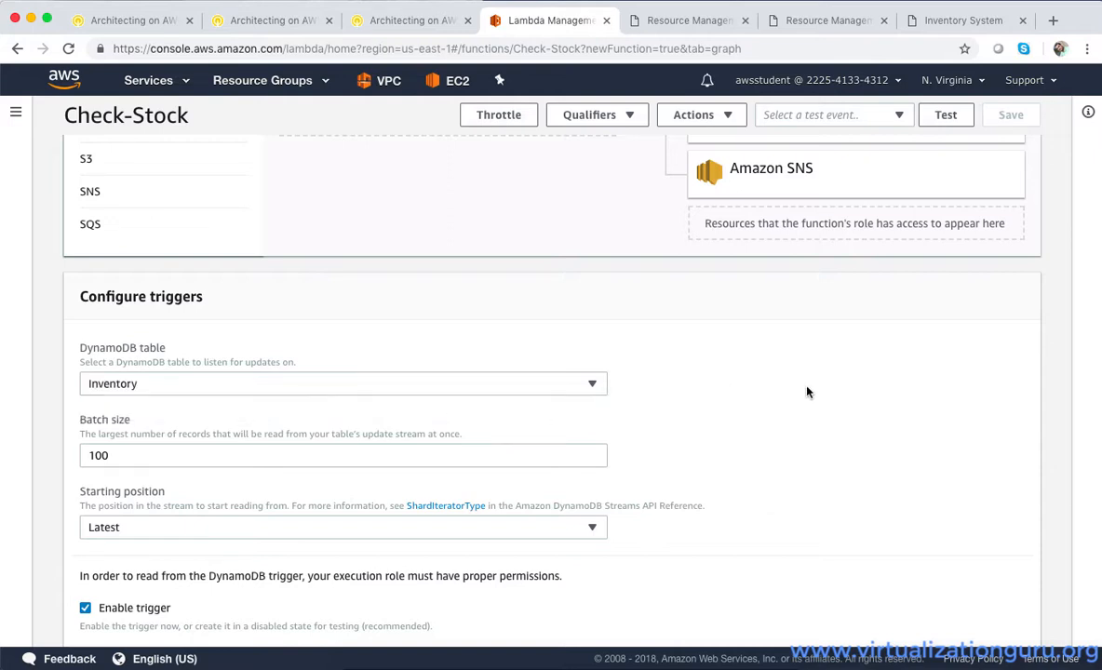
scroll(807, 392, "down", 2)
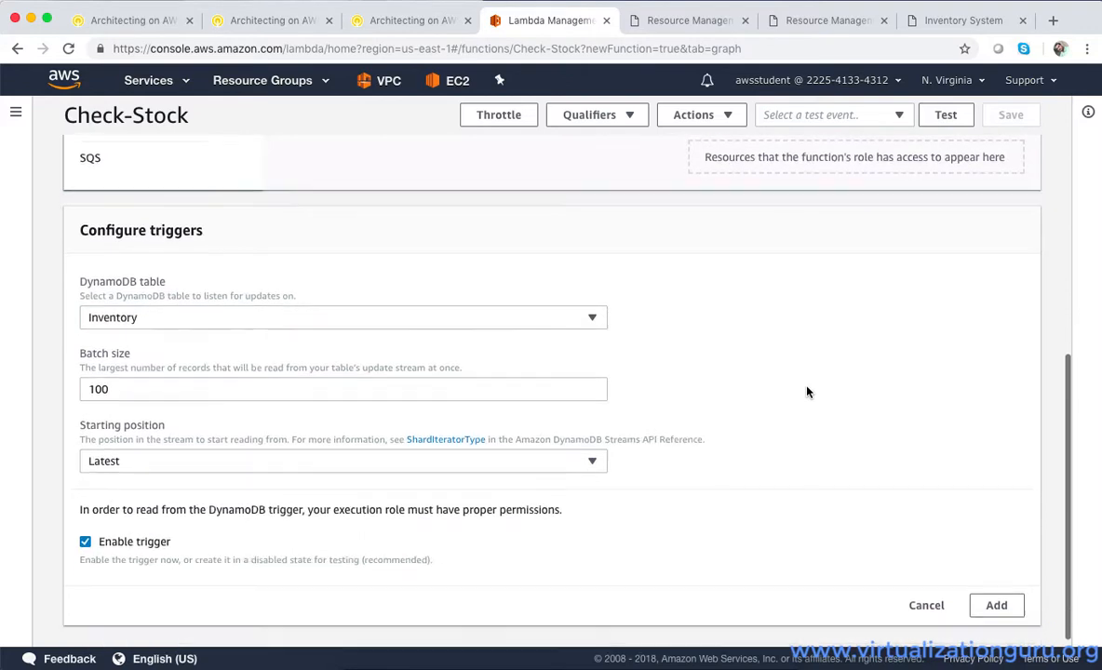
left_click(997, 596)
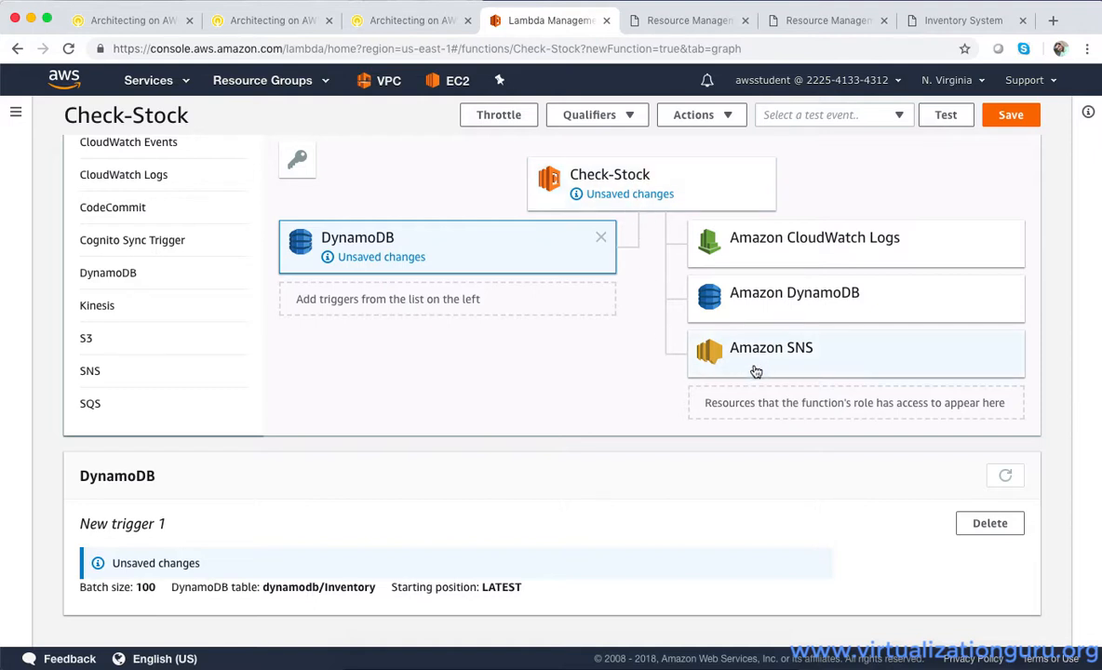
left_click(1011, 116)
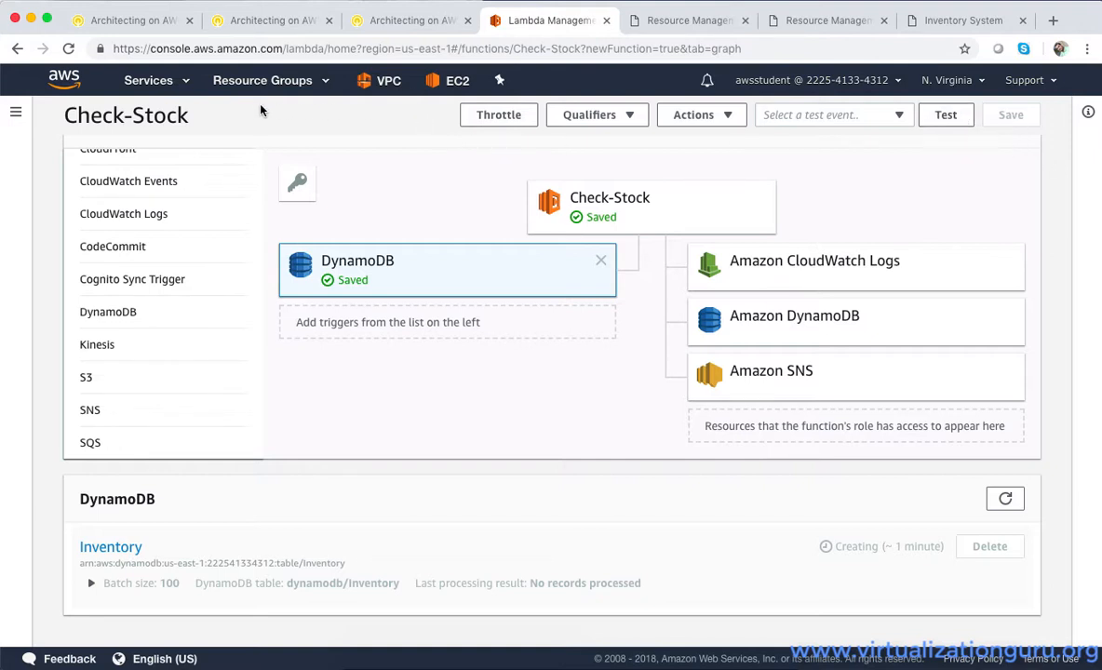
Switch to the S3 console and open the inventory-1982 bucket
left_click(170, 80)
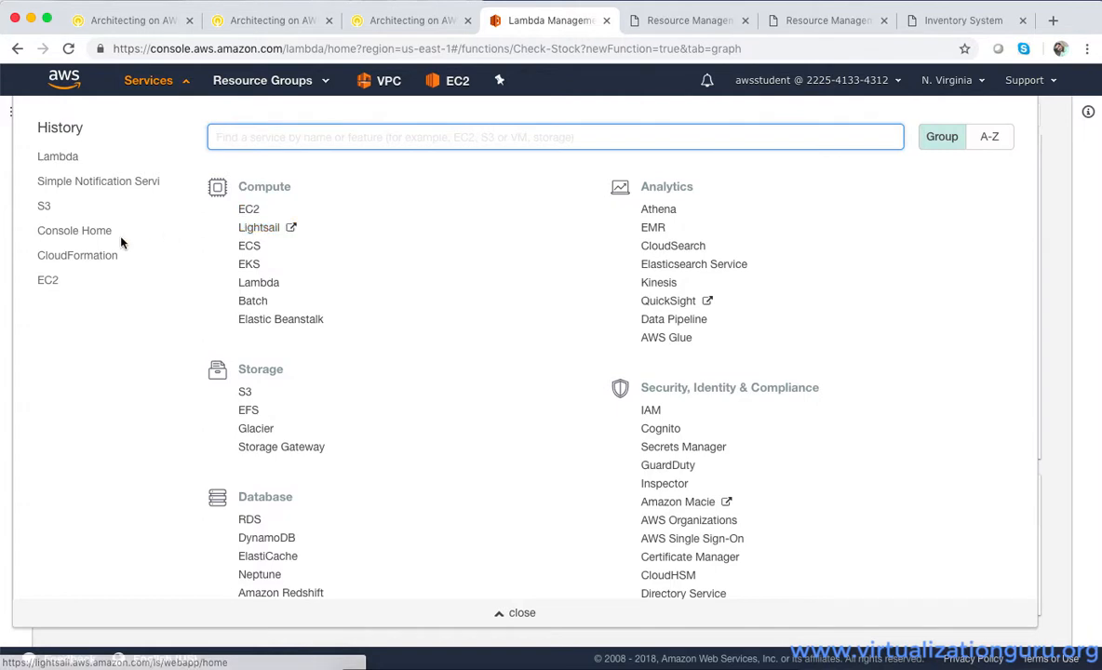
left_click(44, 206)
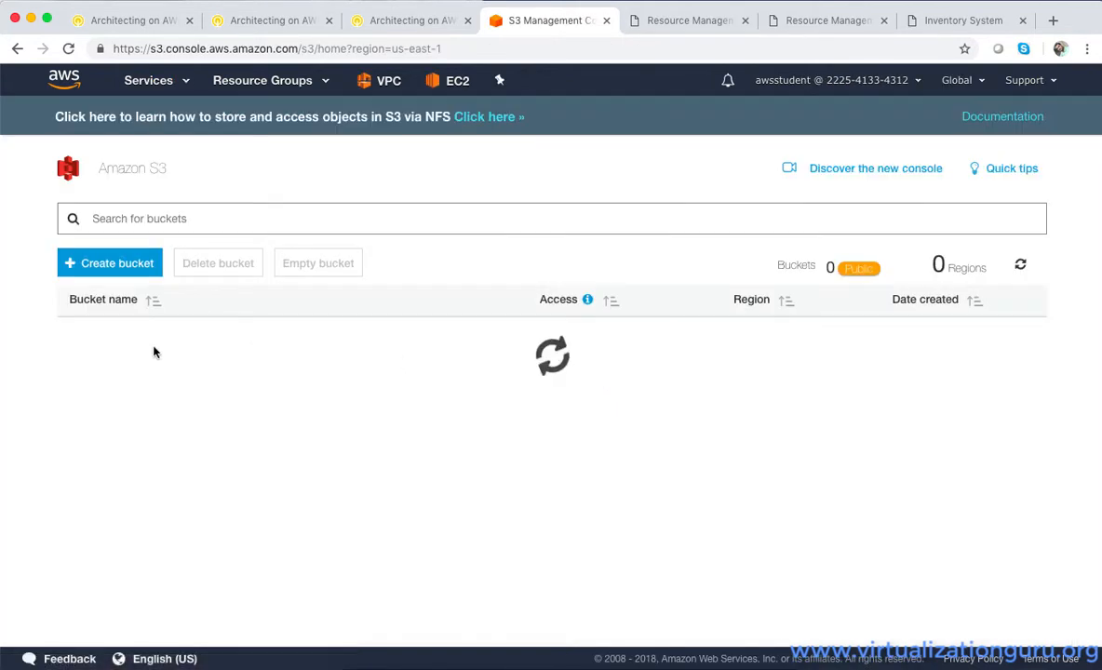
left_click(190, 339)
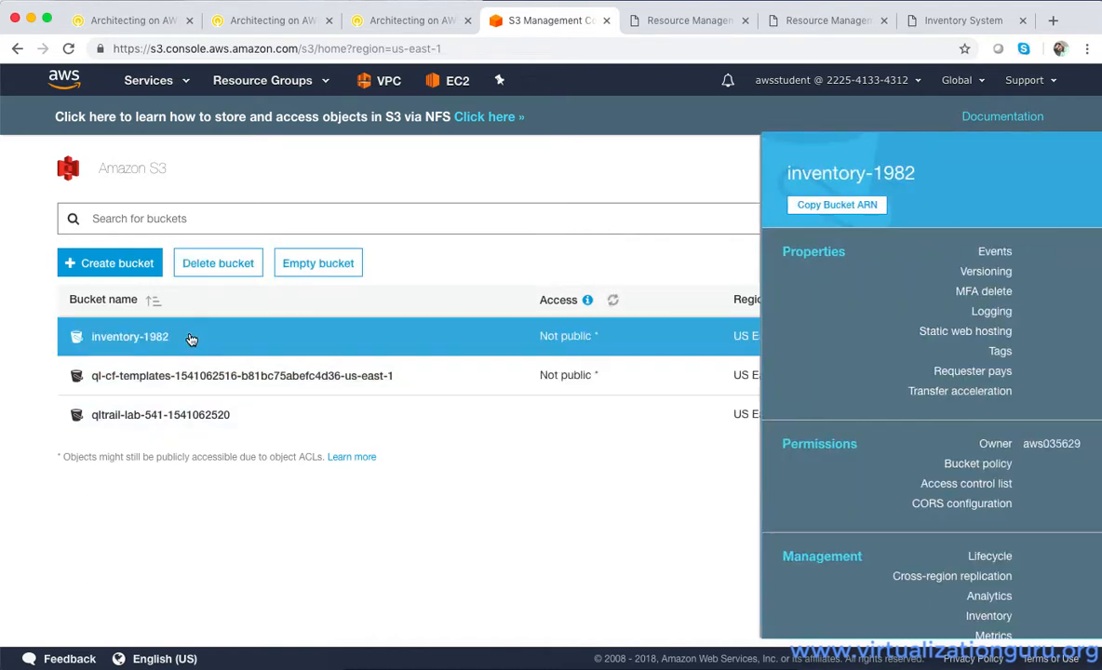
left_click(121, 337)
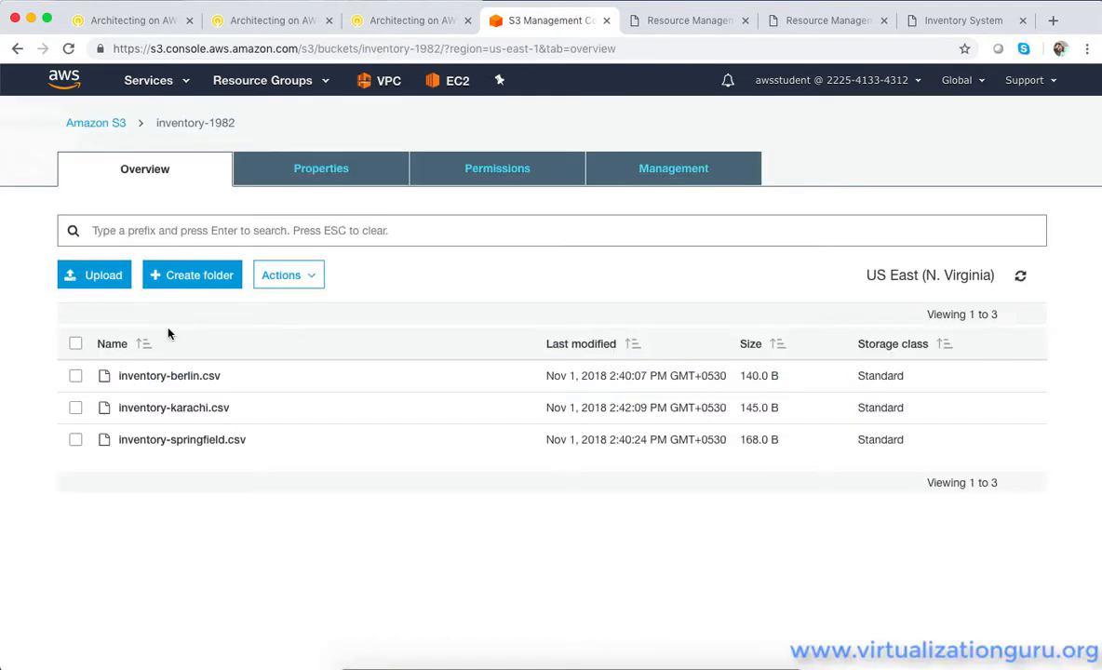
Upload inventory-calcutta.csv from the inventory-files folder to the inventory-1982 bucket
left_click(93, 276)
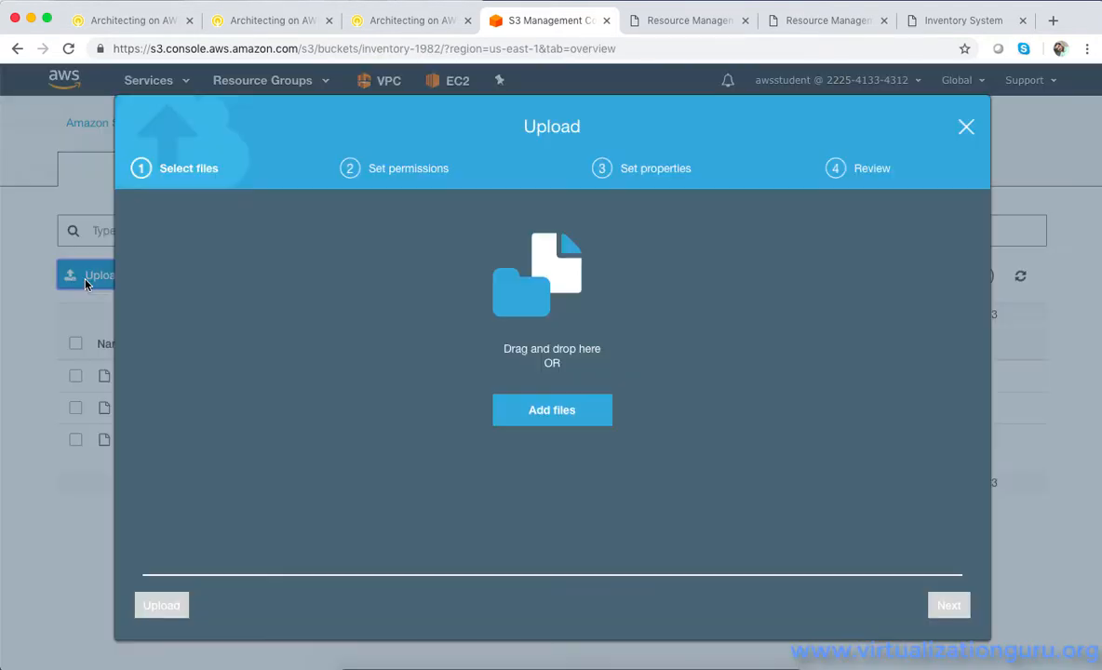
left_click(539, 424)
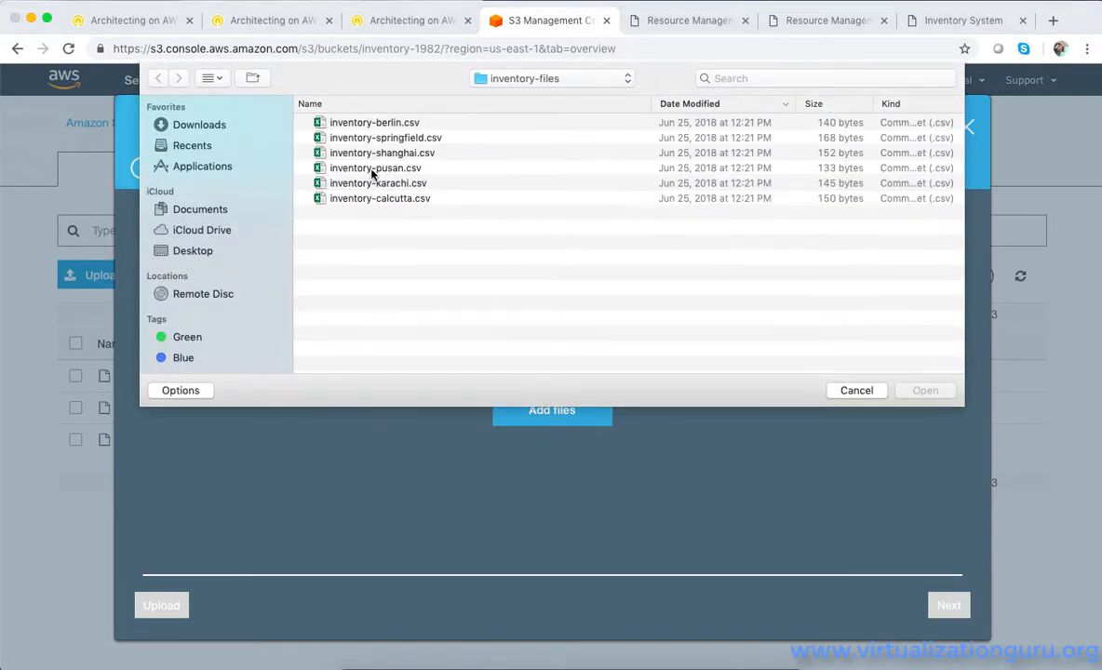
double_click(375, 199)
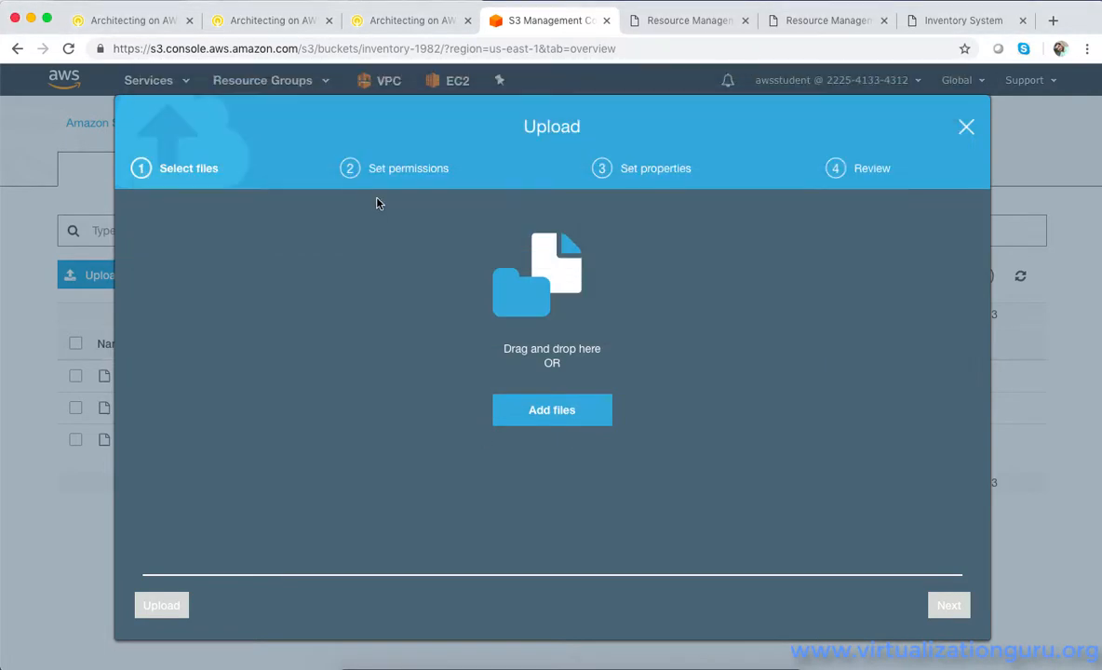
left_click(163, 603)
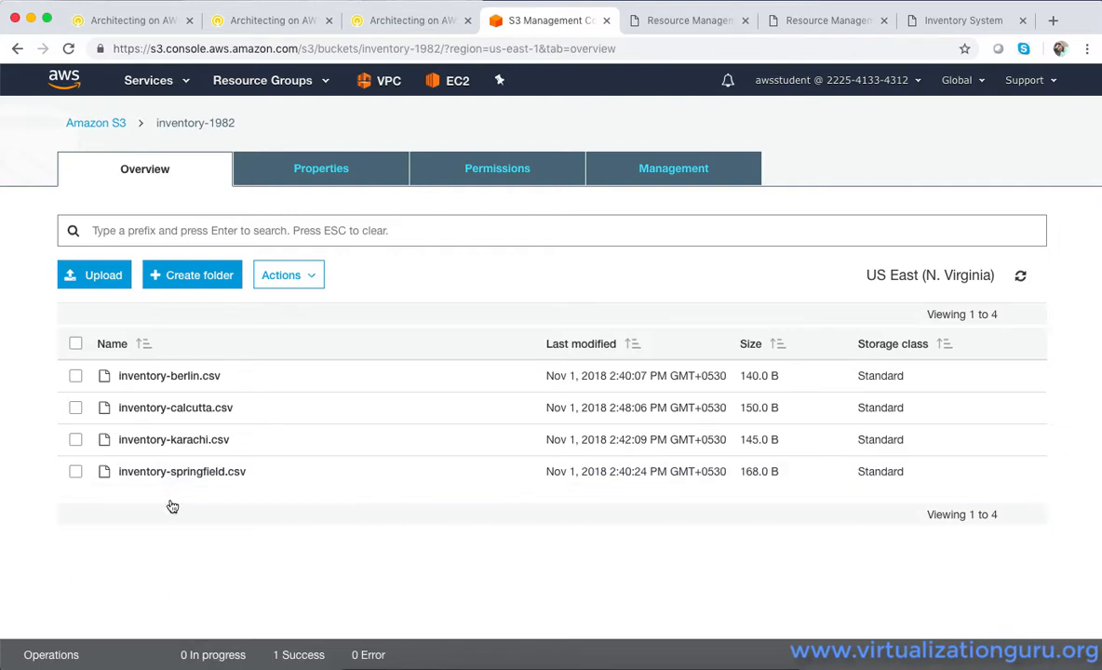
Upload inventory-pusan.csv from the inventory-files folder to the inventory-1982 bucket
left_click(94, 278)
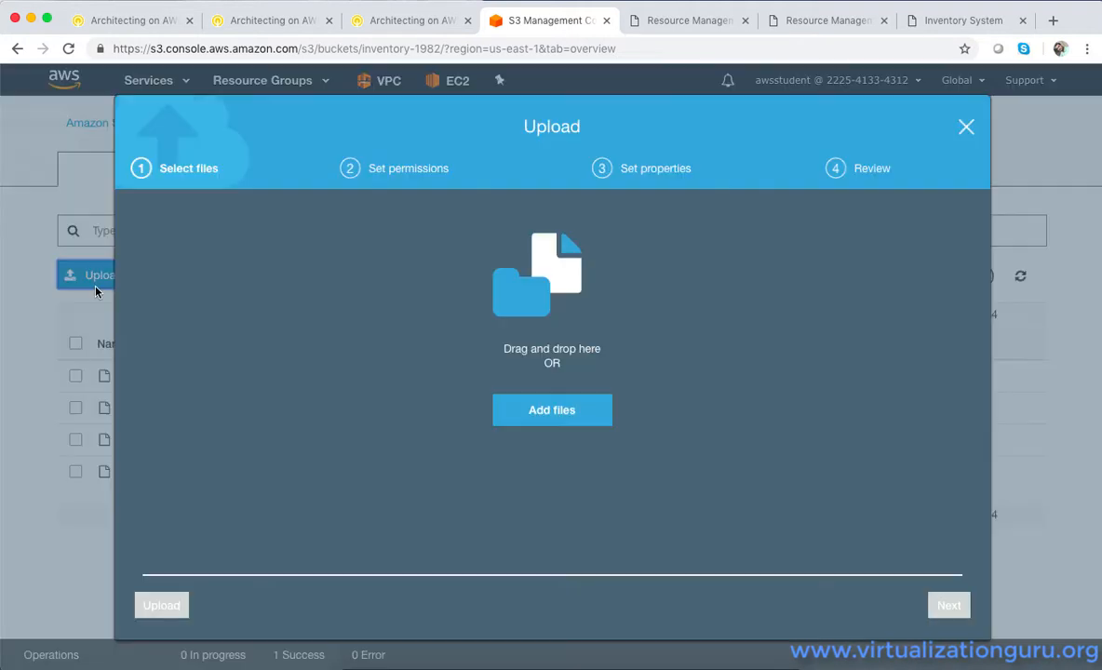
left_click(559, 409)
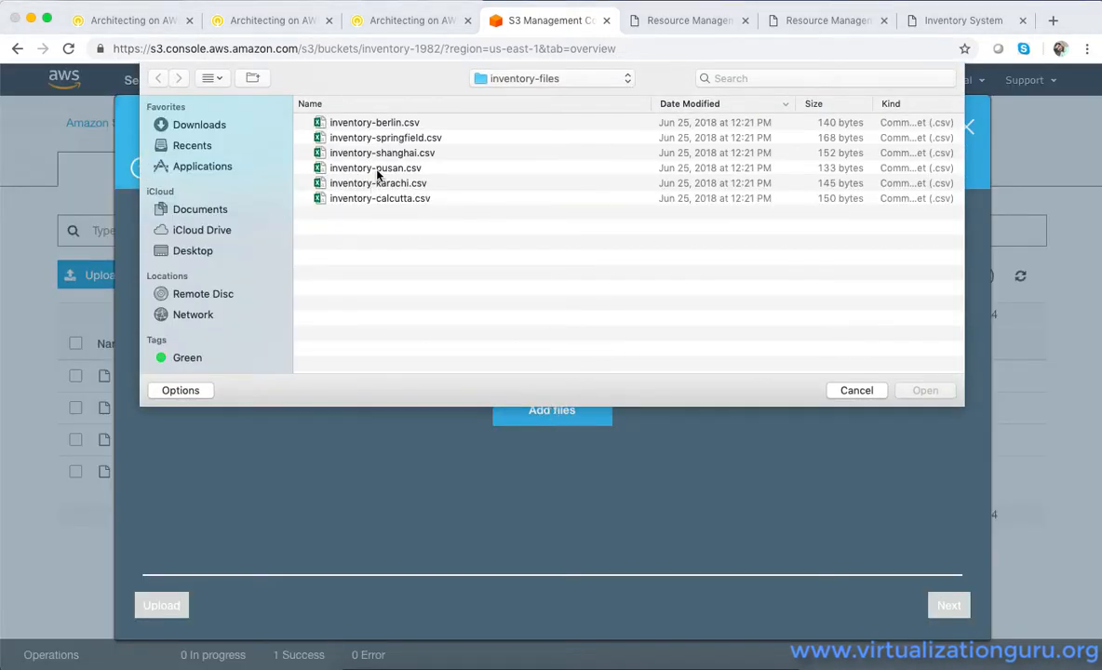
double_click(376, 168)
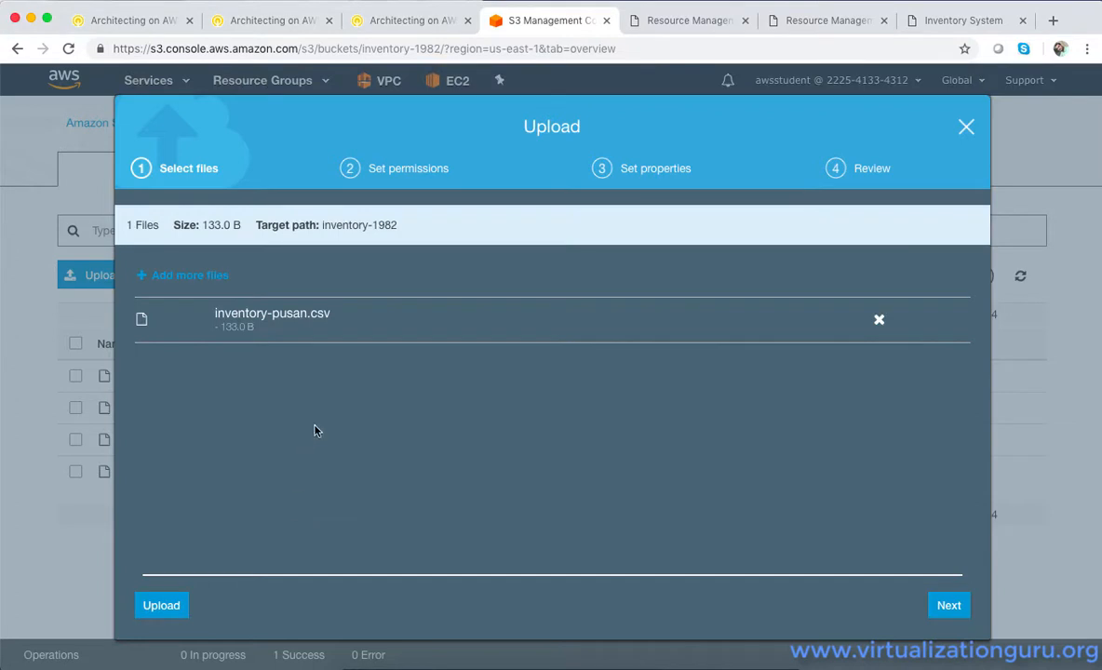
left_click(158, 603)
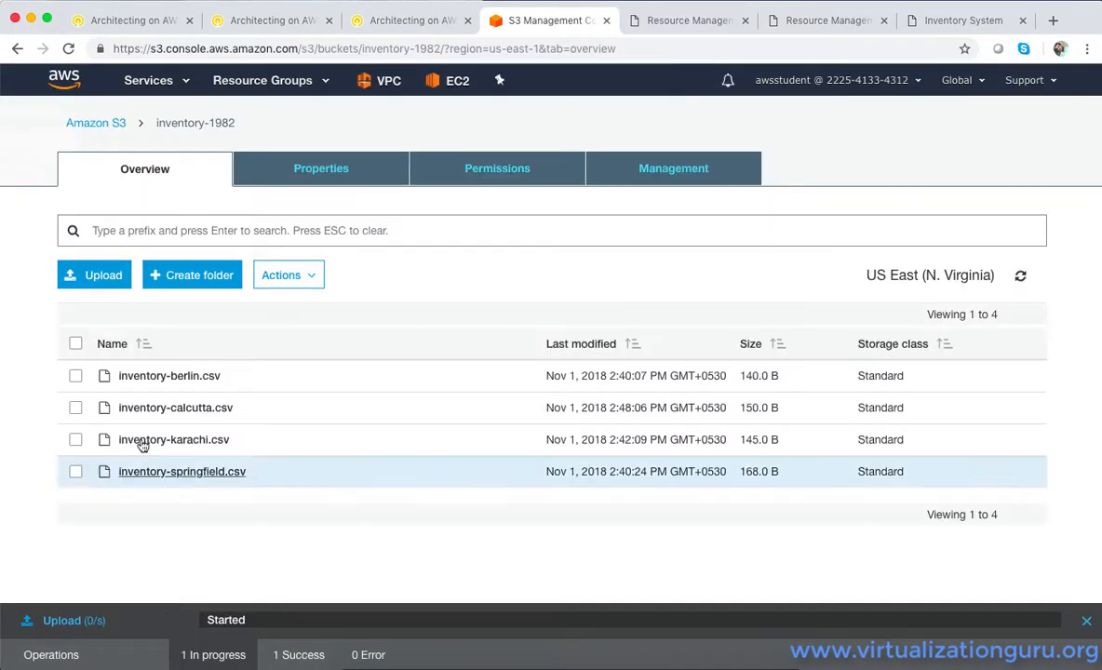
Upload inventory-shanghai.csv from the inventory-files folder to the inventory-1982 bucket
left_click(97, 274)
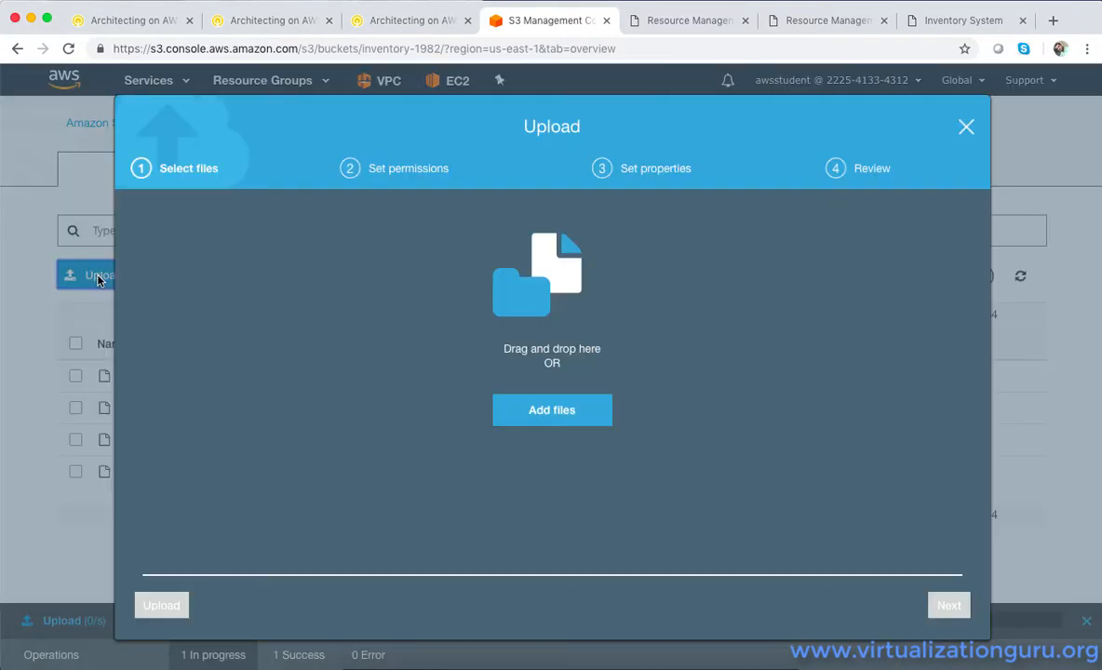
left_click(564, 418)
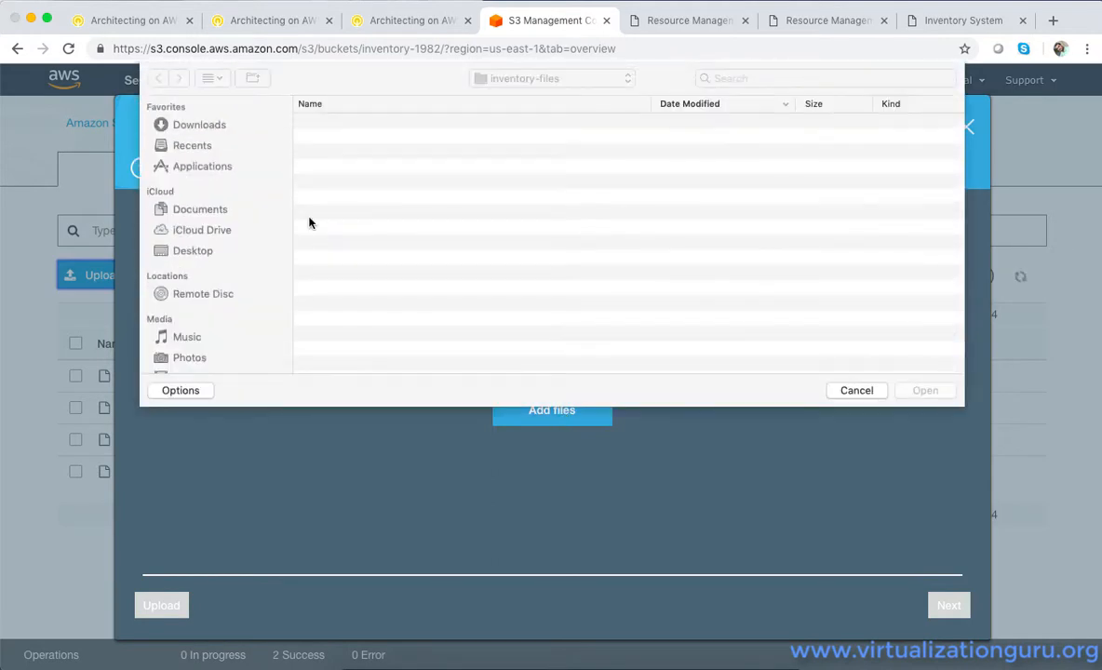
left_click(393, 171)
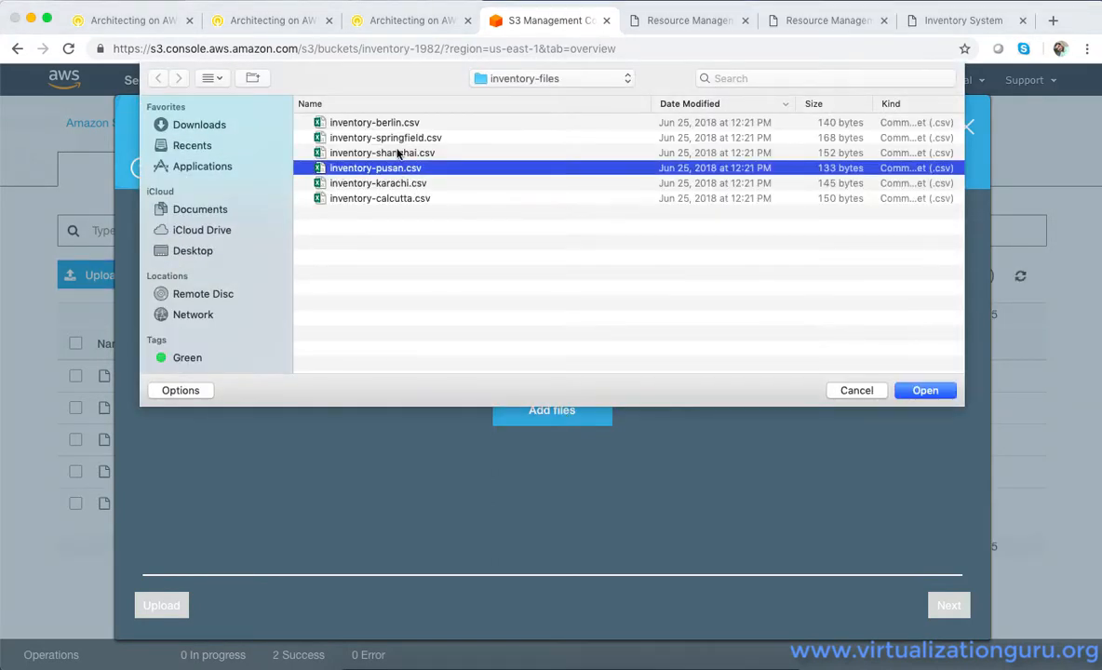
left_click(399, 153)
left_click(921, 390)
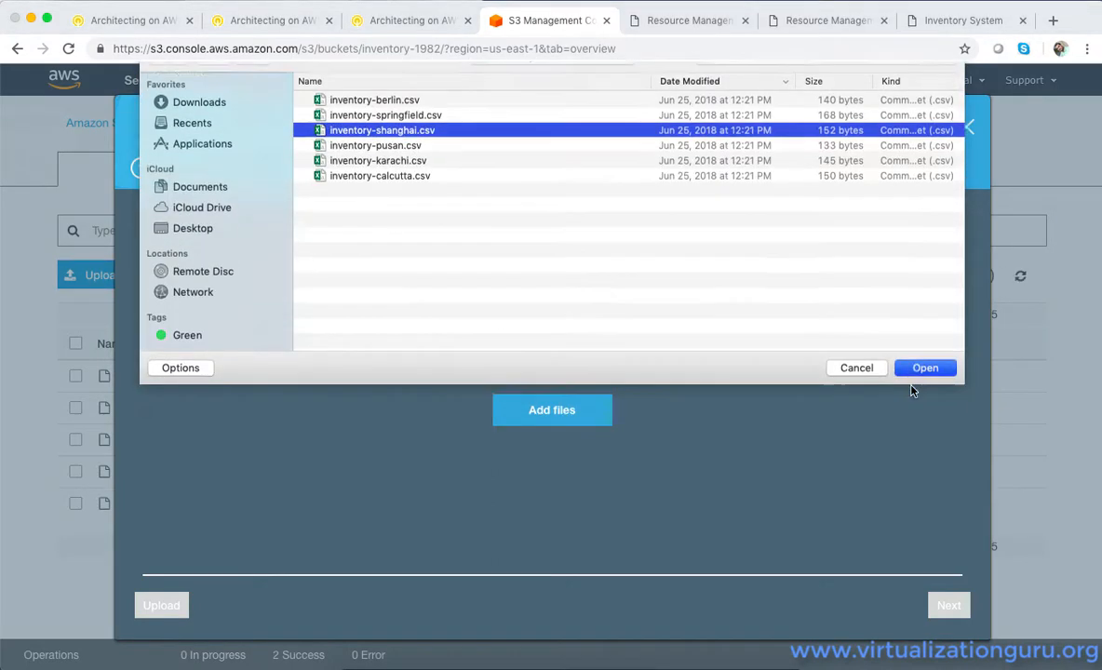
left_click(163, 606)
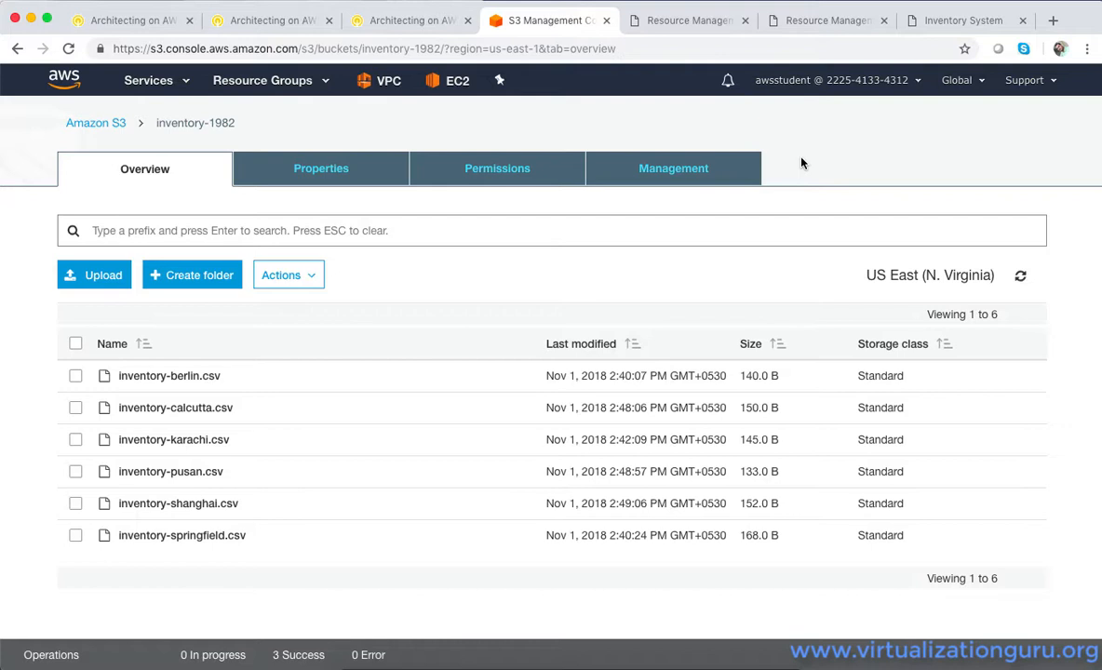
Switch to the Inventory Dashboard, reload it, and check which stores its store selector offers
left_click(961, 21)
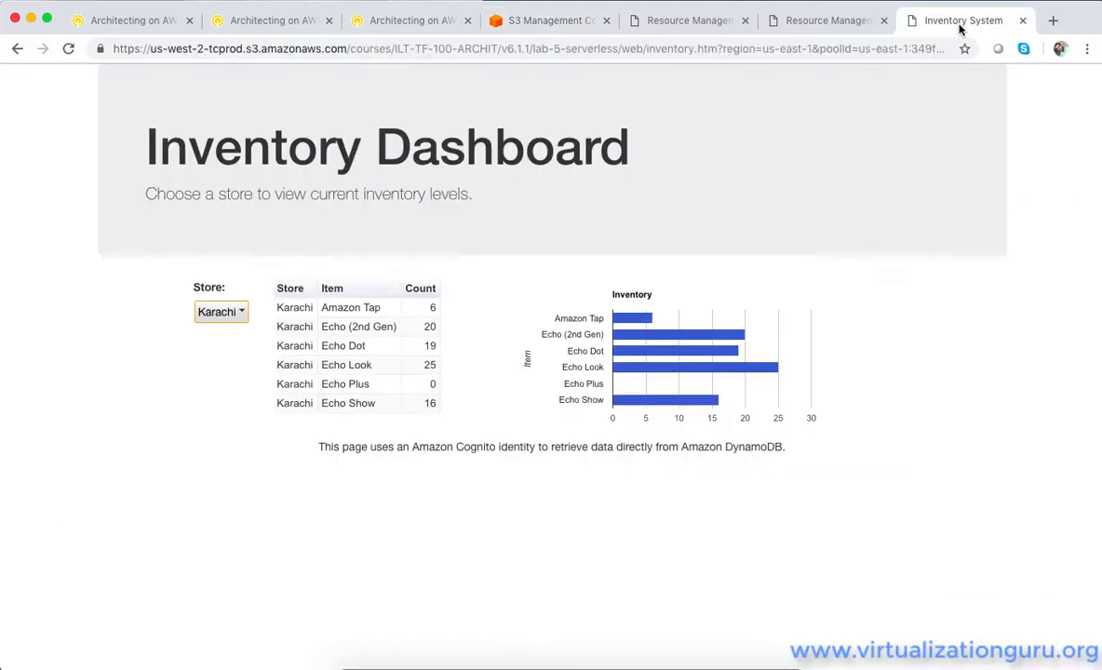
left_click(232, 312)
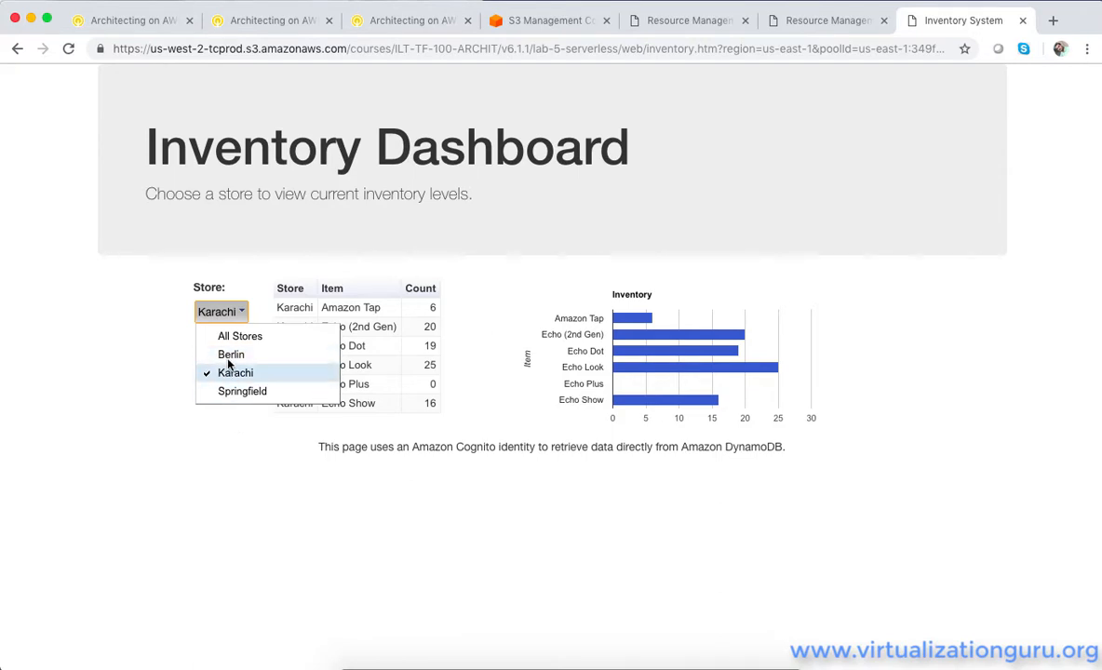
left_click(69, 50)
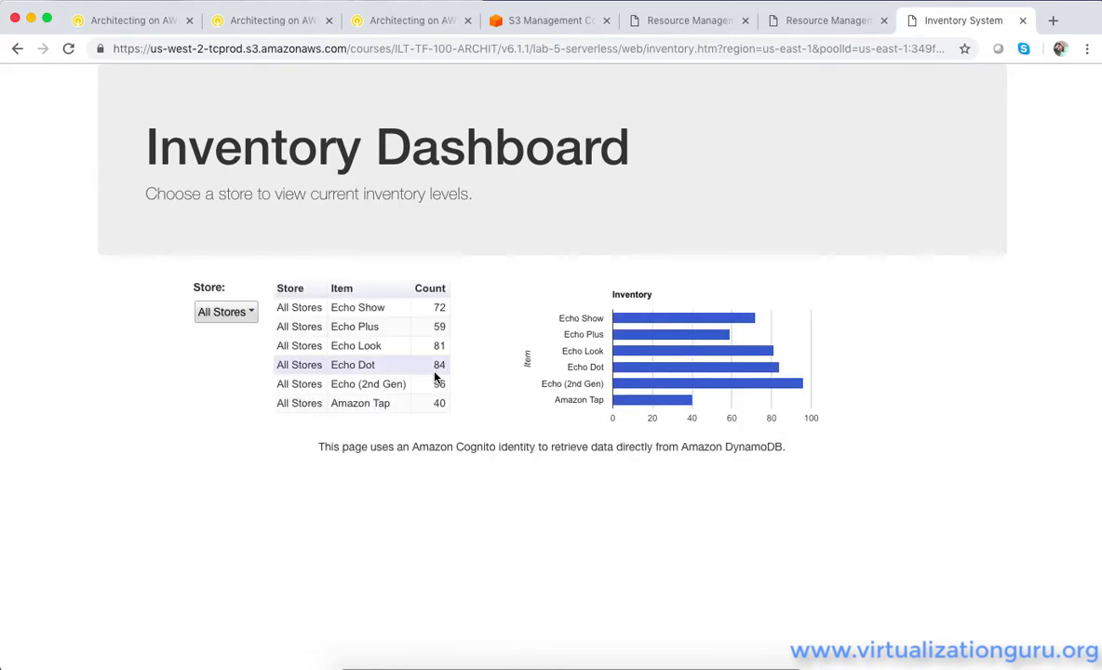
left_click(244, 317)
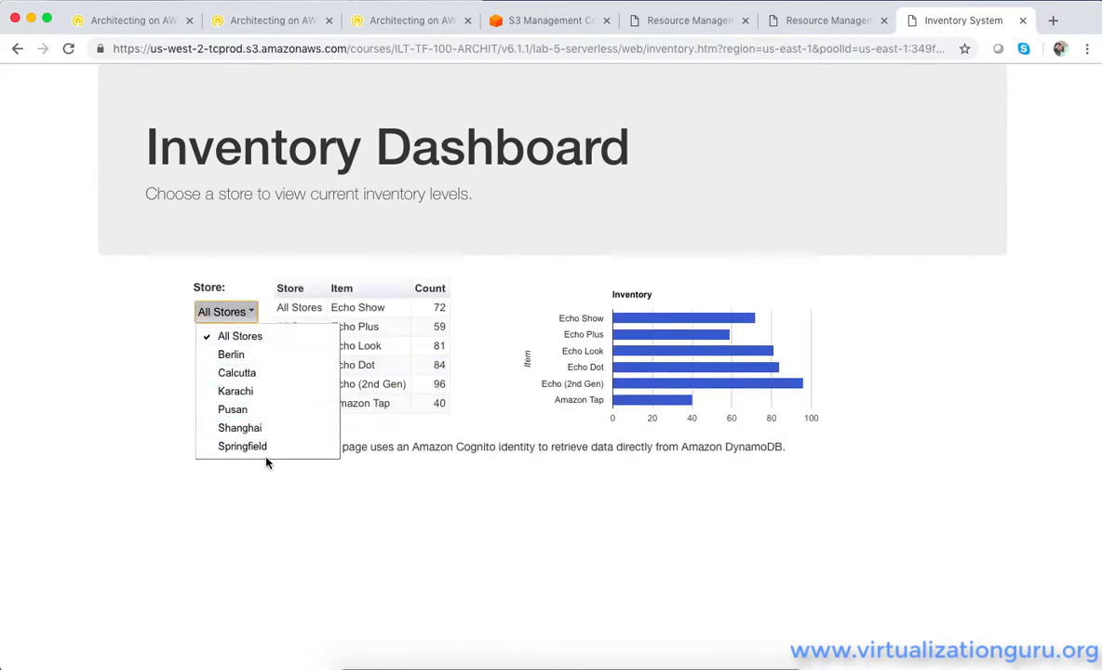
left_click(310, 540)
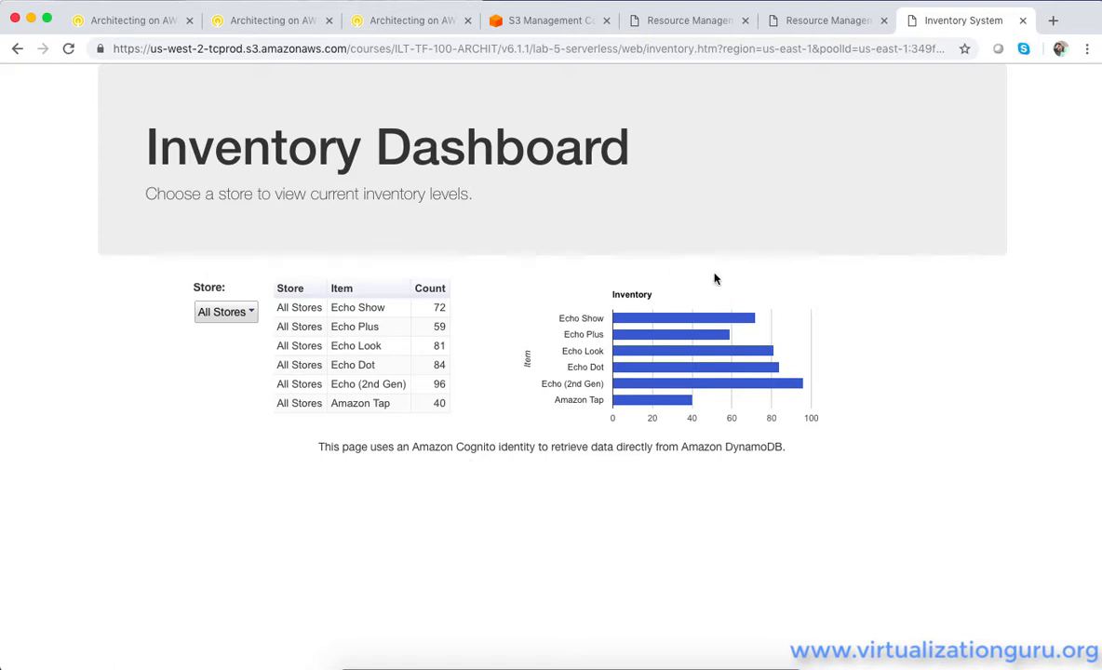
Open Gmail in a new browser tab and read the NoStock Inventory Alert! emails, expanding the trimmed content of the Shanghai message
left_click(1052, 19)
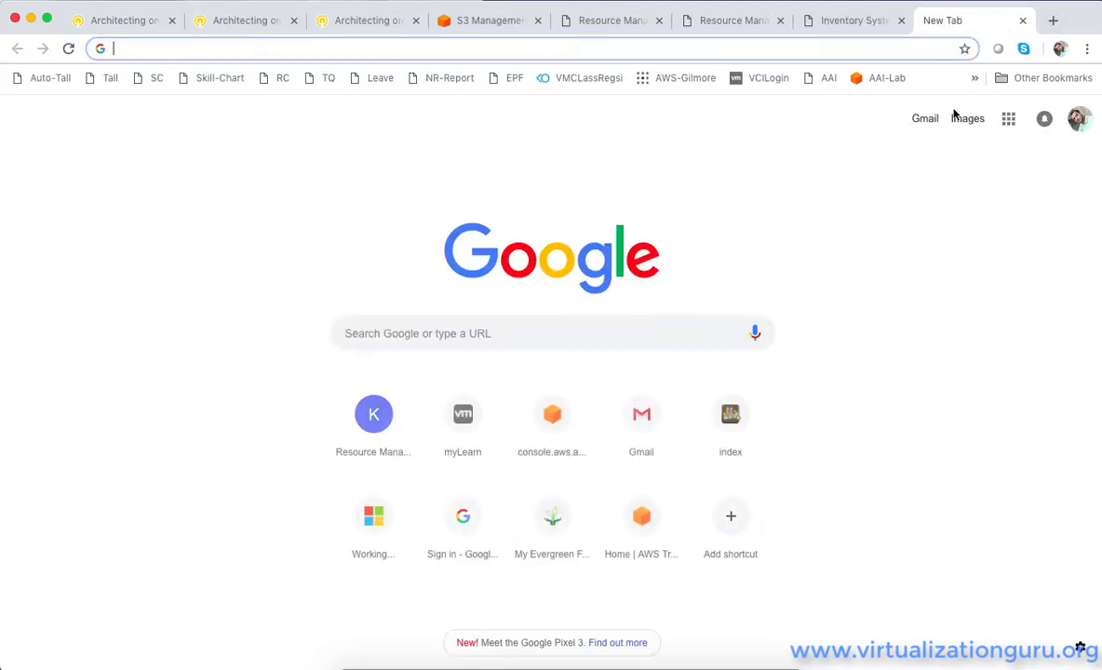
left_click(924, 120)
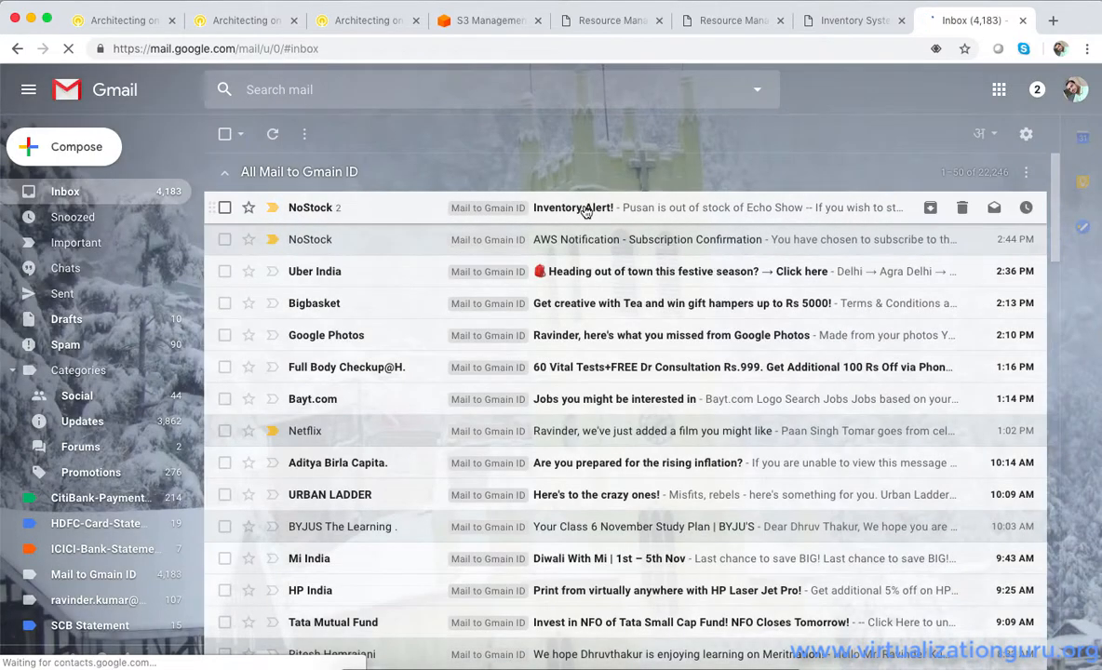
left_click(585, 211)
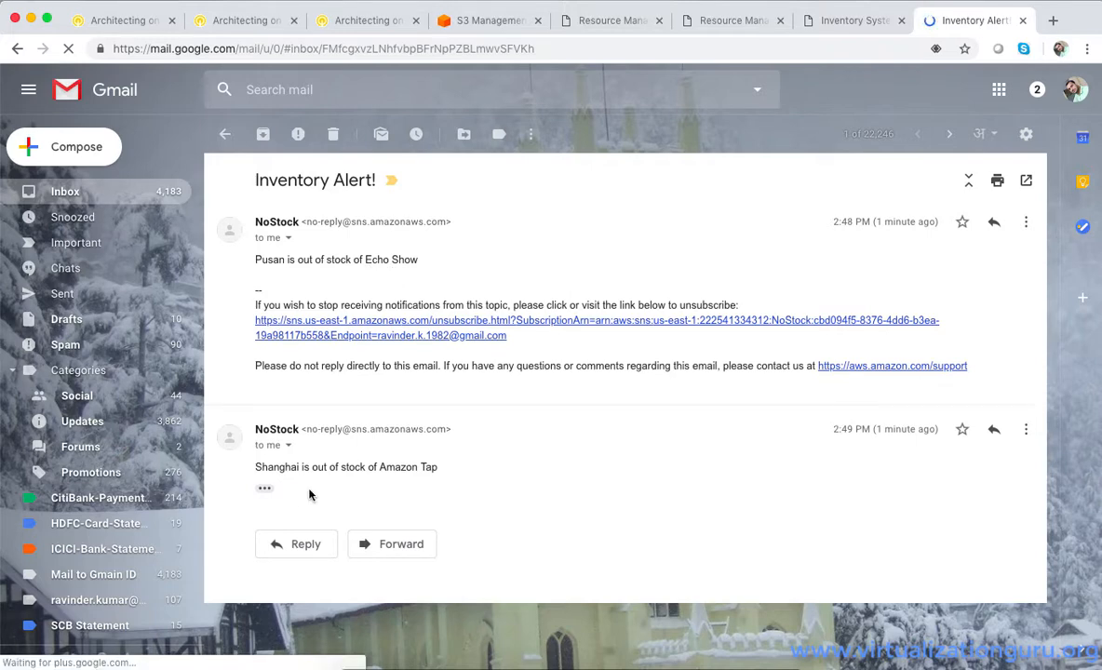
left_click(266, 490)
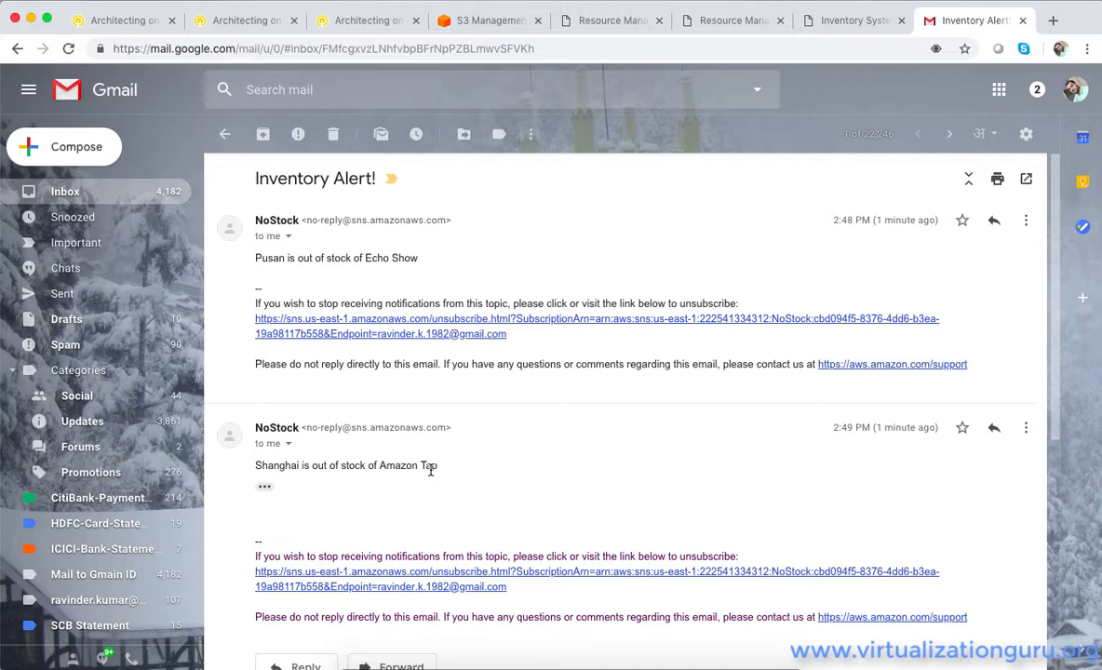
Return to the Qwiklabs instructions, go to Task 1, and enlarge its architecture diagram to review the serverless workflow
left_click(472, 30)
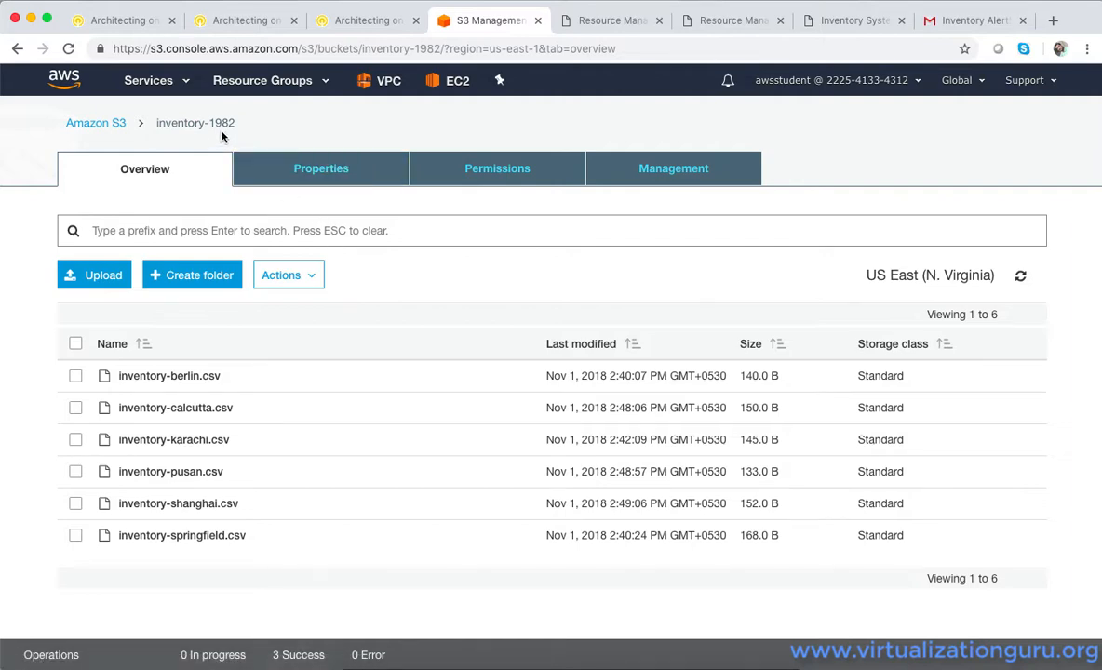
left_click(358, 19)
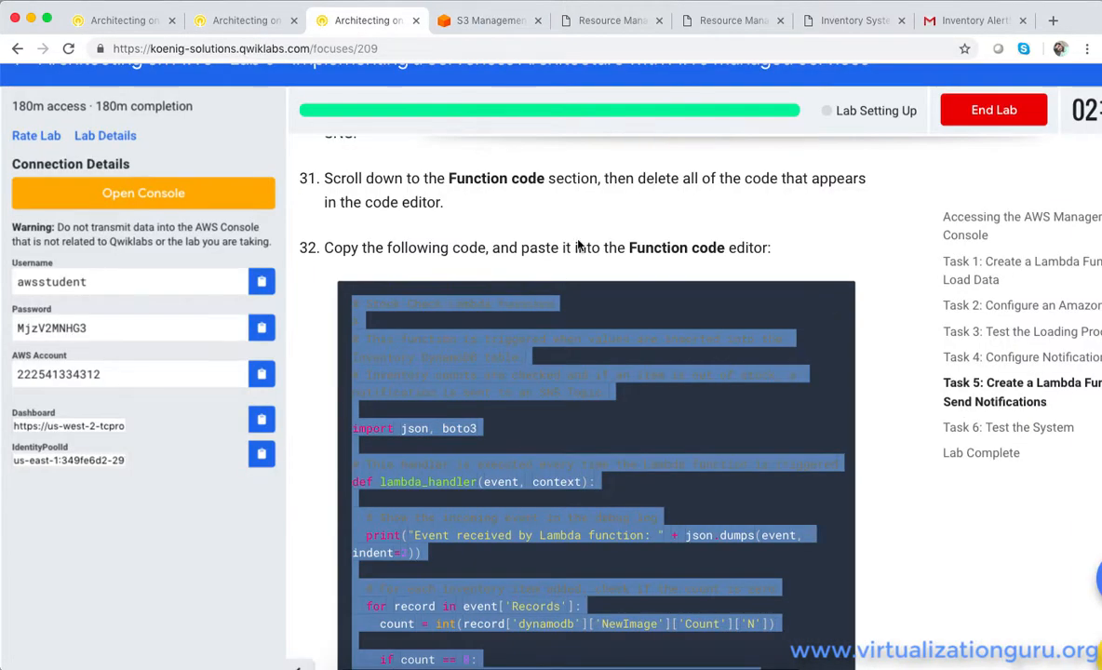
left_click(978, 263)
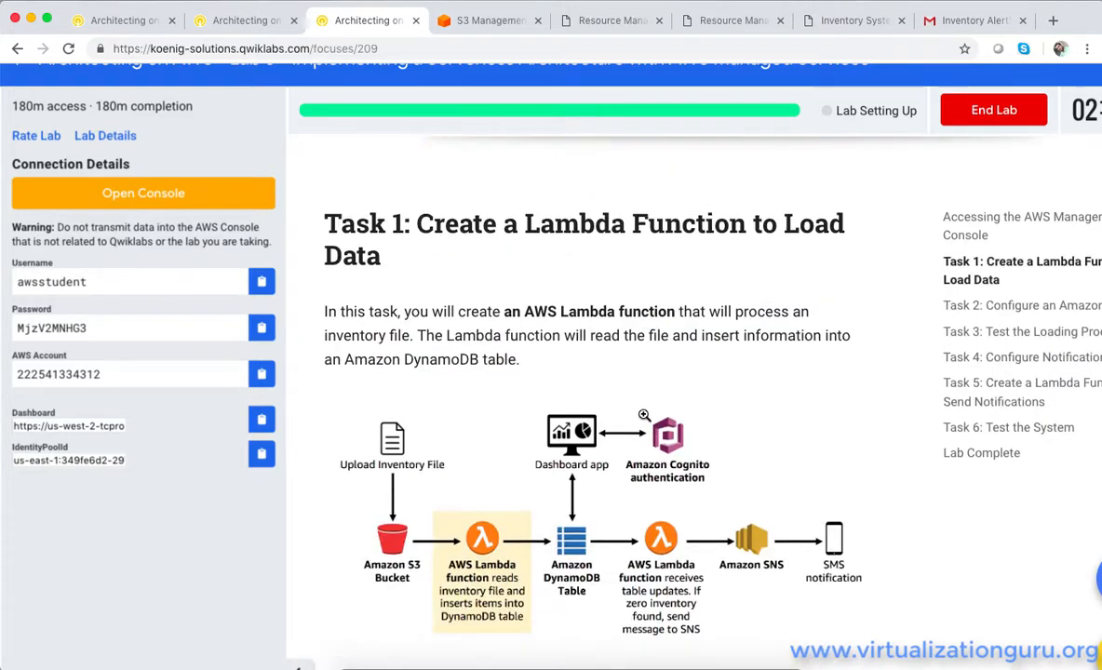
scroll(645, 415, "down", 2)
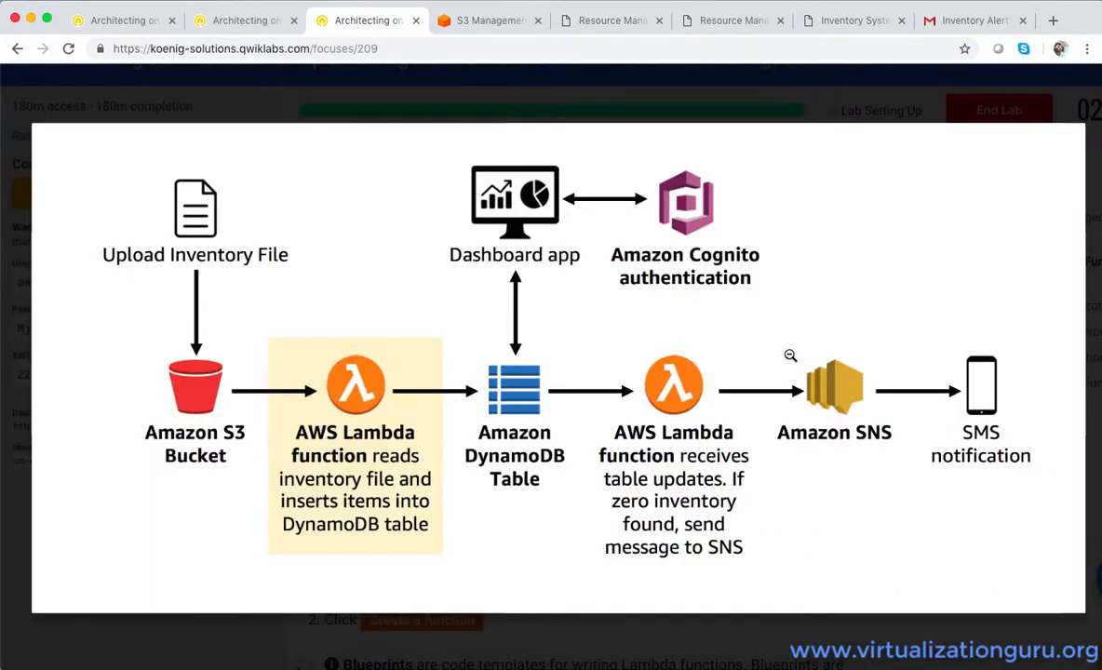